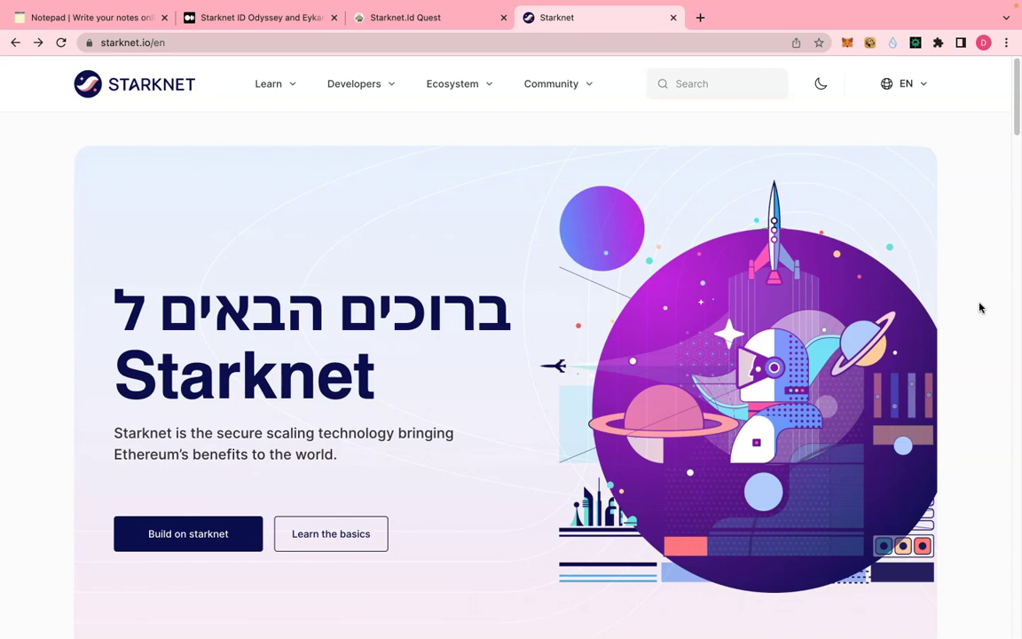
# - Go to the Wallets page from the Starknet.io footer
pyautogui.click(529, 359)
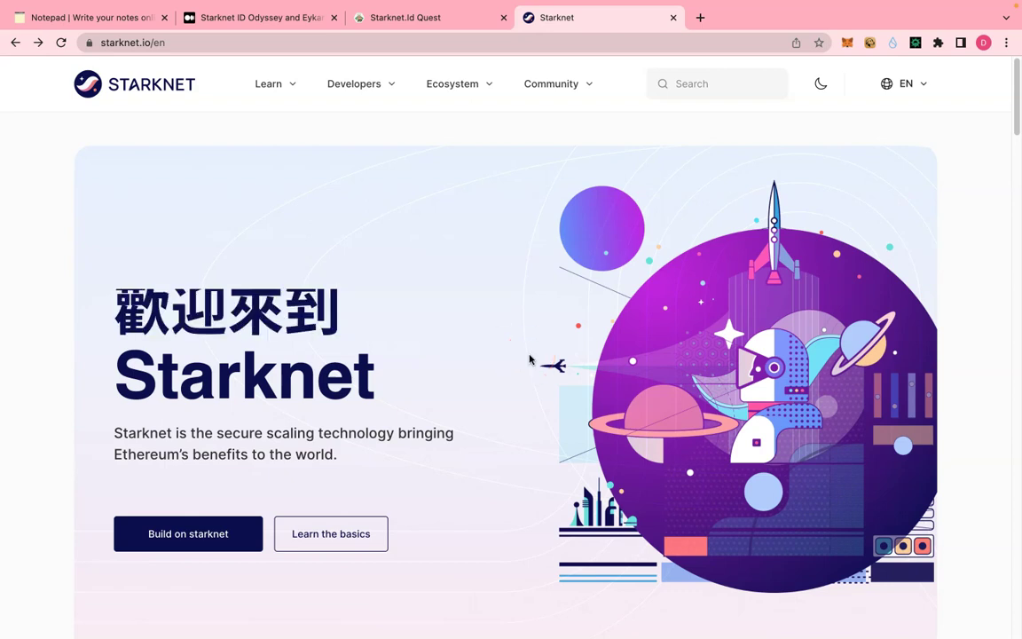
pyautogui.click(508, 298)
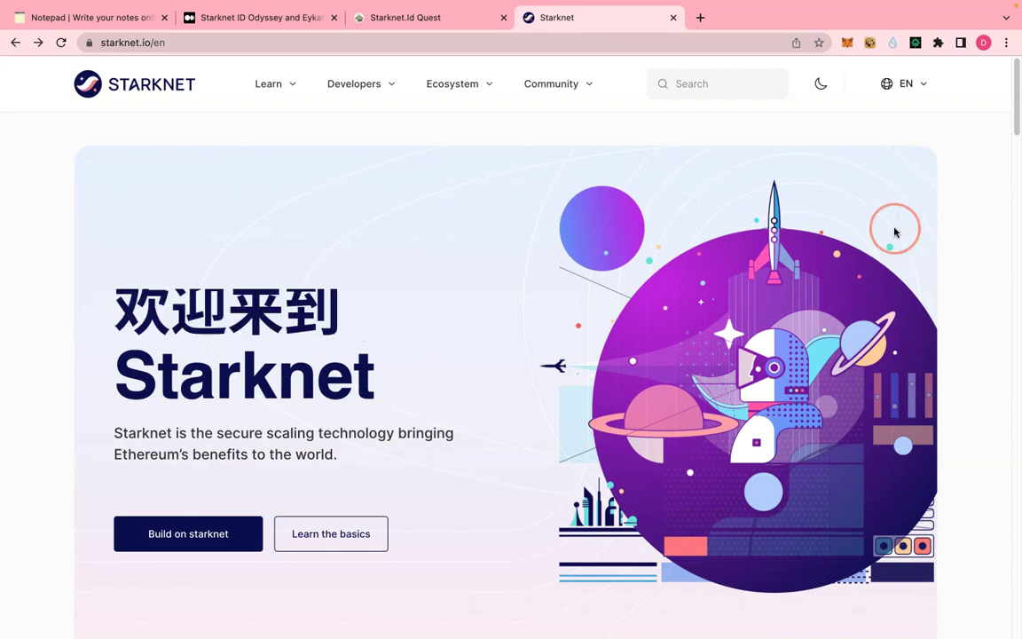
pyautogui.scroll(-15, 496, 515)
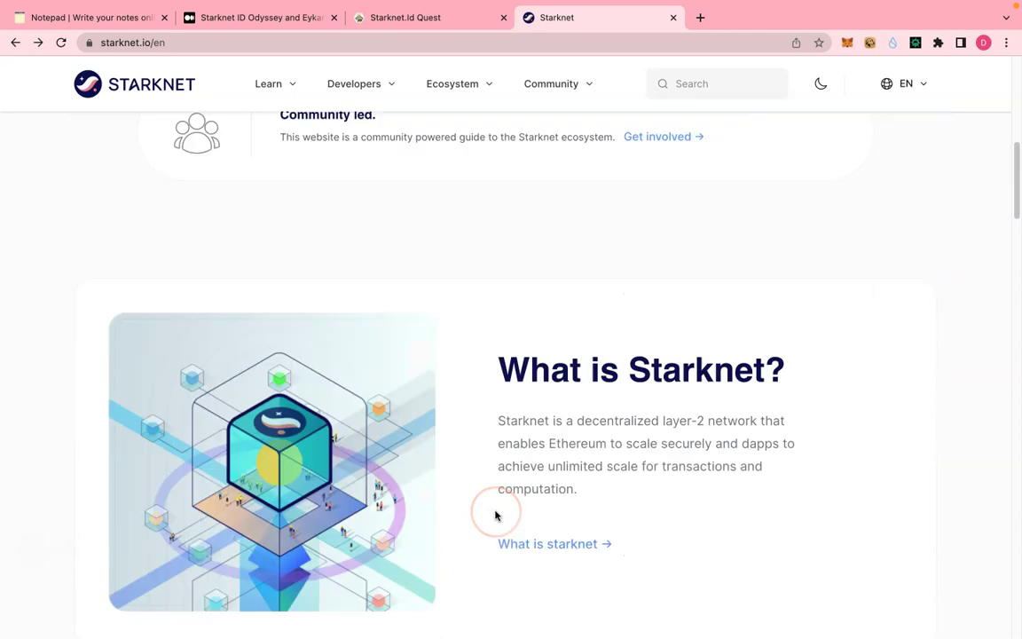
pyautogui.scroll(-15, 495, 515)
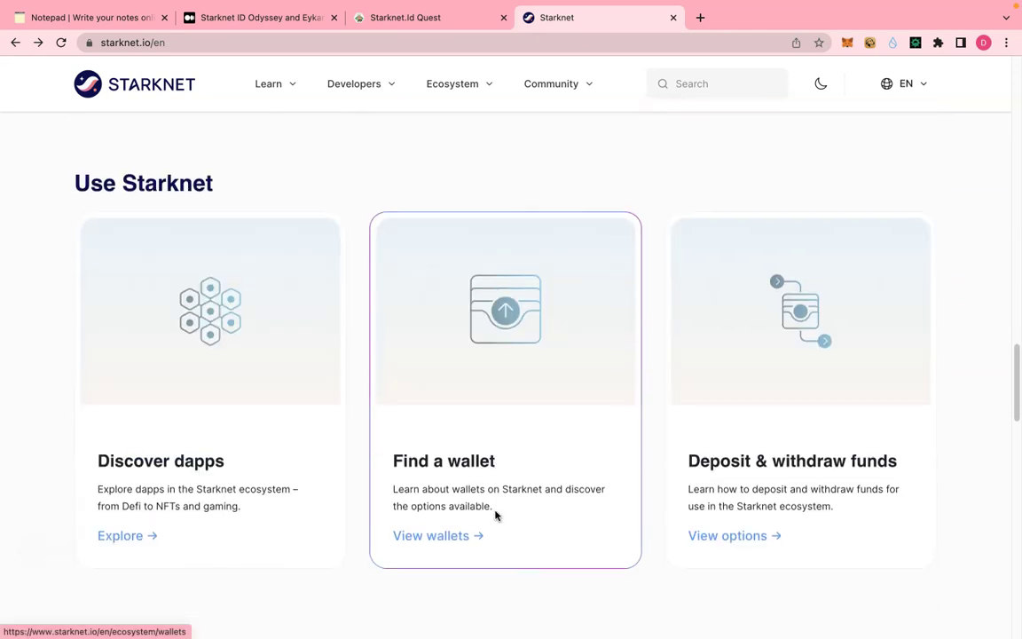
pyautogui.scroll(-12, 495, 515)
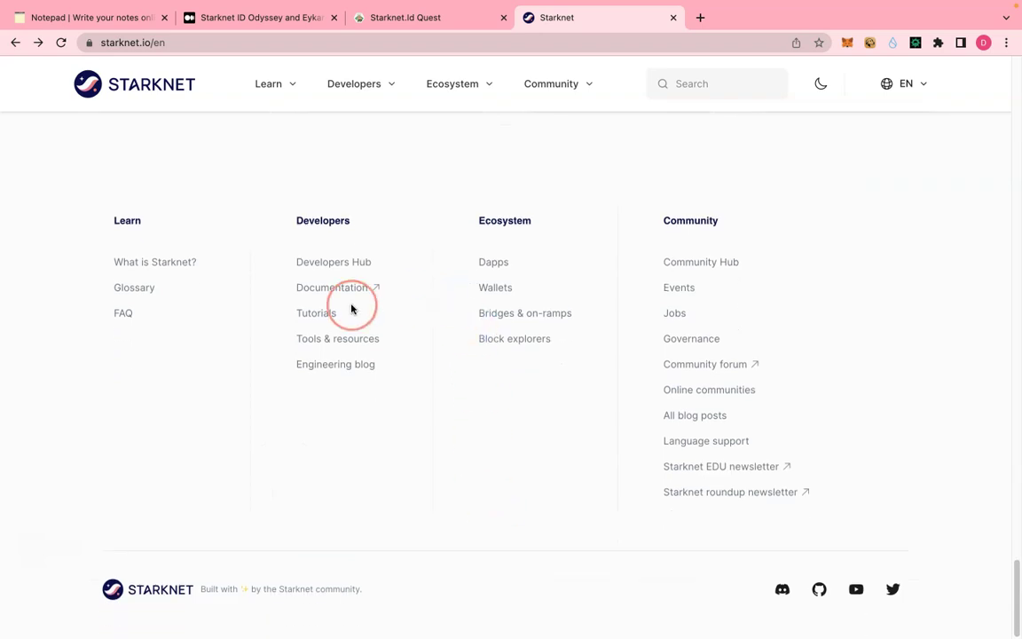
pyautogui.click(488, 288)
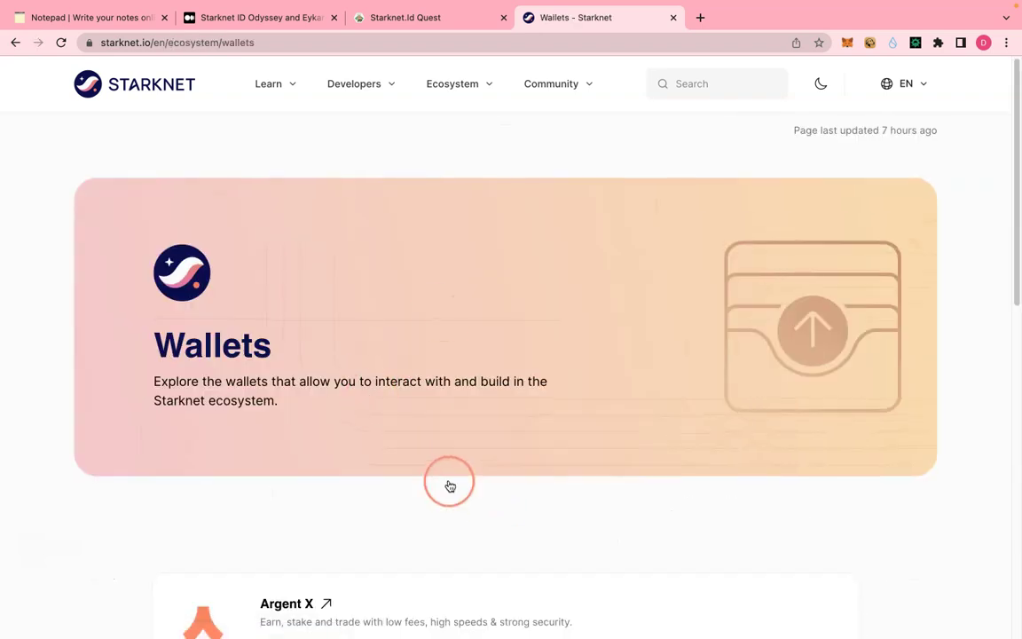
# - Add the Argent X browser extension to Chrome from its store page
pyautogui.scroll(-3, 449, 483)
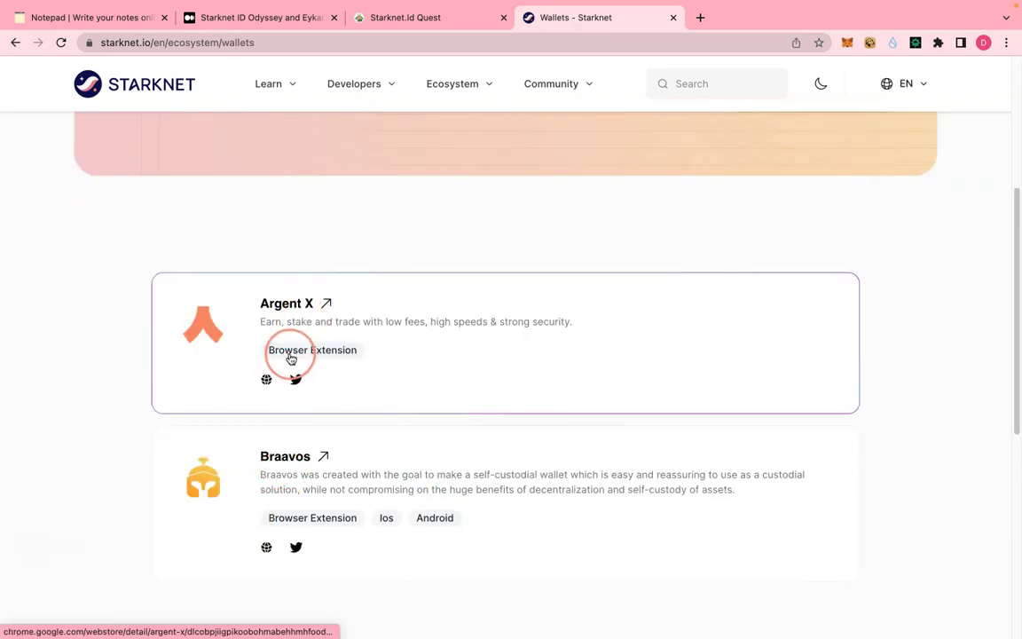
pyautogui.click(299, 347)
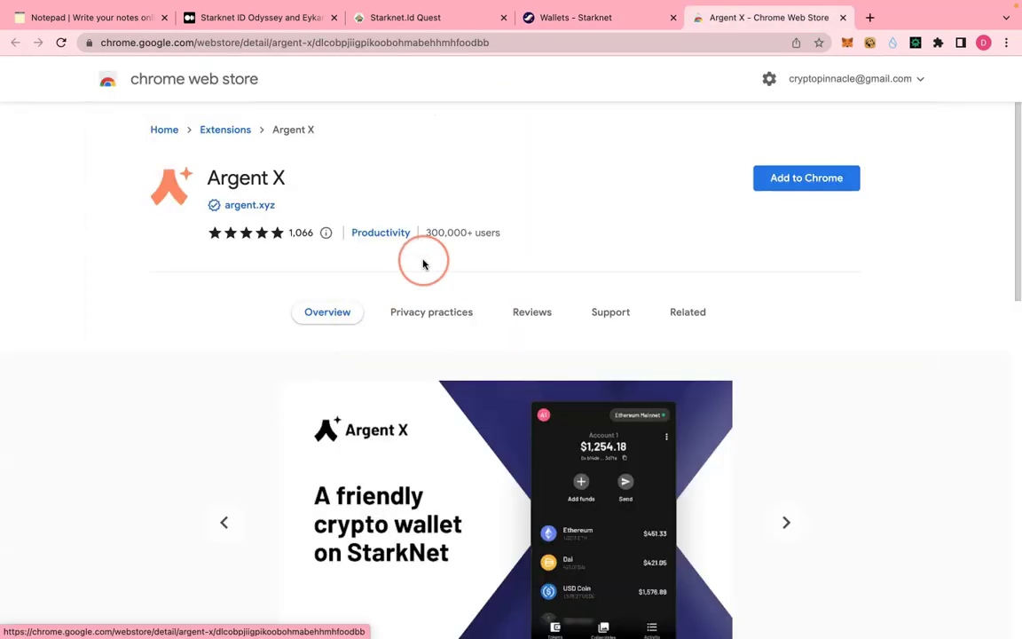
pyautogui.click(780, 187)
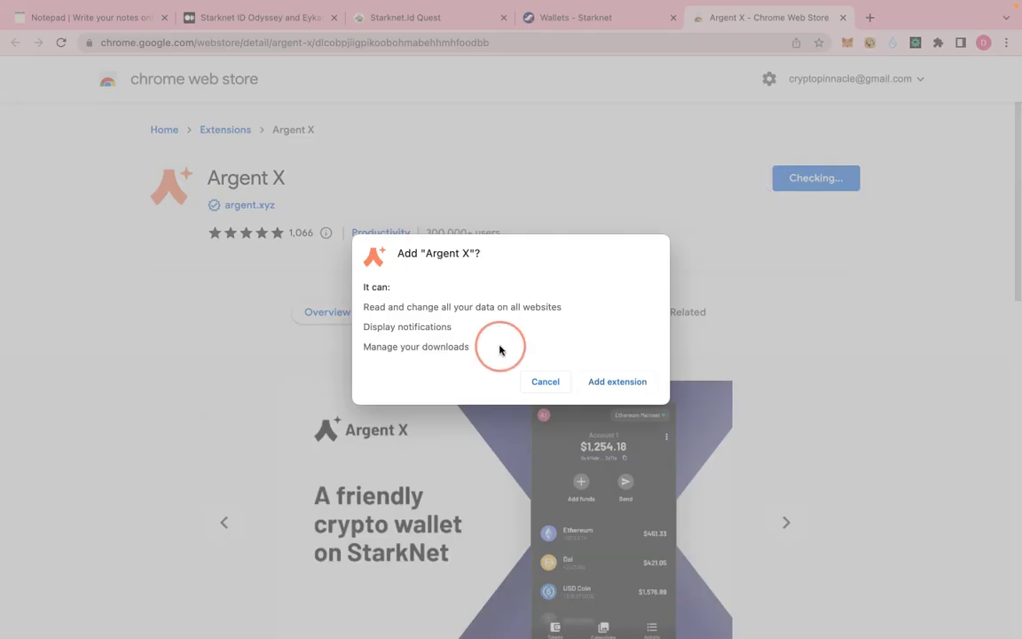
pyautogui.click(600, 381)
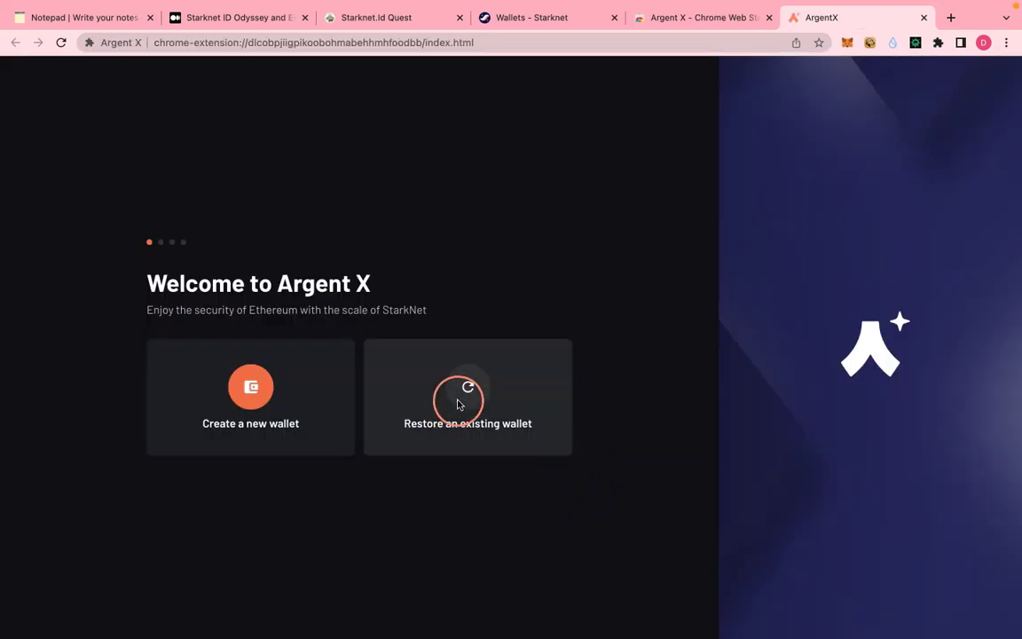
# - Choose to restore an existing wallet and go to MetaMask's Security & privacy settings
pyautogui.click(451, 423)
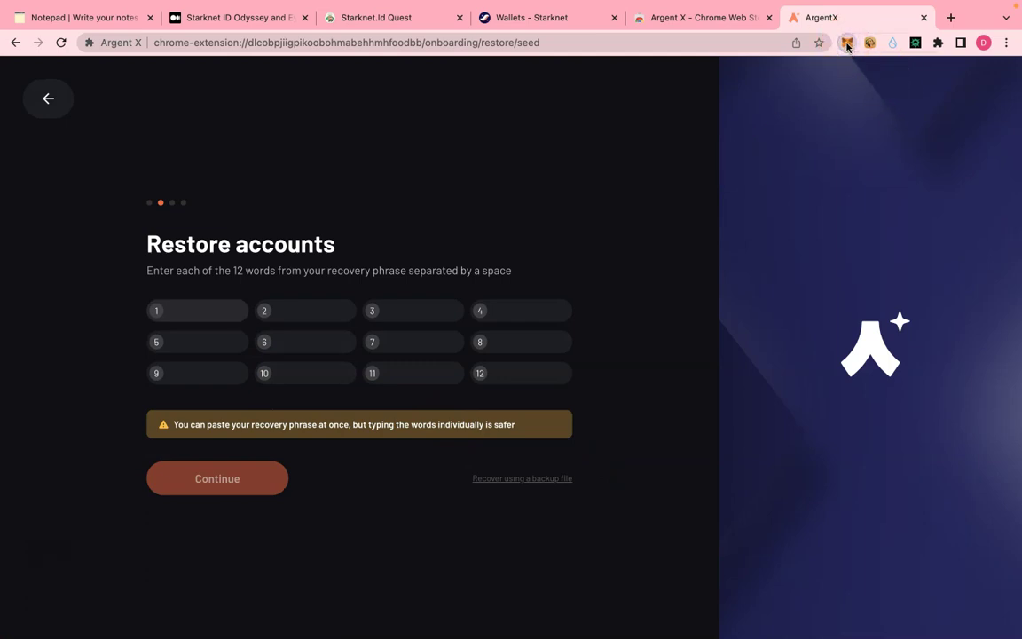
pyautogui.click(847, 46)
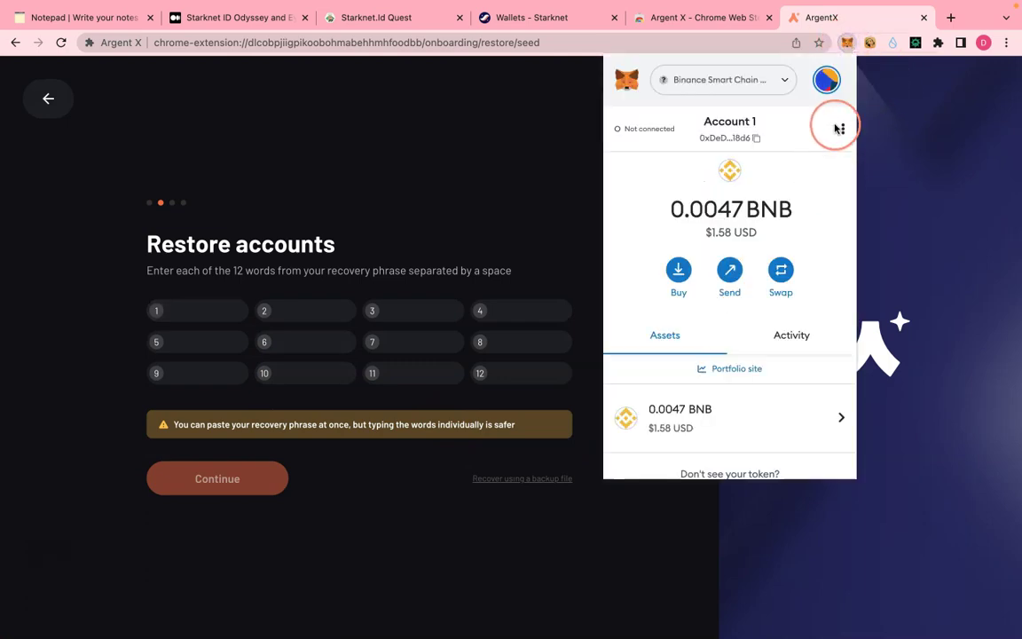
pyautogui.click(821, 83)
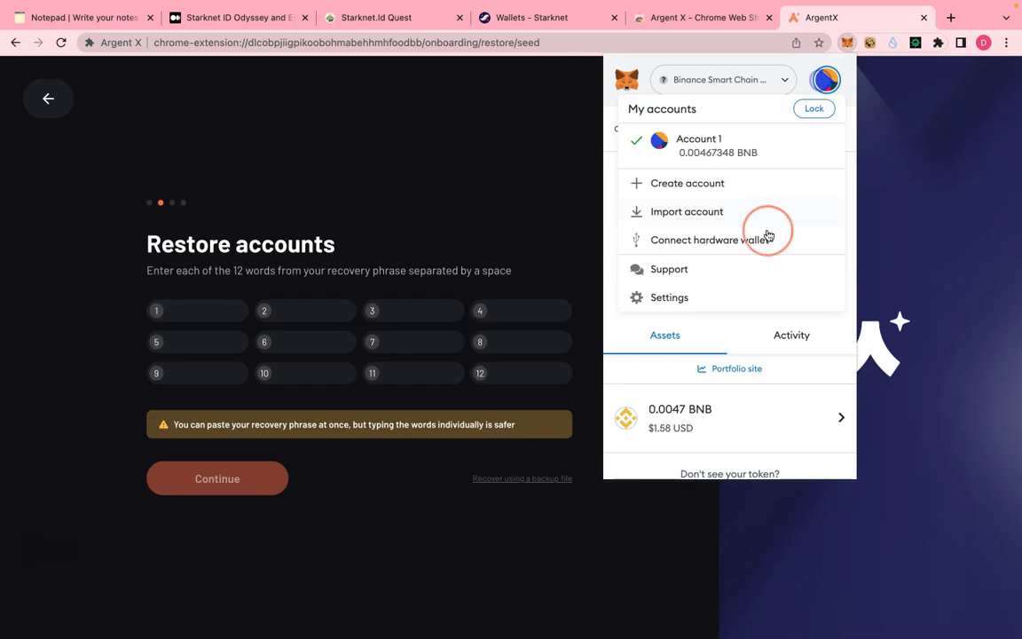
pyautogui.click(678, 297)
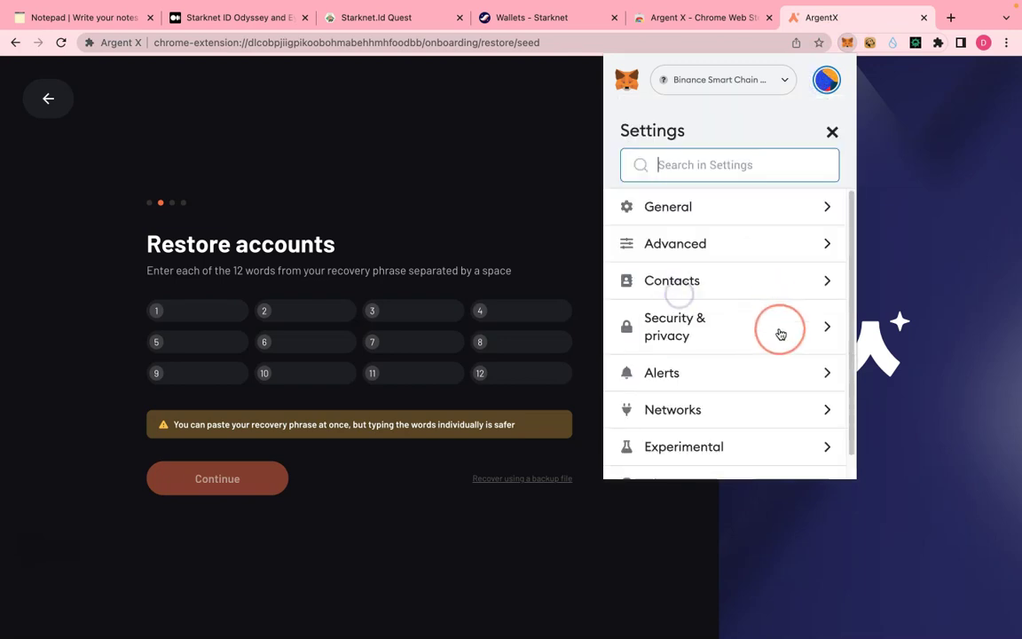
pyautogui.click(770, 326)
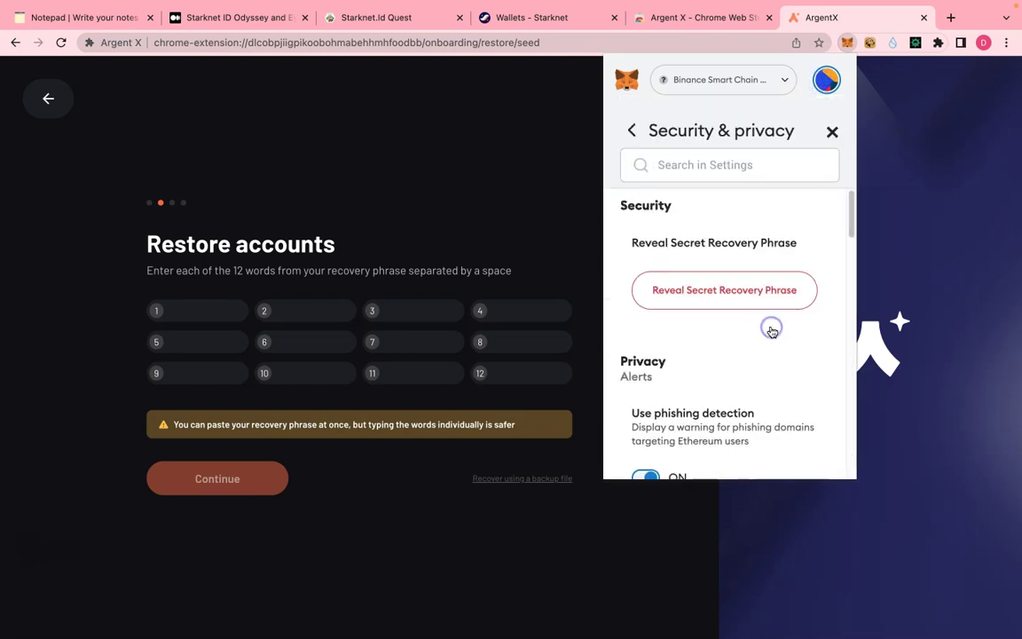
# - Reveal the 12-word recovery phrase, submit it in Argent X, and finish setup
pyautogui.click(724, 293)
pyautogui.click(451, 444)
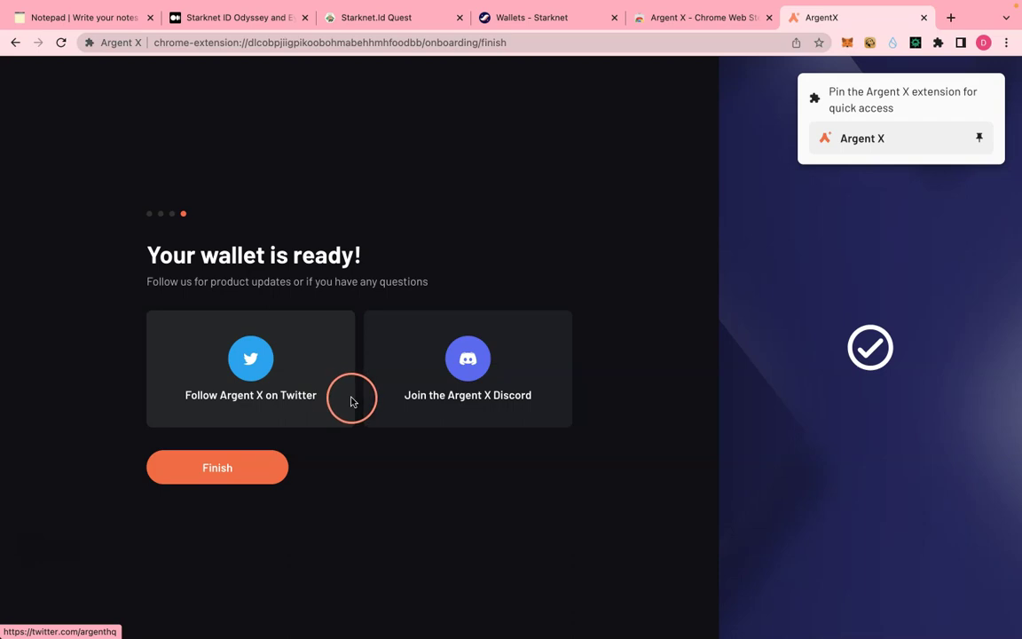
pyautogui.click(924, 17)
pyautogui.click(938, 43)
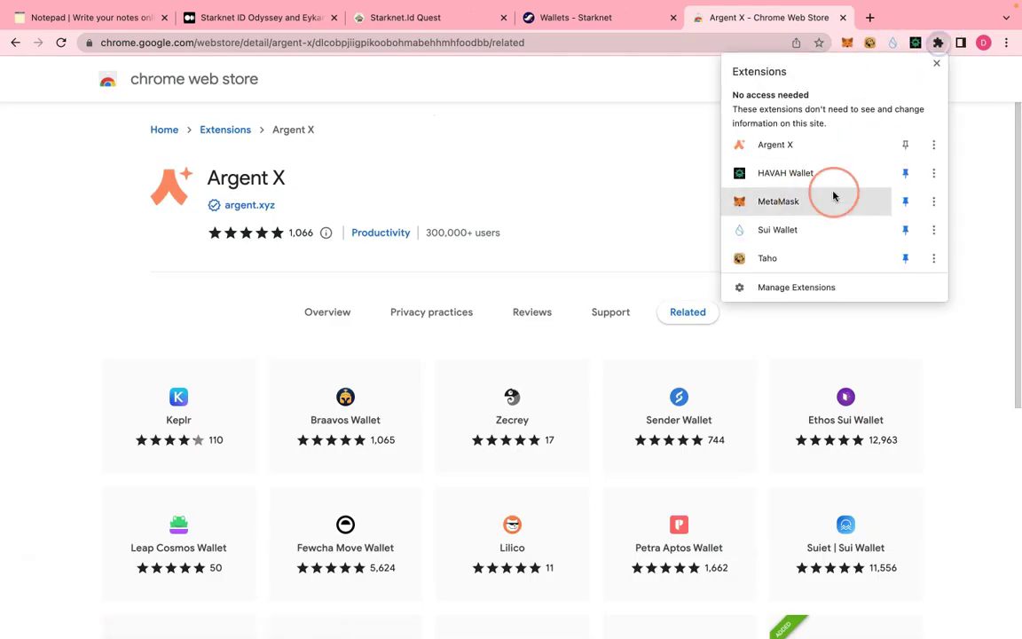
# - Pin Argent X to the toolbar and keep the wallet on Testnet
pyautogui.click(904, 144)
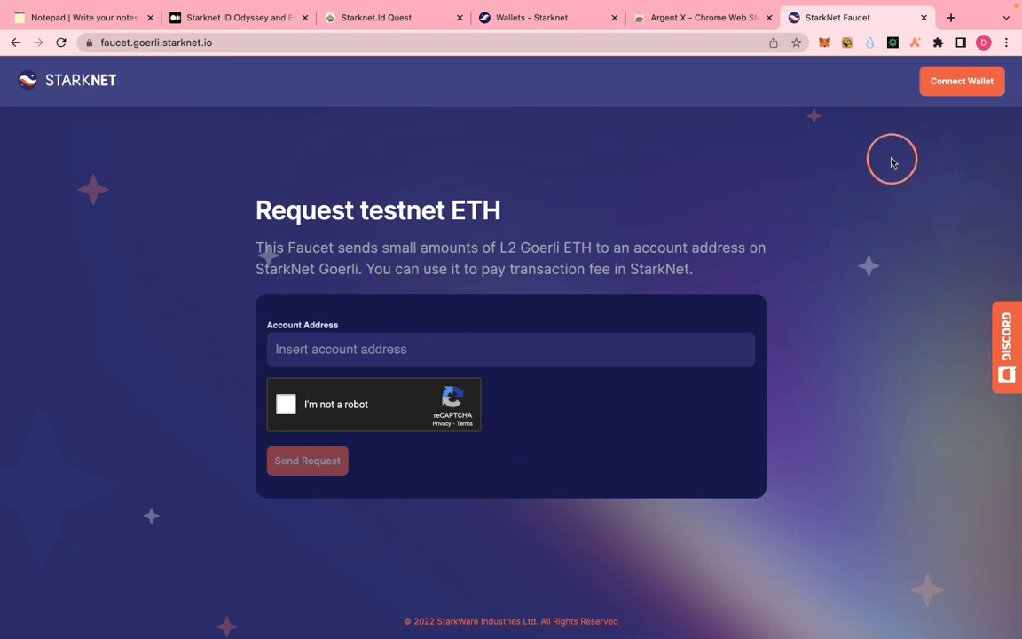
pyautogui.click(912, 44)
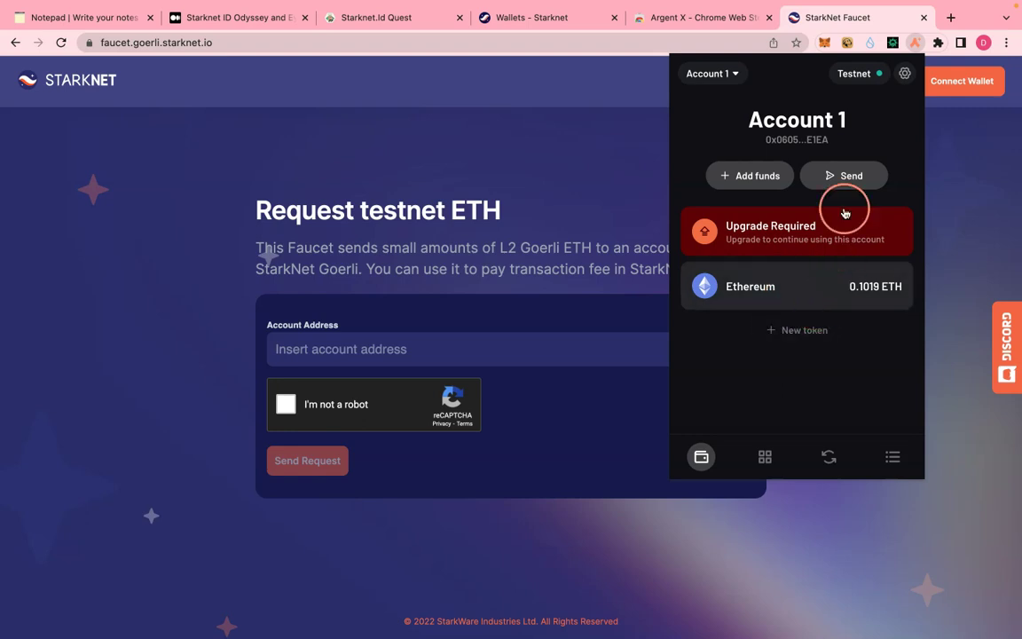
pyautogui.click(855, 76)
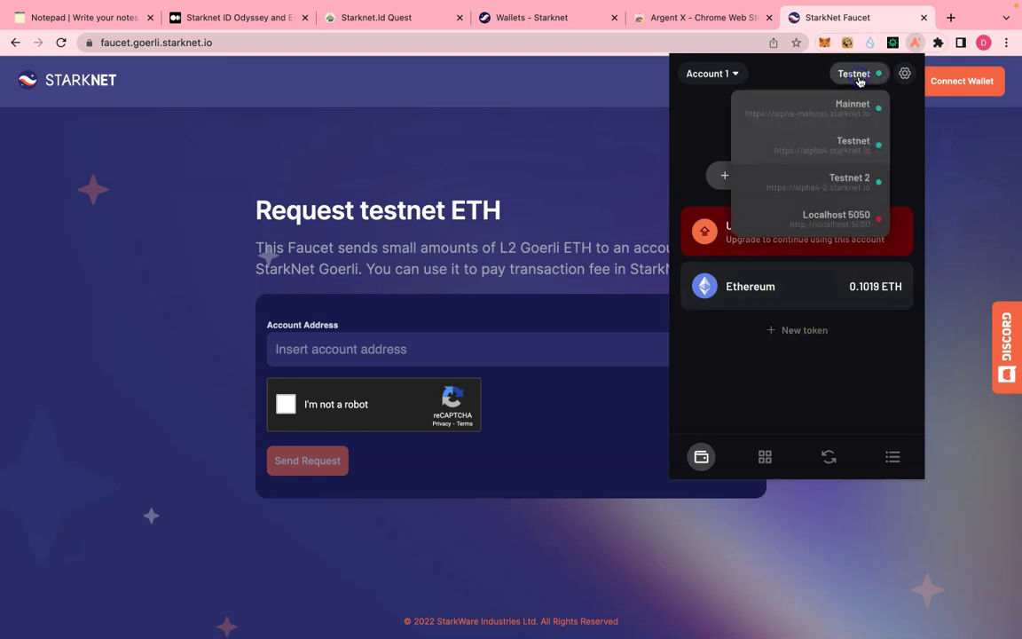
pyautogui.click(825, 148)
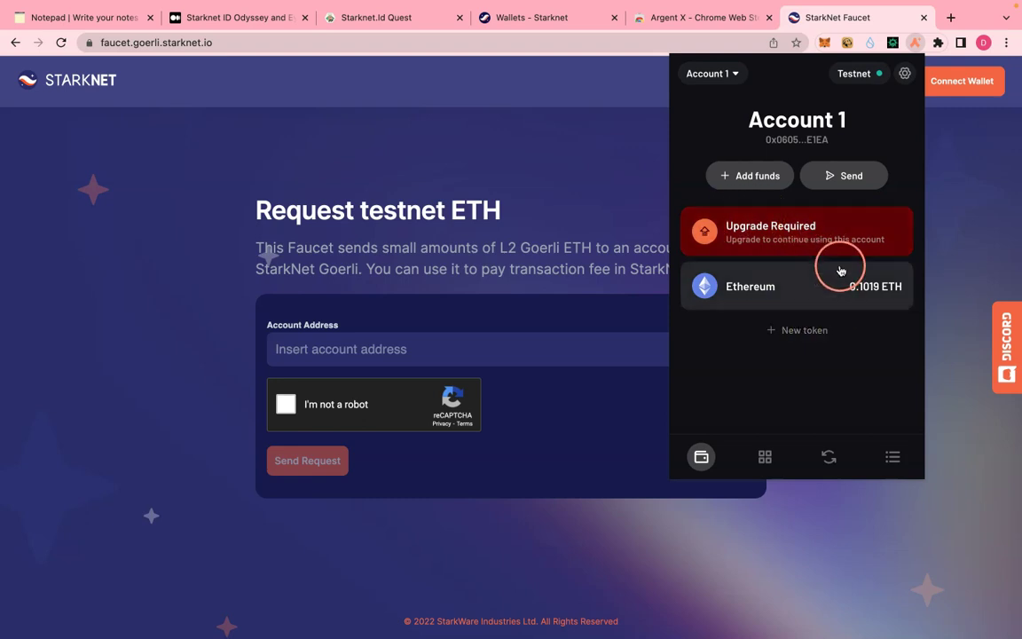
# - Upgrade Account 1, confirm the upgrade transaction, and copy its address
pyautogui.click(770, 236)
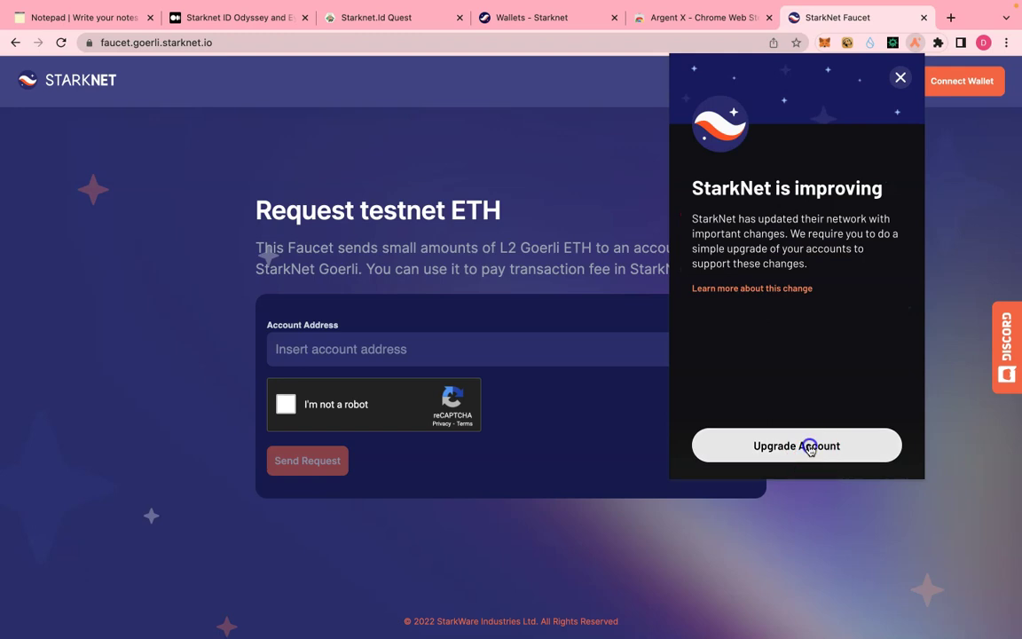
pyautogui.click(809, 447)
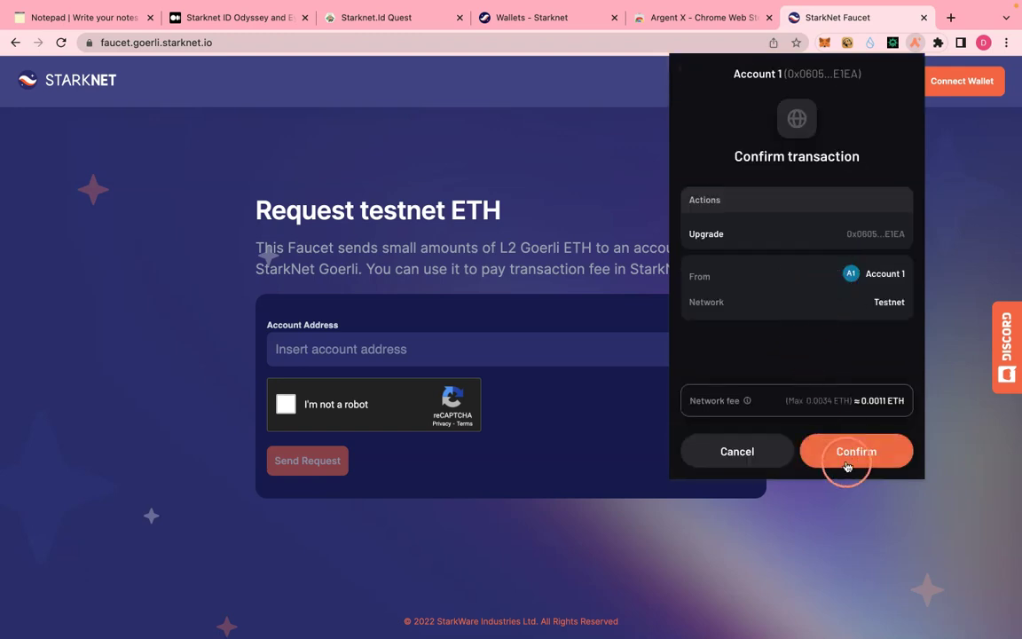
pyautogui.click(845, 461)
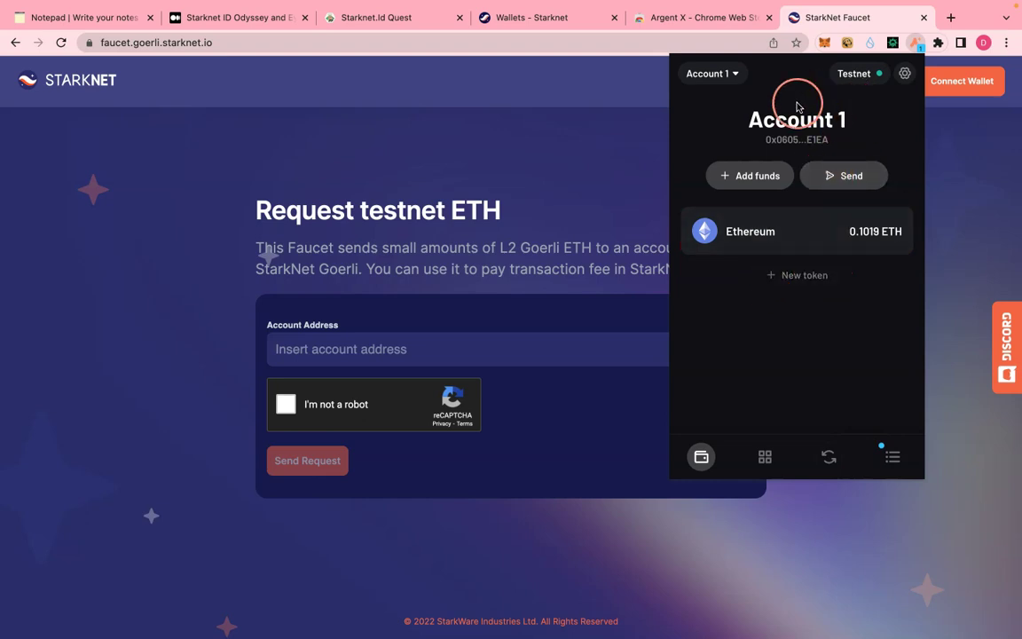
pyautogui.click(795, 140)
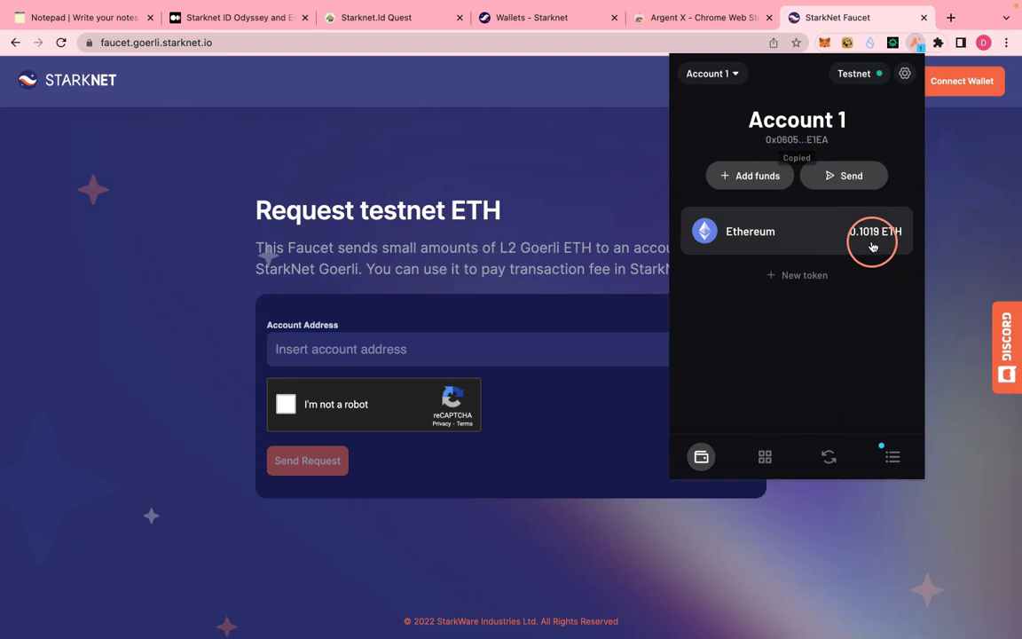
pyautogui.click(390, 351)
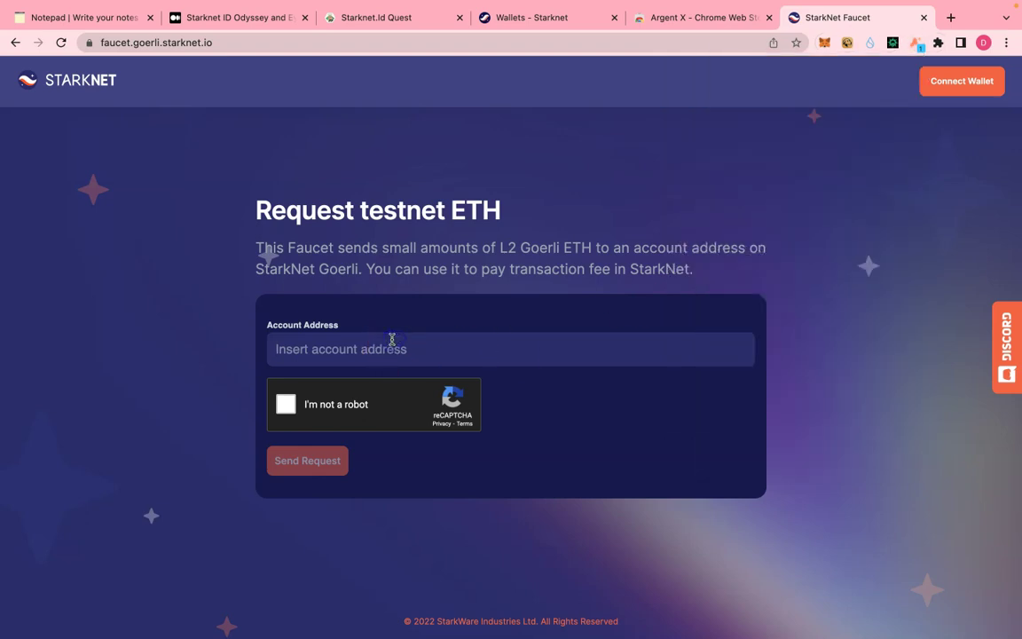
# - Paste the account address into the StarkNet Faucet and send a testnet ETH request
pyautogui.press('super+v')
pyautogui.click(286, 405)
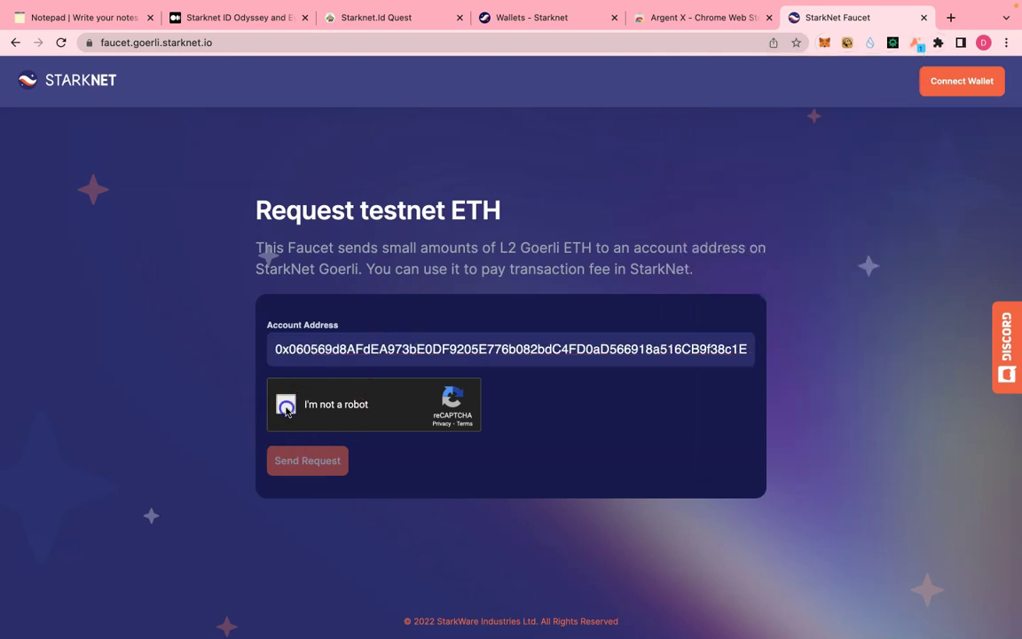
pyautogui.click(302, 459)
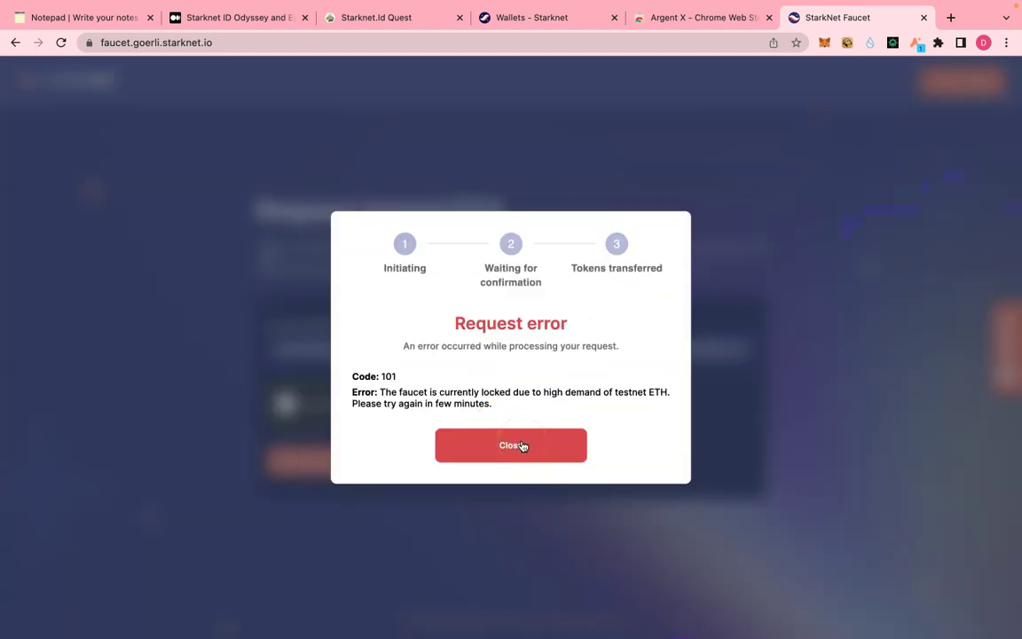
pyautogui.click(7, 554)
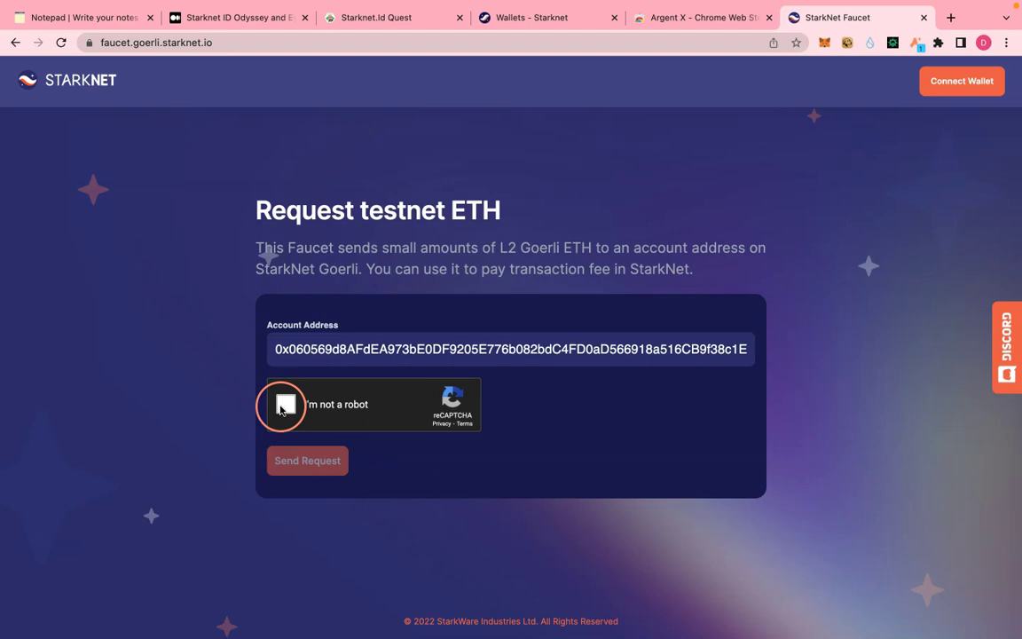
# - Retry the request, then, after the faucet-locked error 101, go to the Goerli Faucet
pyautogui.click(307, 459)
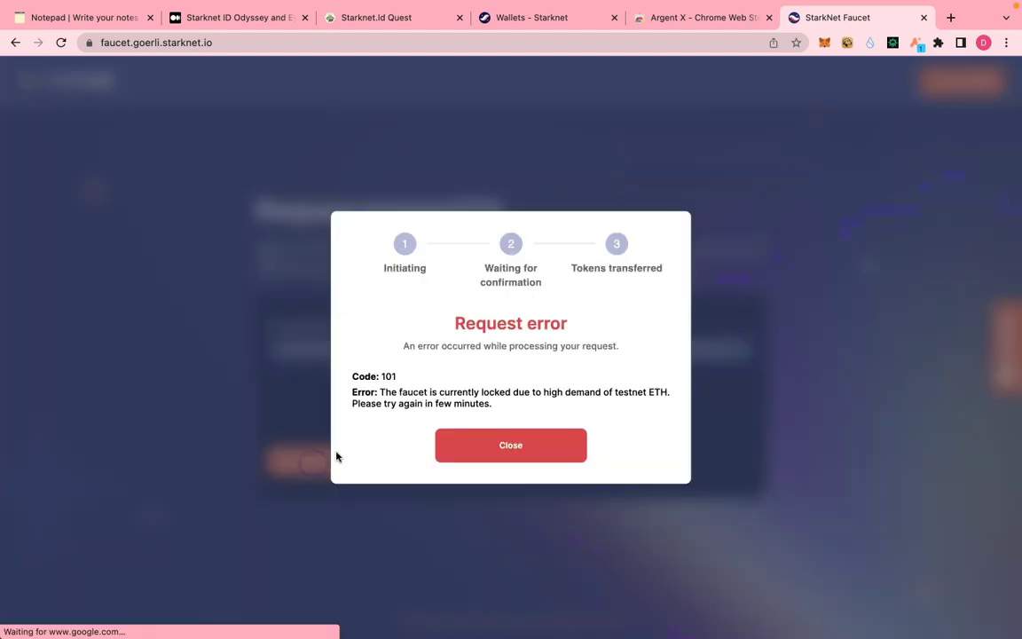
pyautogui.click(530, 445)
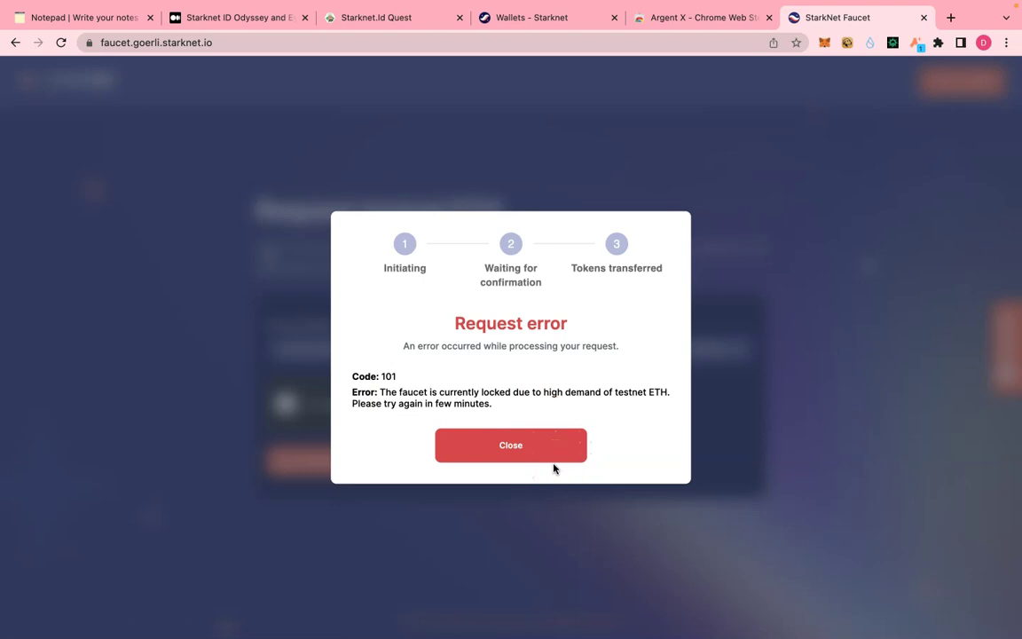
pyautogui.click(527, 446)
pyautogui.click(286, 474)
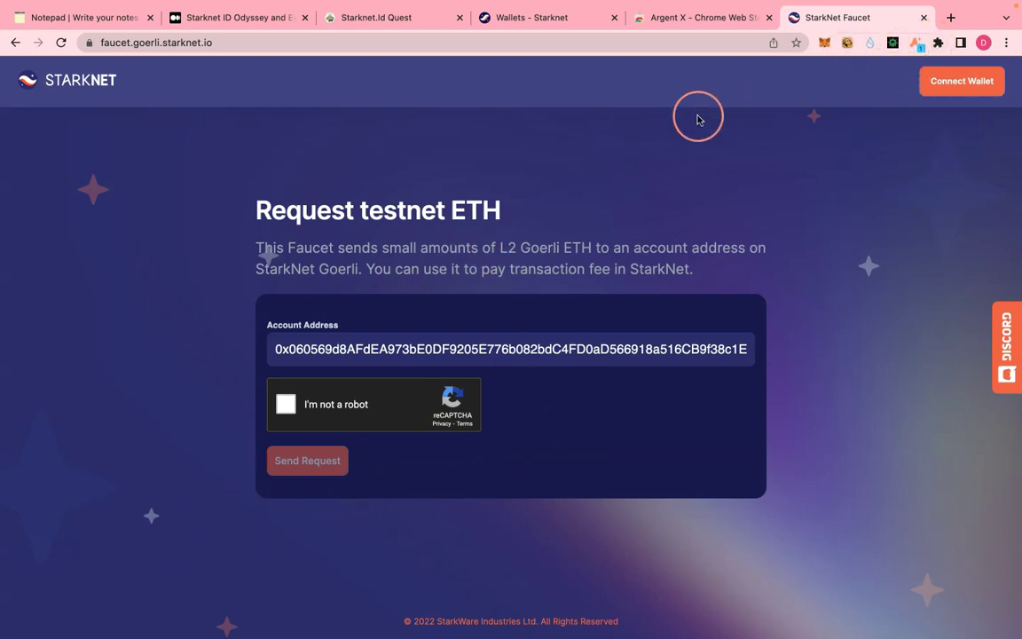
pyautogui.click(205, 263)
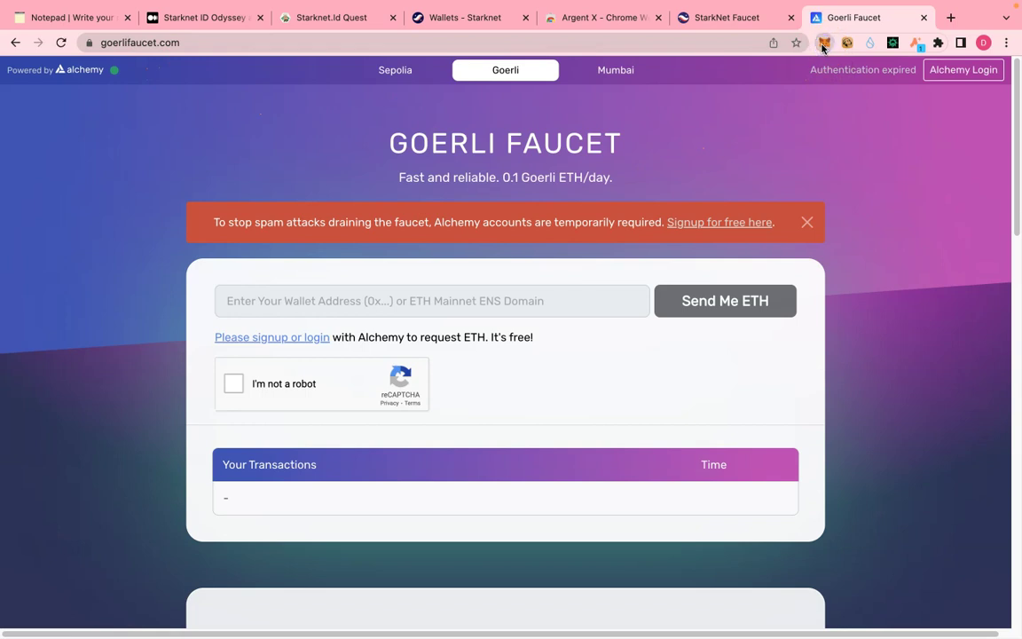
# - Switch MetaMask to the Goerli test network
pyautogui.click(824, 43)
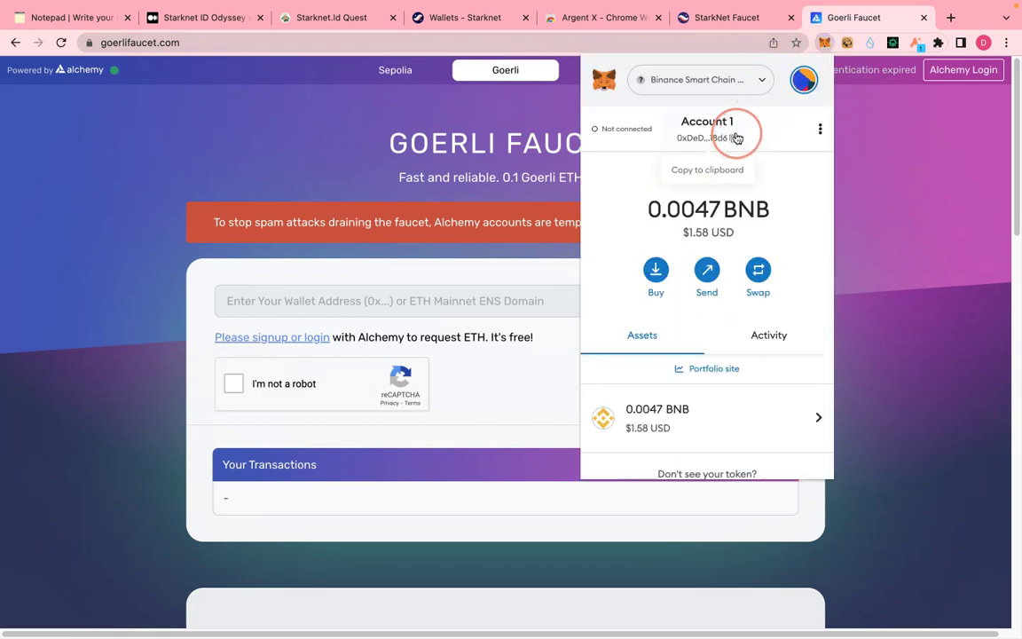
pyautogui.click(737, 92)
pyautogui.scroll(-2, 759, 276)
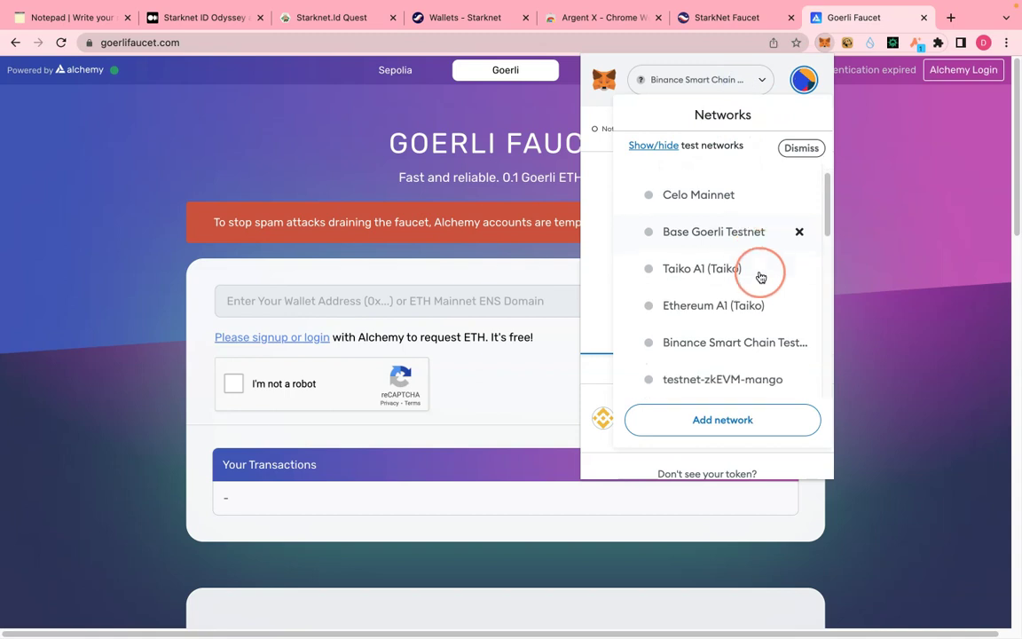
pyautogui.scroll(-3, 759, 295)
pyautogui.scroll(-6, 754, 299)
pyautogui.scroll(-4, 748, 307)
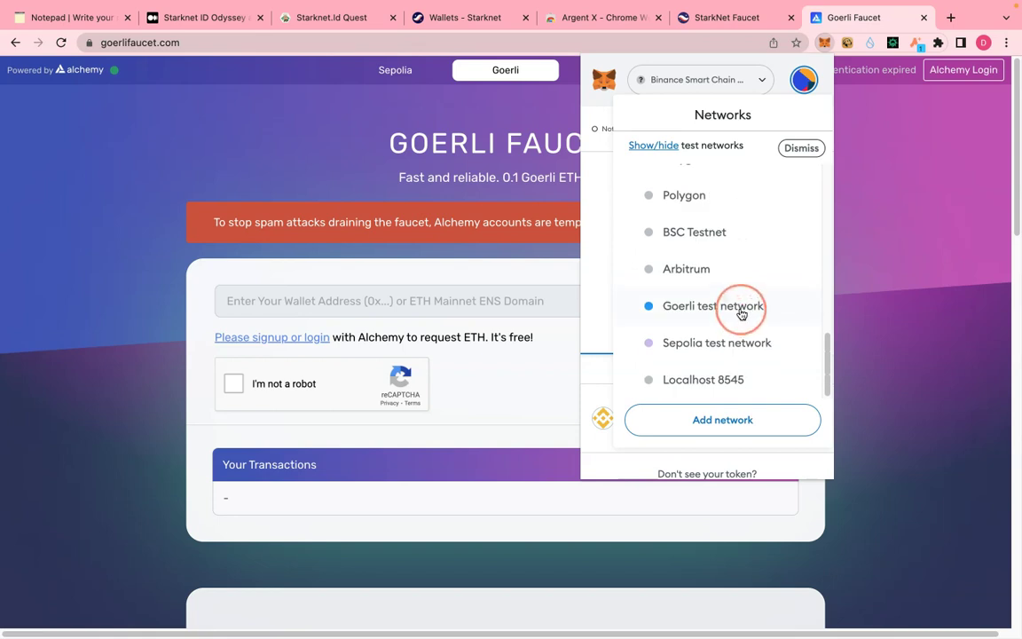
pyautogui.click(743, 313)
# - Tick the faucet's captcha and log in through the Alchemy signup page
pyautogui.click(348, 301)
pyautogui.click(233, 387)
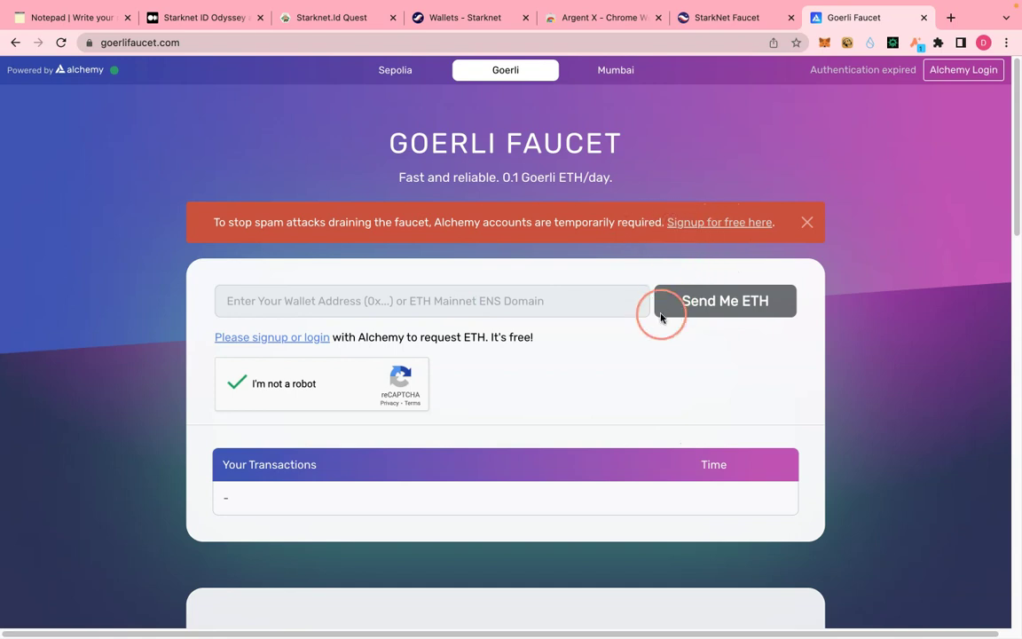
pyautogui.scroll(-3, 661, 318)
pyautogui.scroll(2, 659, 322)
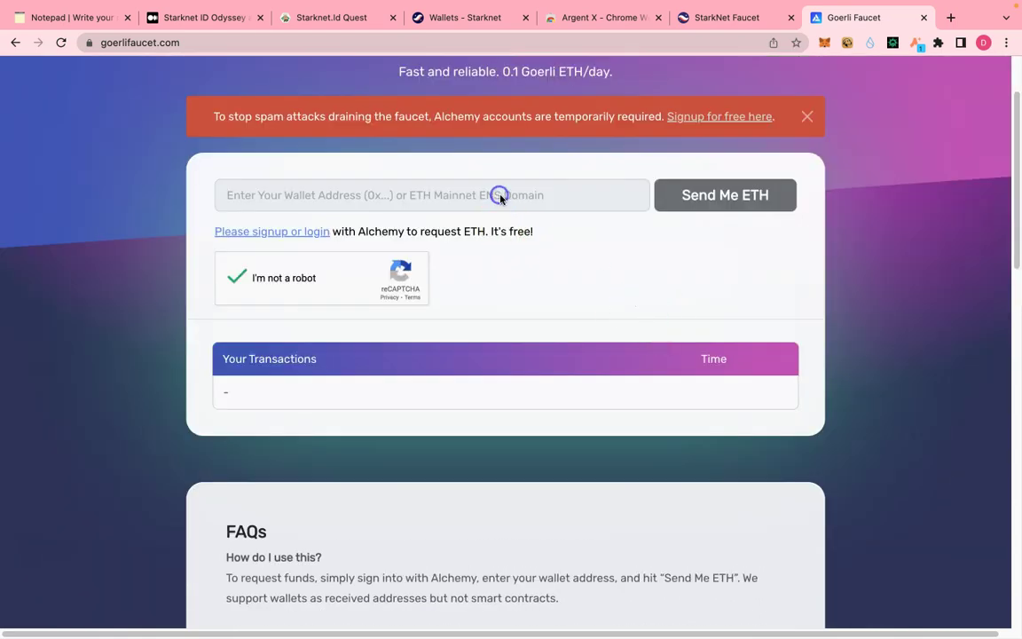
pyautogui.scroll(2, 499, 197)
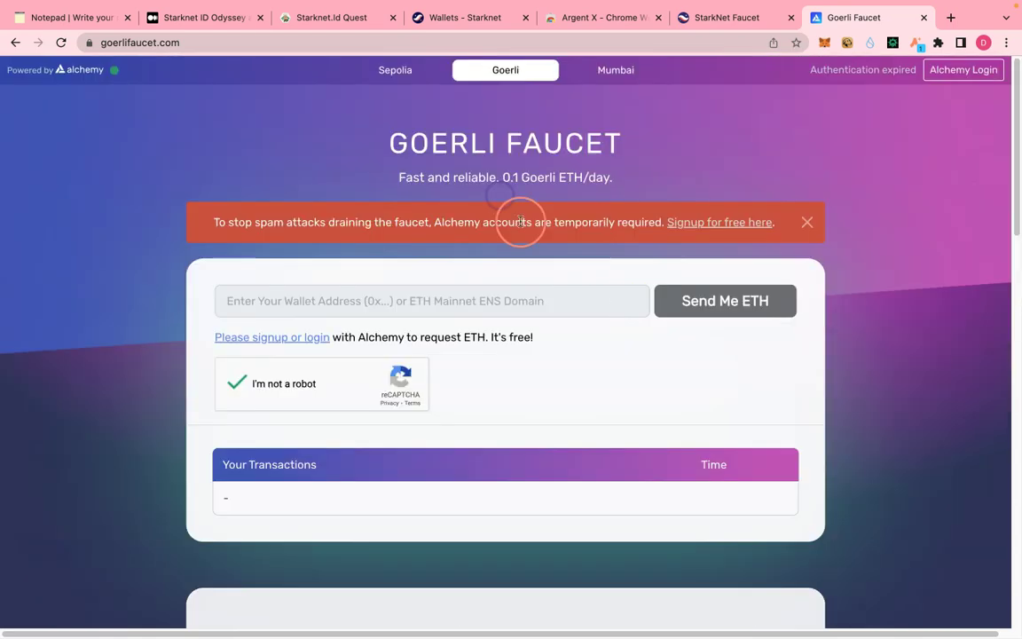
pyautogui.click(710, 228)
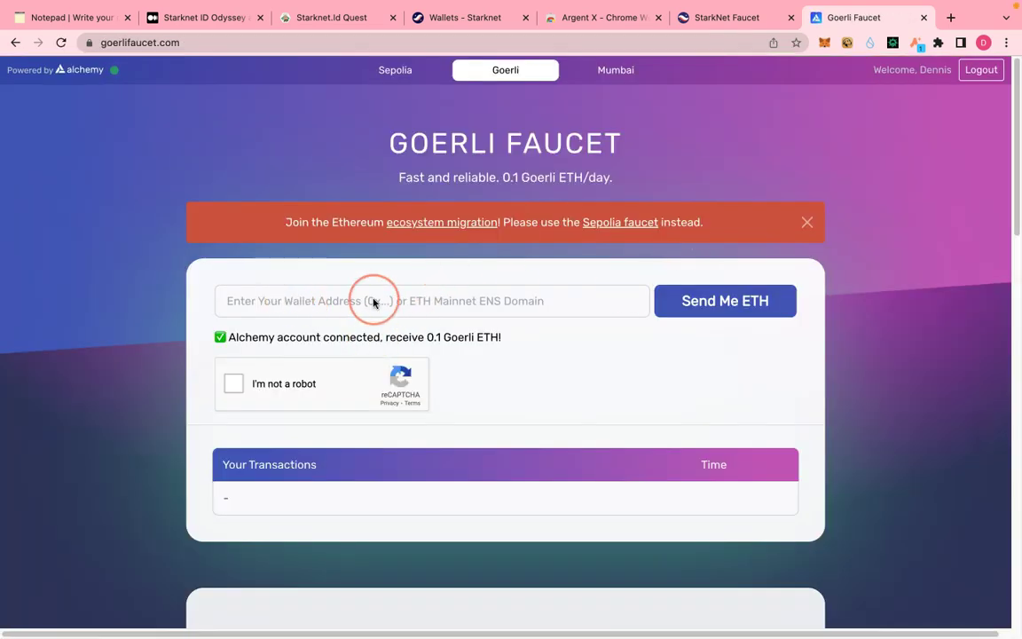
# - Paste the wallet address, request 0.1 Goerli ETH, and check MetaMask shows 0.1413 GoerliETH
pyautogui.click(374, 302)
pyautogui.write('0xDeDfF78fa298b20C84e7fC3Ddabb0B53A94418d6')
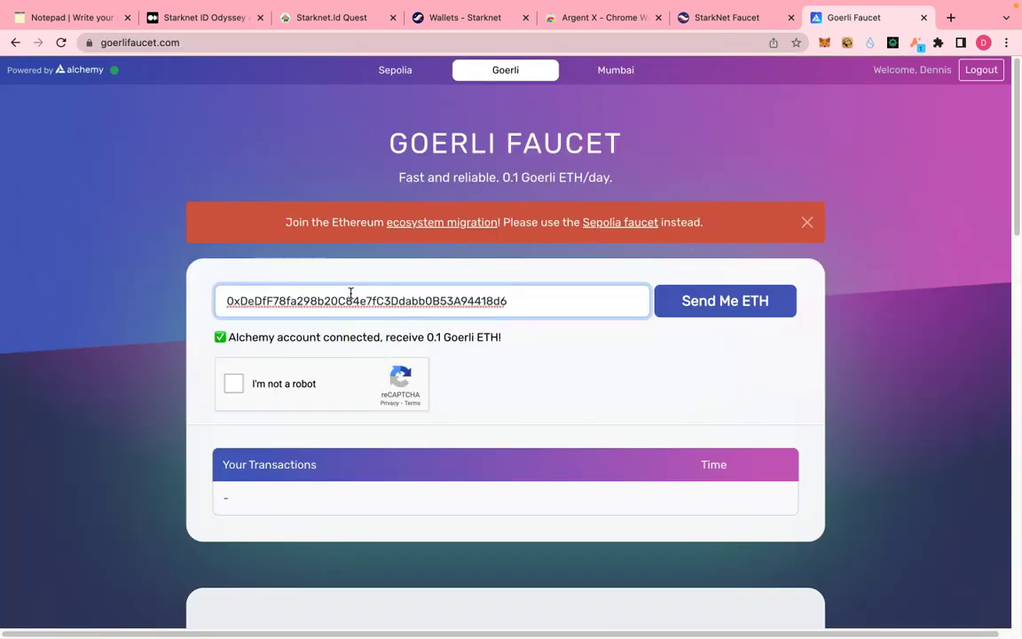
pyautogui.click(230, 383)
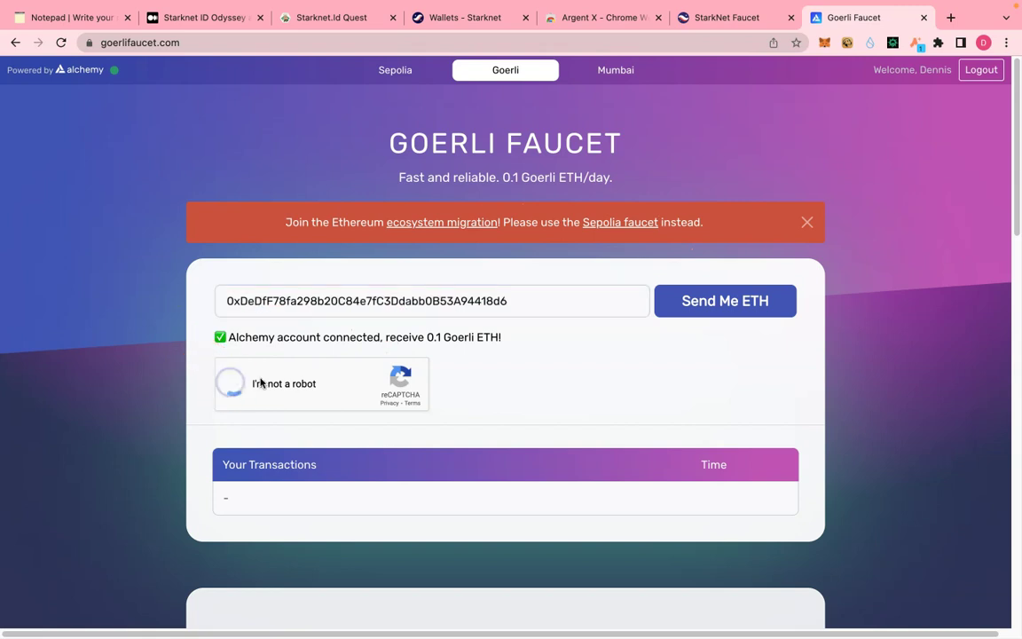
pyautogui.click(723, 301)
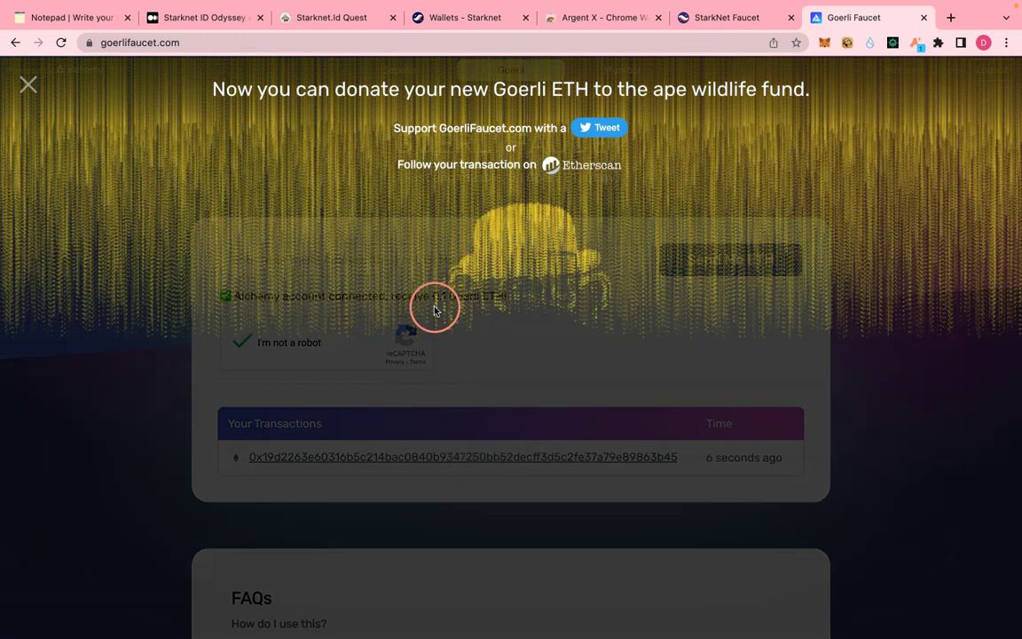
pyautogui.click(824, 45)
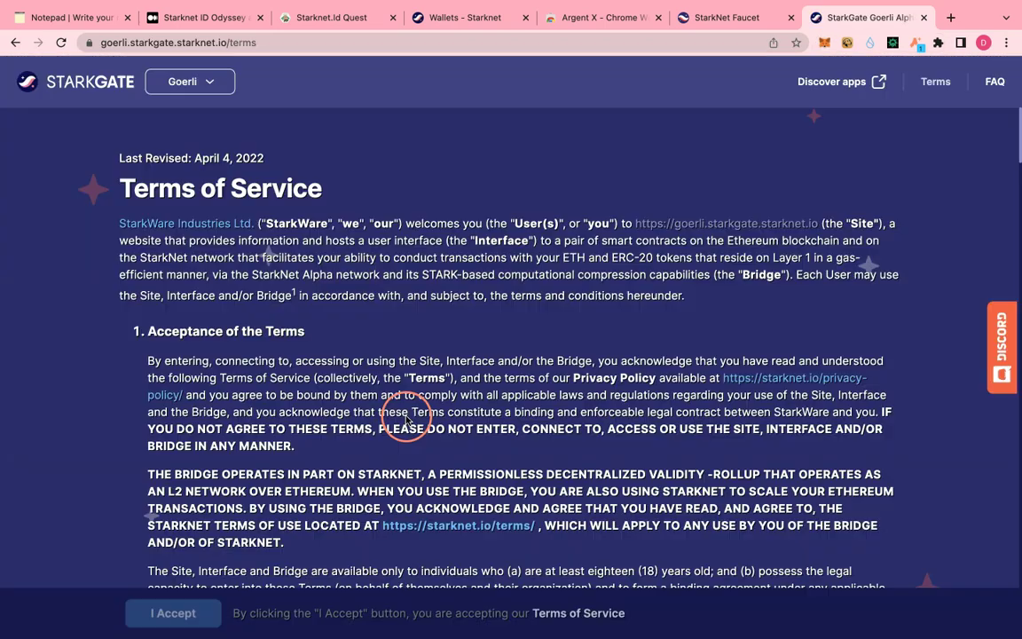
# - Accept the StarkGate terms of service
pyautogui.scroll(-2, 406, 416)
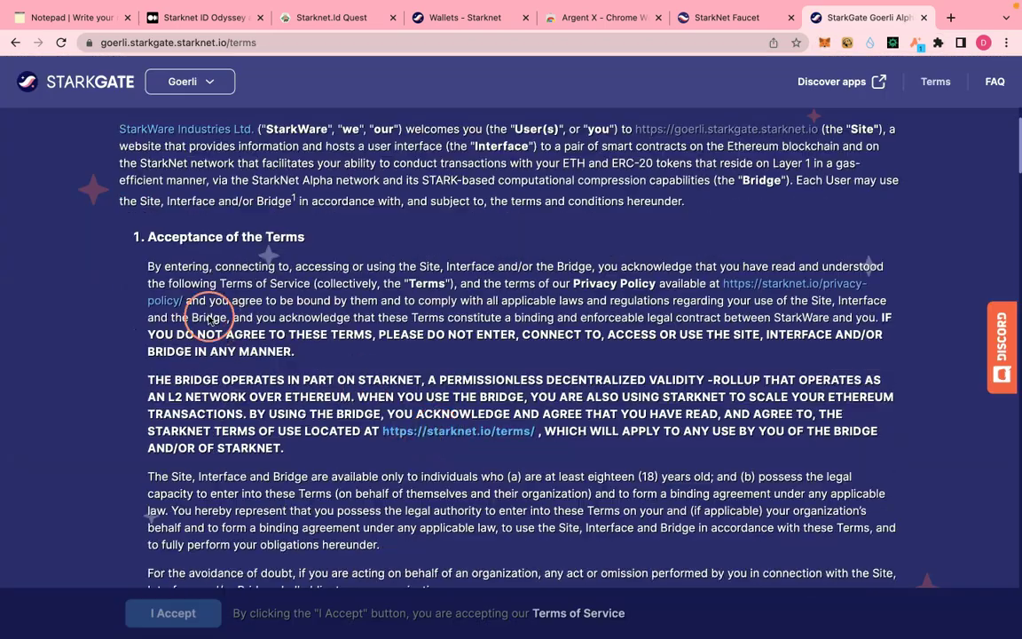
pyautogui.scroll(-4, 217, 328)
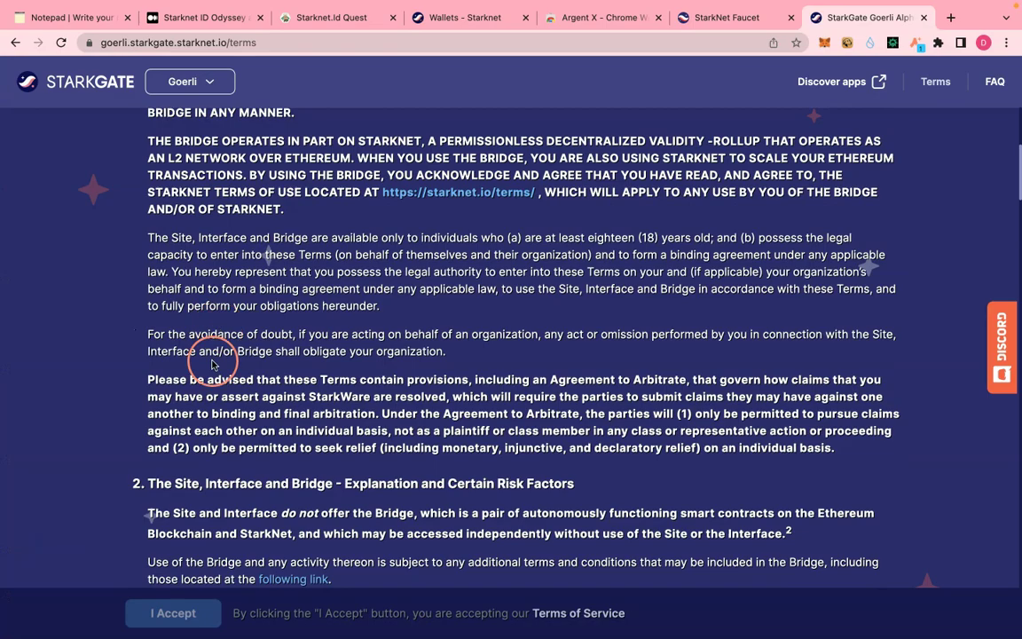
pyautogui.scroll(6, 211, 360)
pyautogui.scroll(-10, 215, 424)
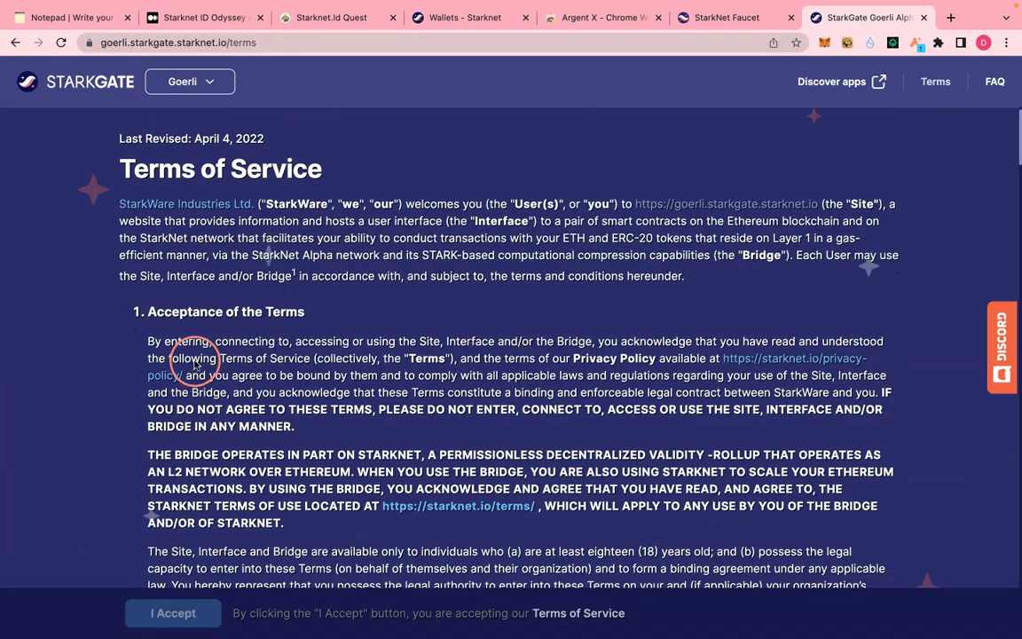
pyautogui.scroll(-15, 304, 459)
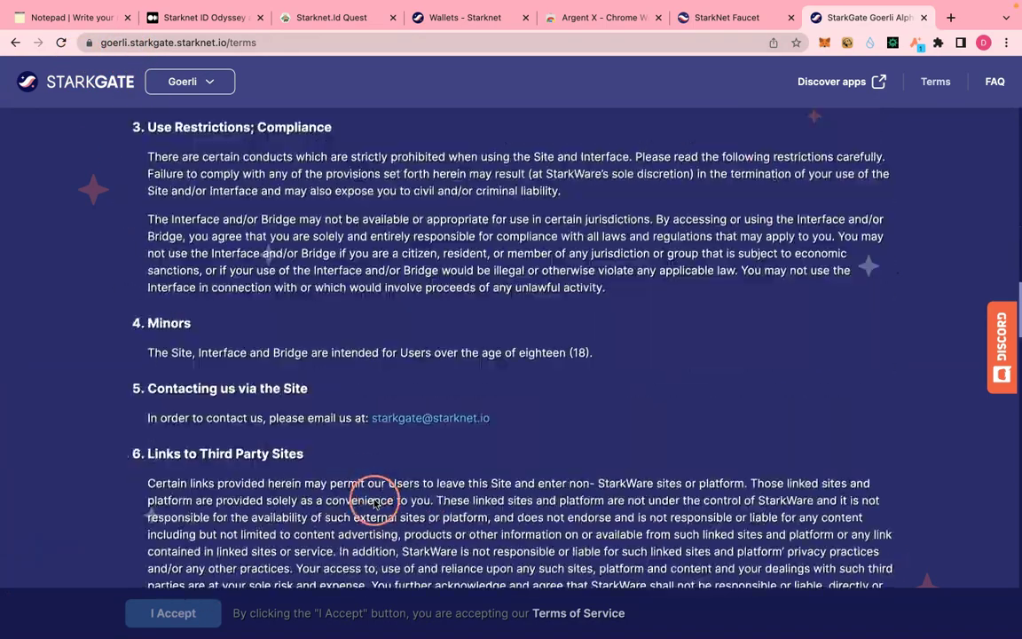
pyautogui.scroll(-5, 530, 510)
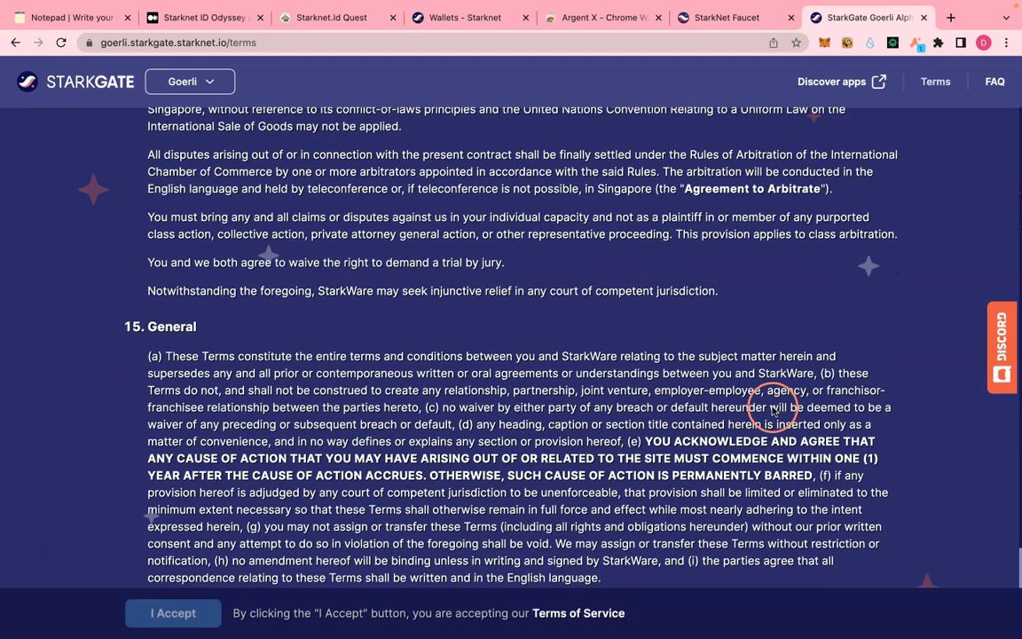
pyautogui.click(172, 611)
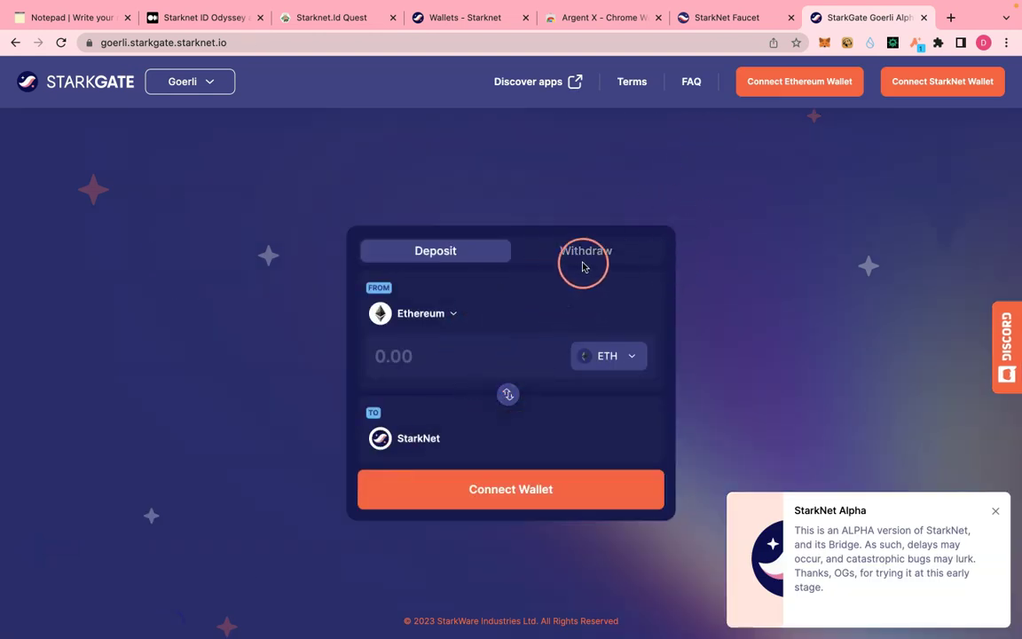
# - Connect the MetaMask Ethereum wallet to the StarkGate bridge
pyautogui.click(517, 491)
pyautogui.click(472, 370)
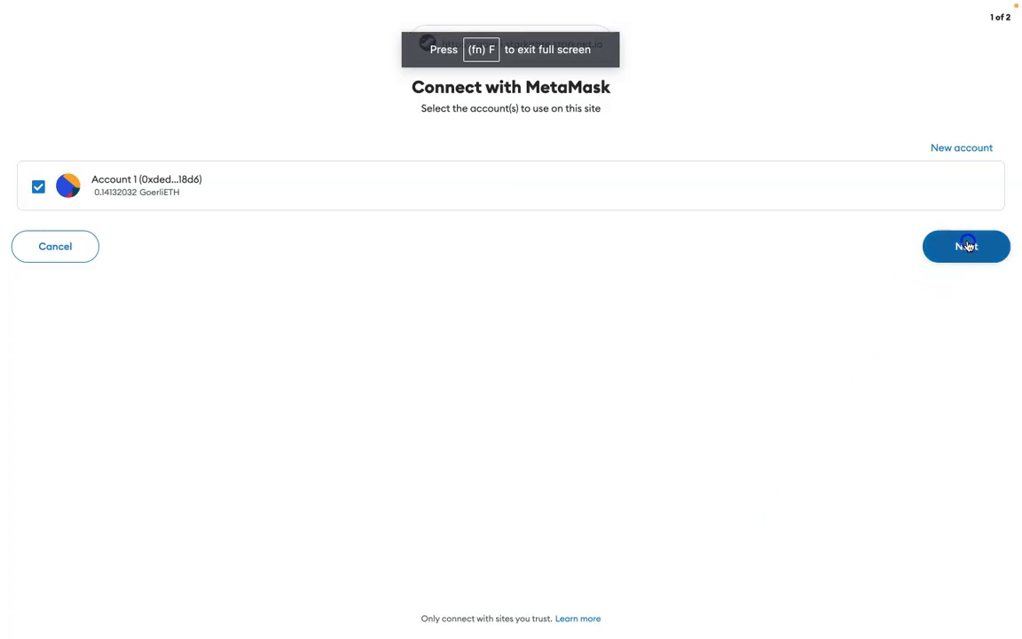
pyautogui.click(965, 243)
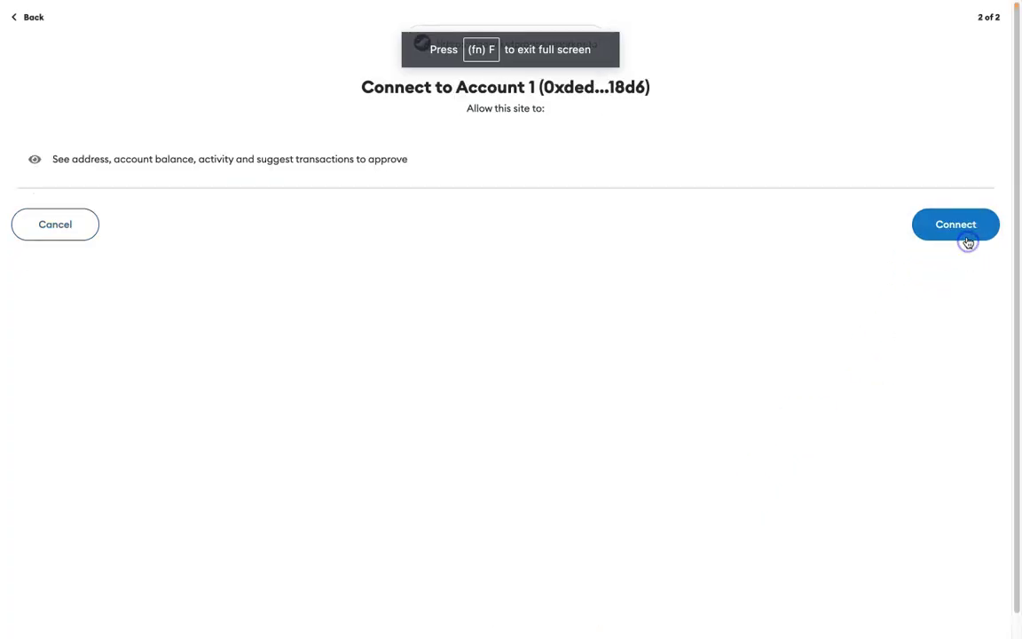
pyautogui.click(964, 234)
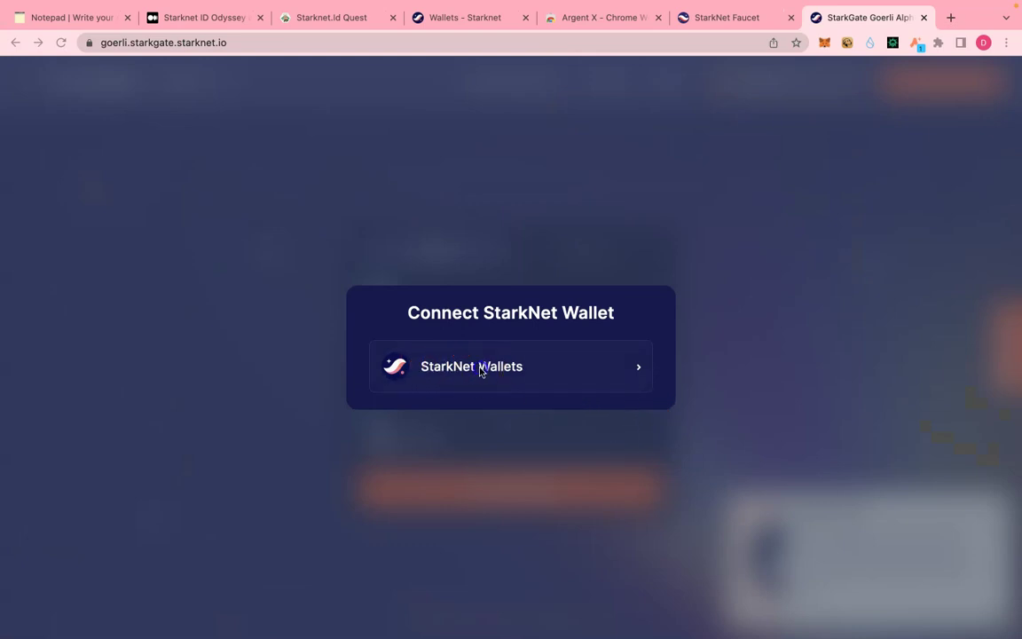
# - Connect the Argent X StarkNet wallet and check its 0.1019 ETH balance
pyautogui.click(480, 370)
pyautogui.click(535, 344)
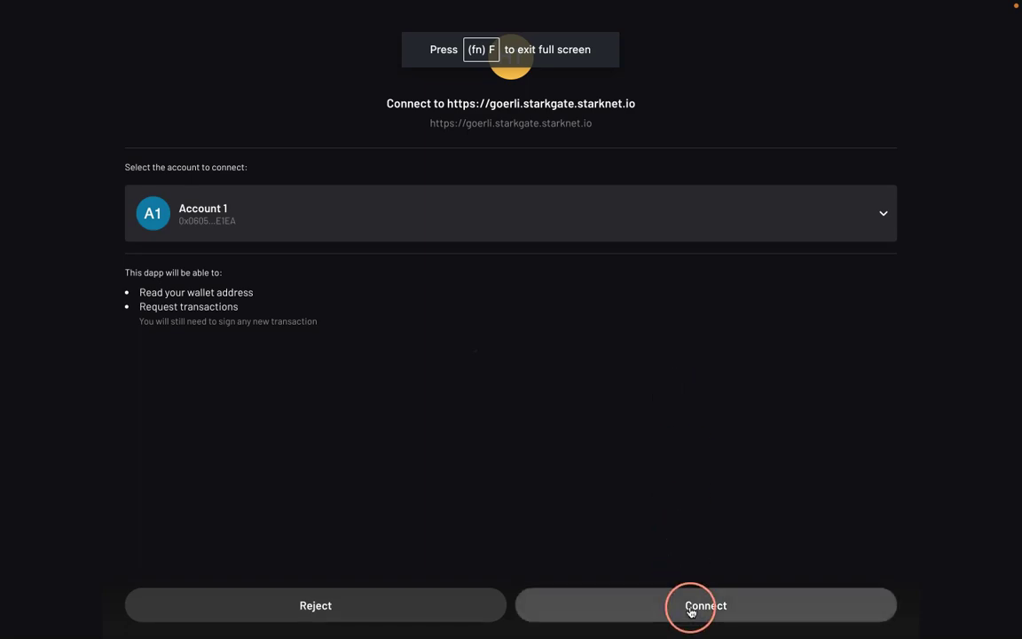
pyautogui.click(690, 609)
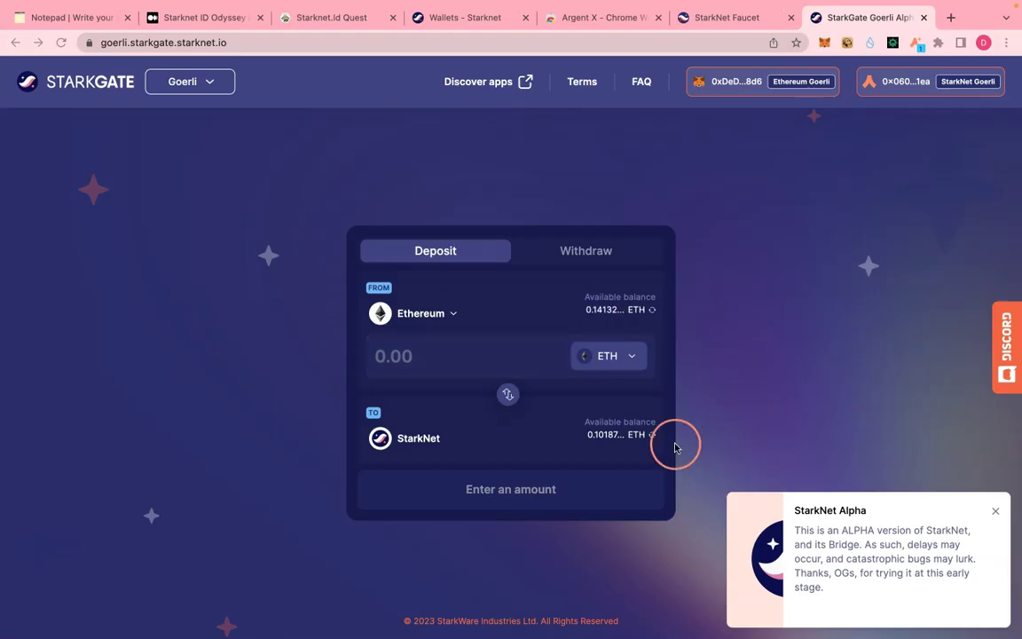
pyautogui.click(917, 45)
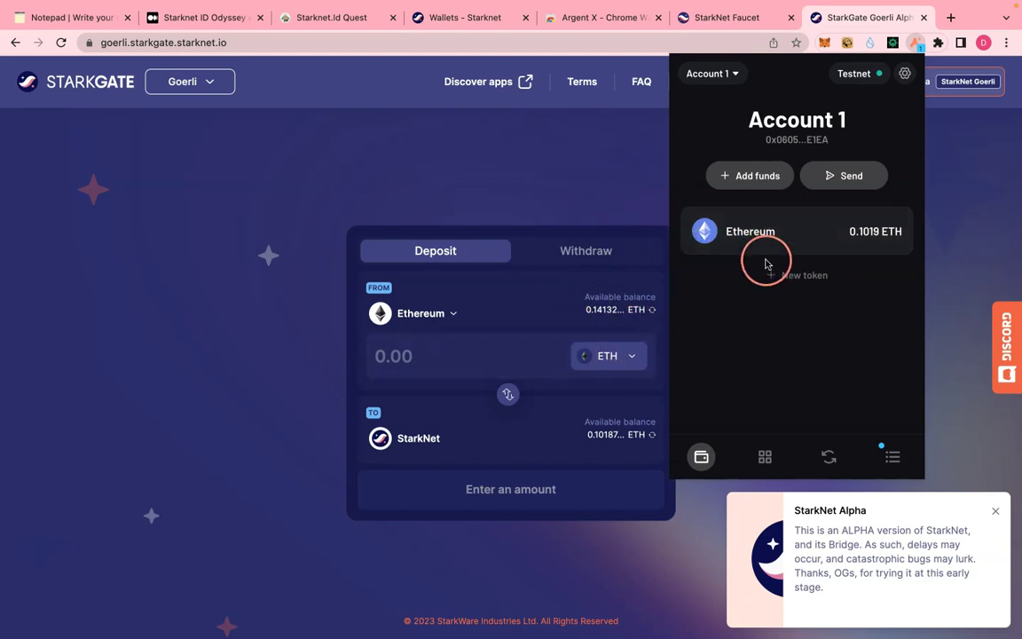
# - Deposit 0.08 ETH from Ethereum to StarkNet, confirming the transfer in MetaMask
pyautogui.click(439, 363)
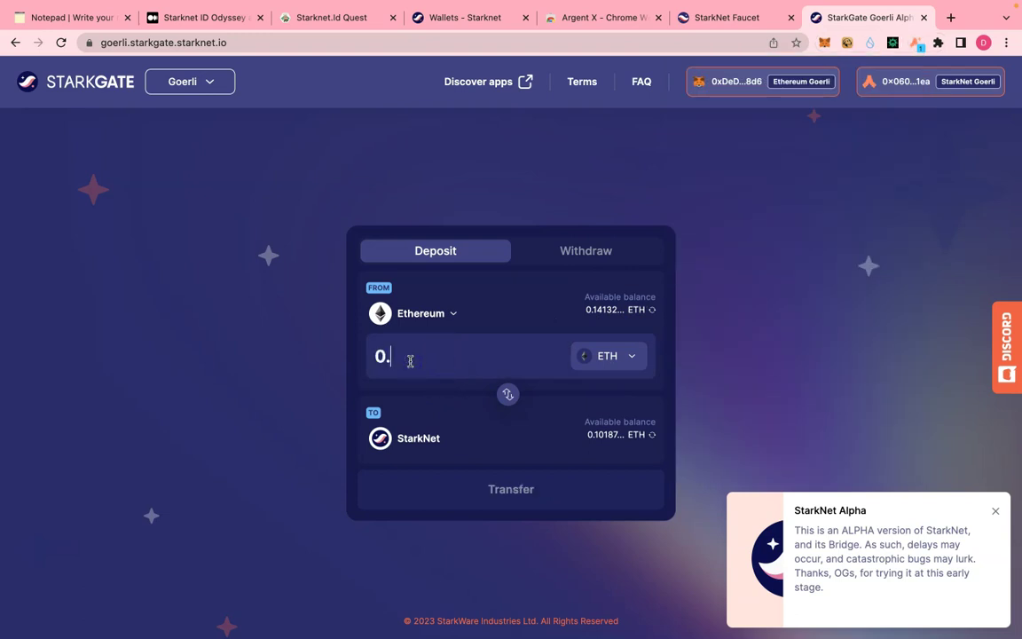
pyautogui.write('0.08')
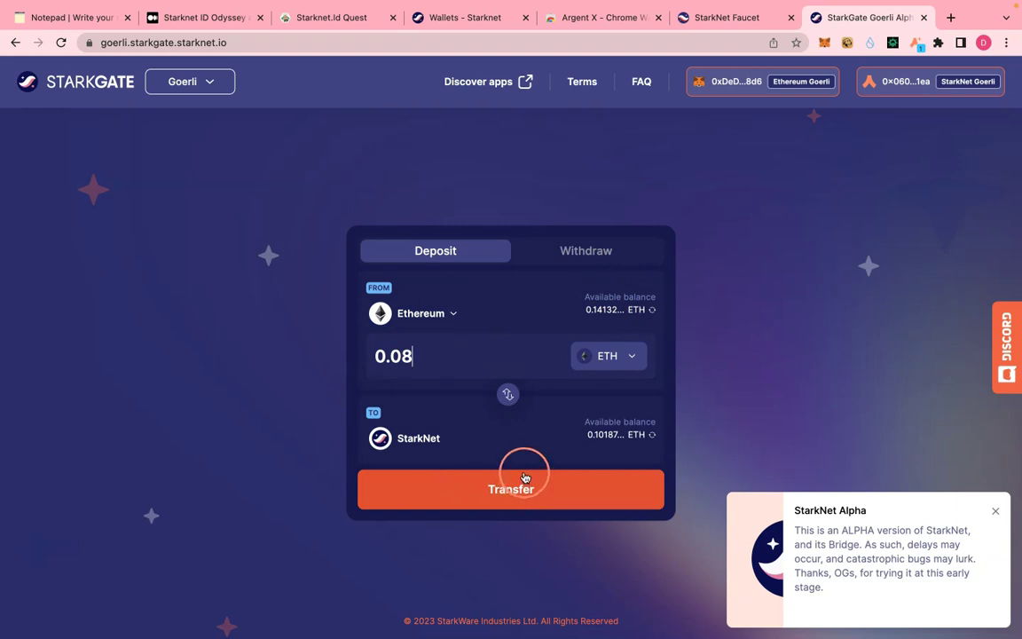
pyautogui.click(503, 498)
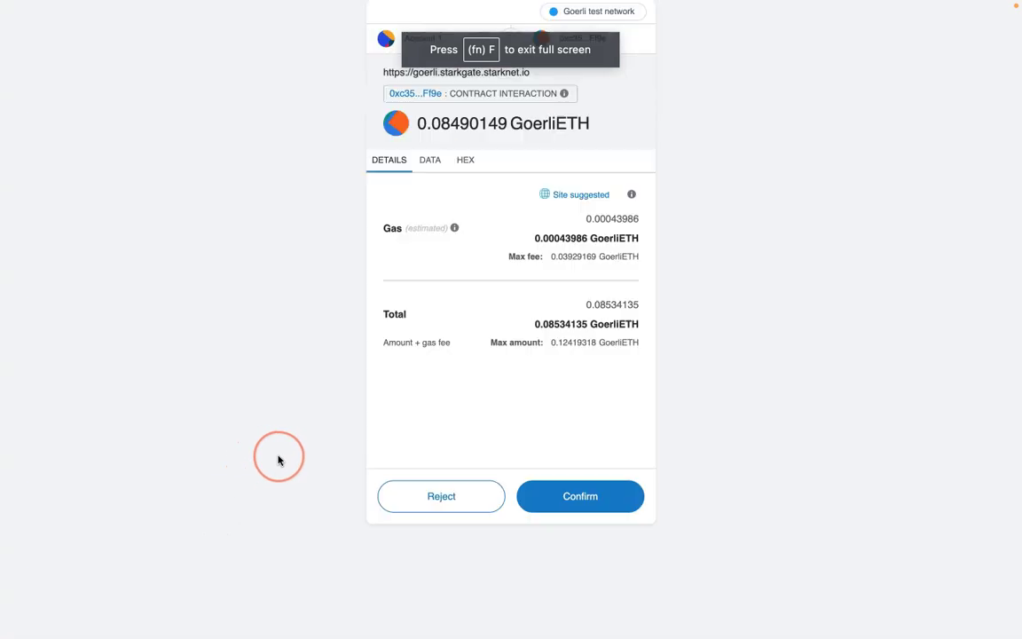
pyautogui.click(562, 499)
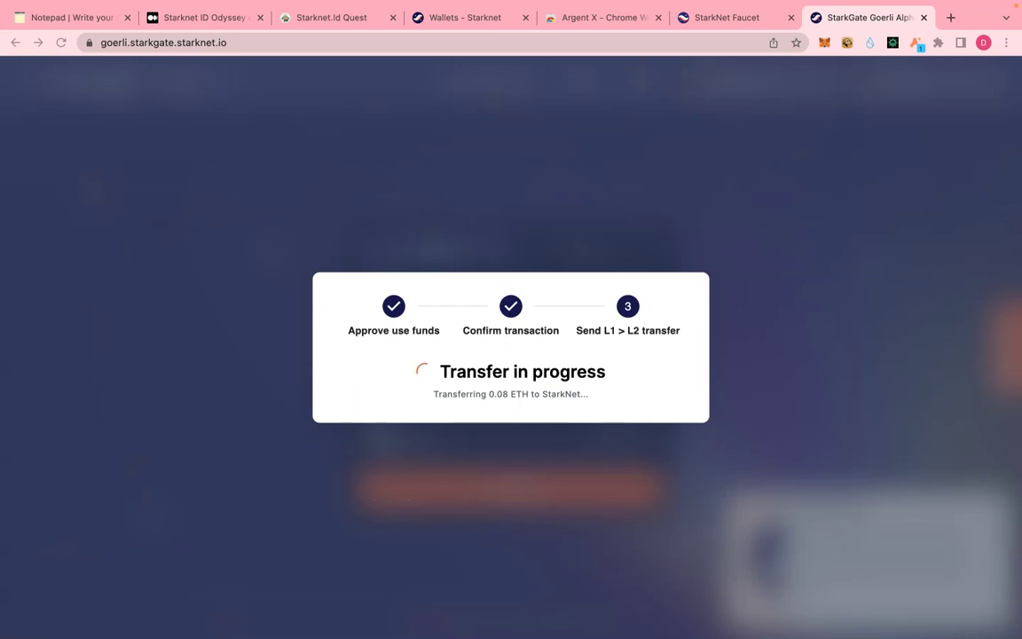
pyautogui.click(872, 89)
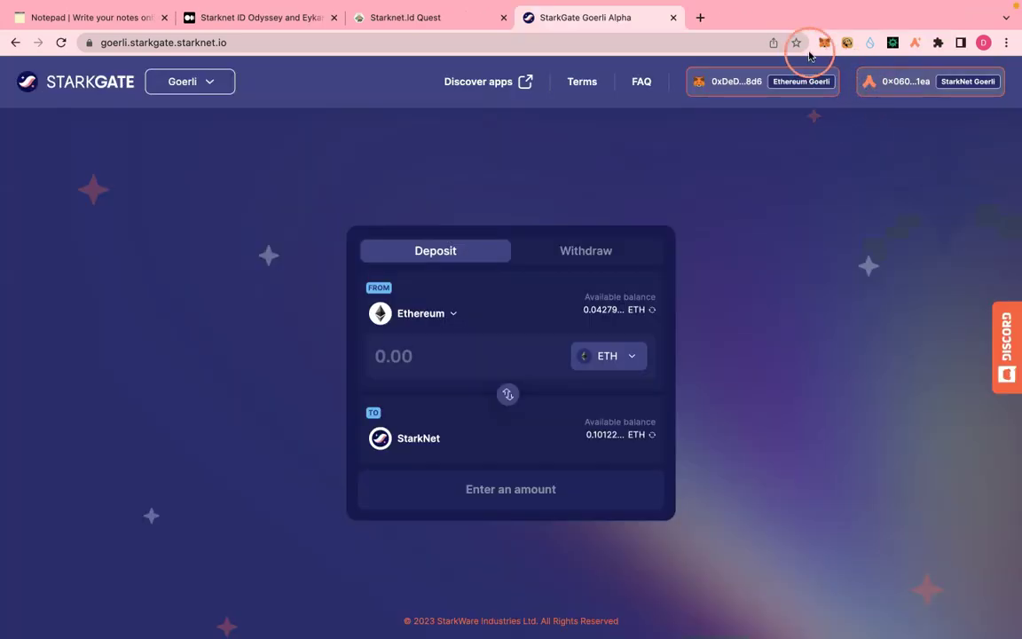
# - Verify Argent X now holds 0.1812 ETH, then start a new browser tab
pyautogui.click(914, 44)
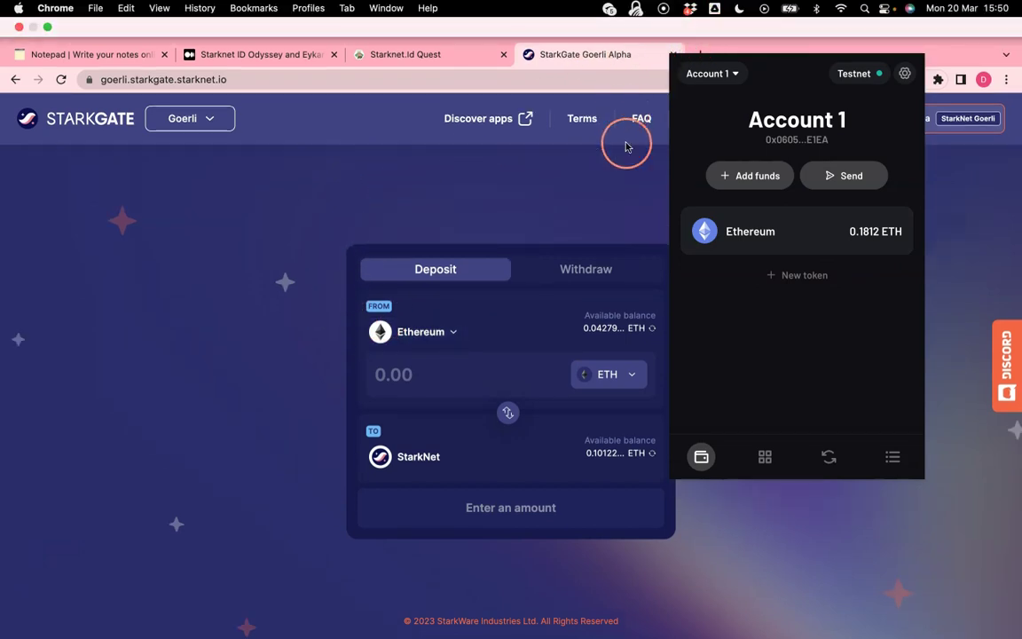
pyautogui.click(617, 180)
pyautogui.click(701, 18)
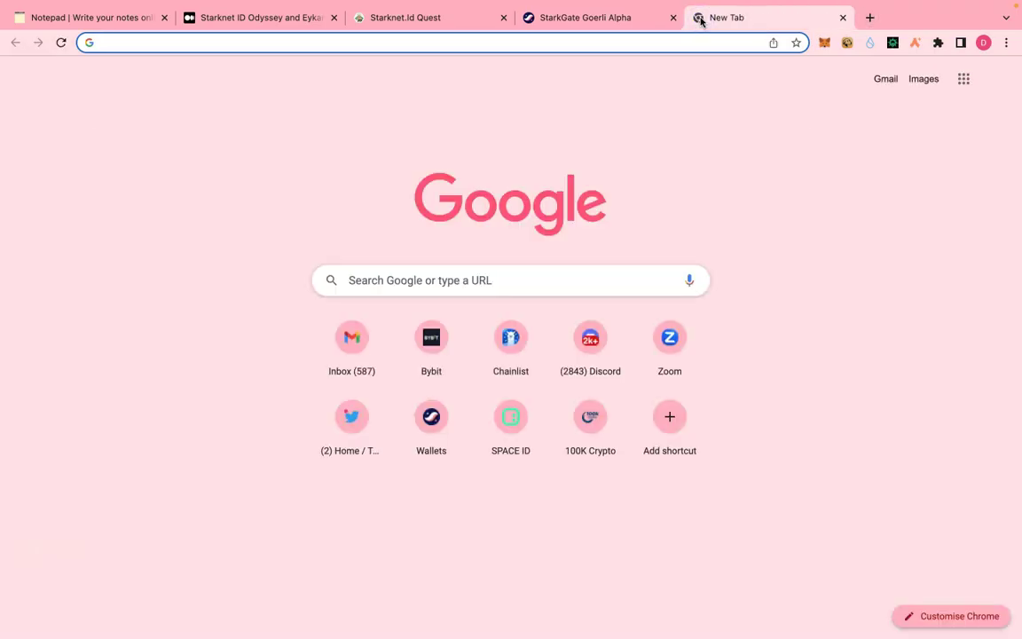
# - Load odyssey.starknet.id/quests, connect the Argent X account, and dismiss the welcome message
pyautogui.write('https://odyssey.starknet.id/quests')
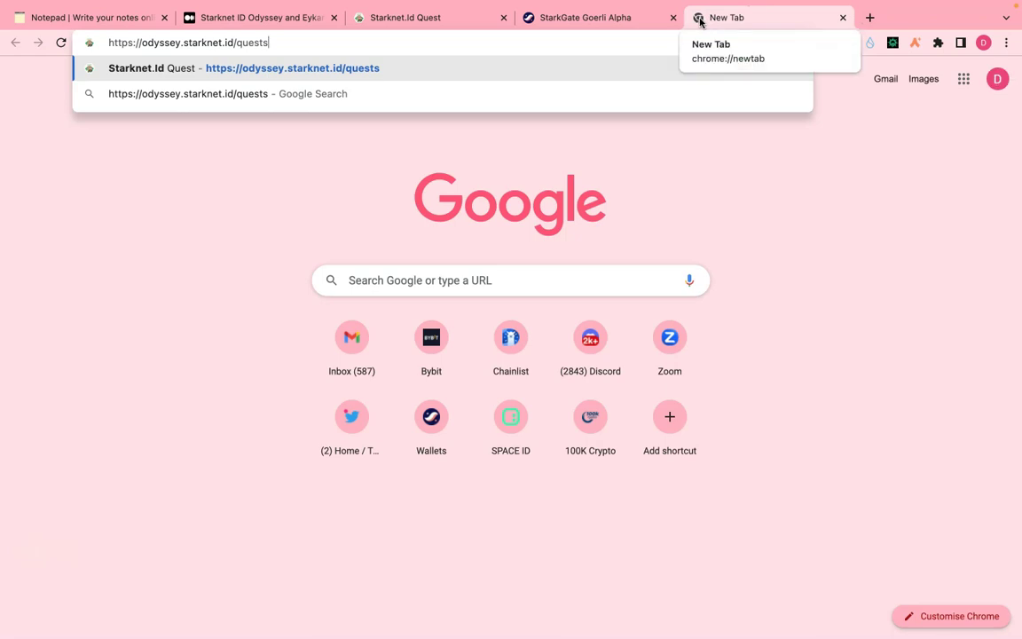
pyautogui.click(170, 60)
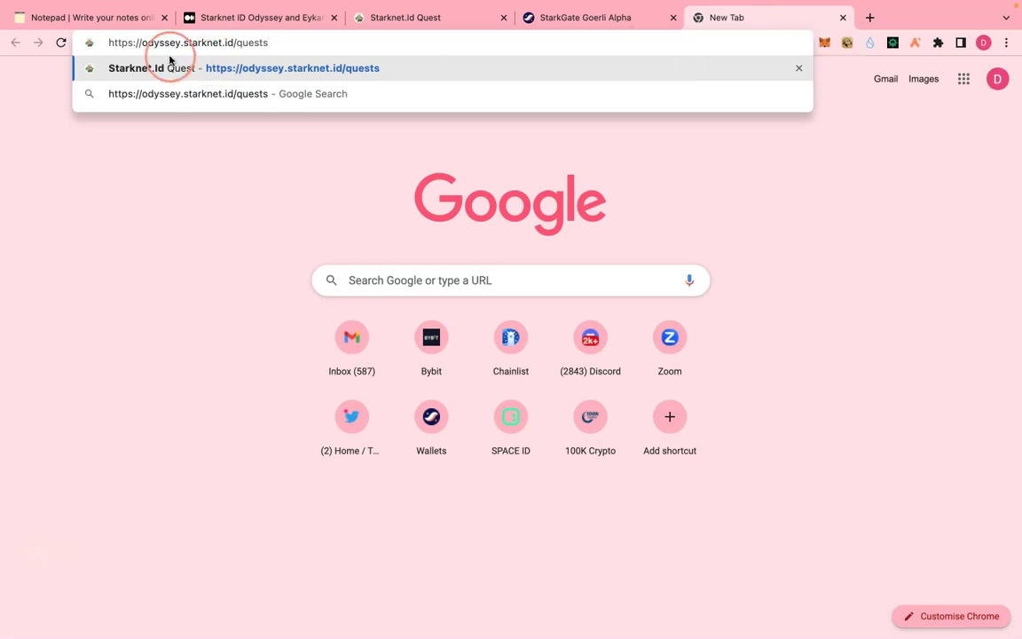
pyautogui.click(222, 62)
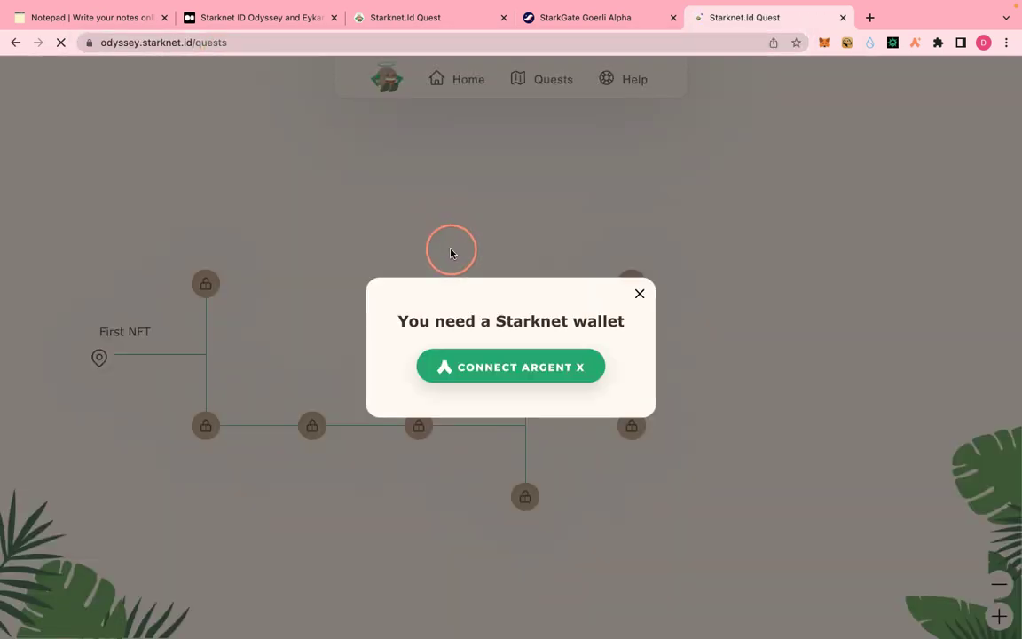
pyautogui.click(506, 369)
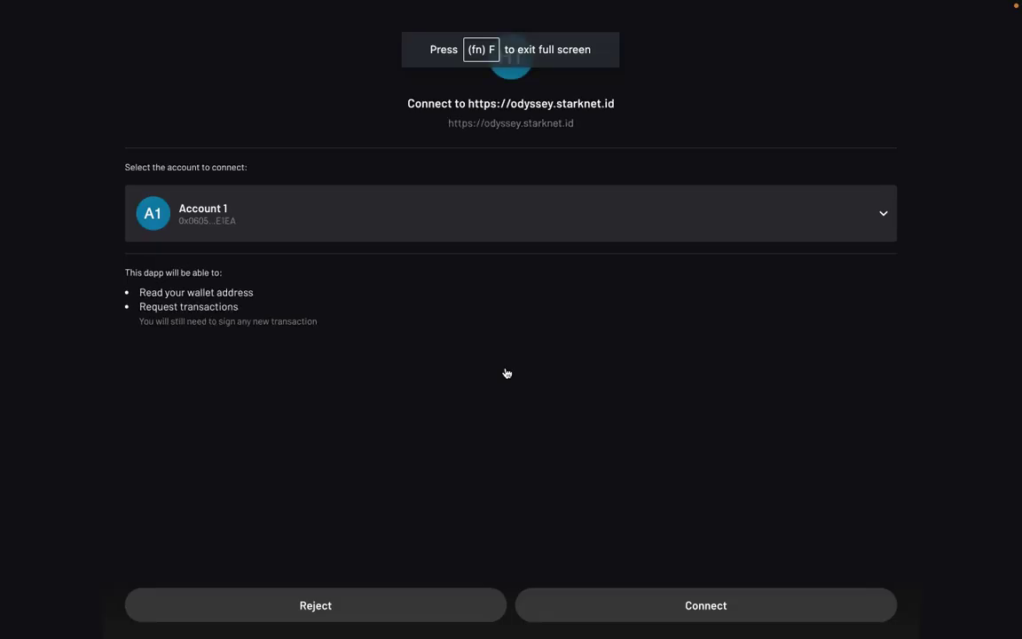
pyautogui.click(722, 621)
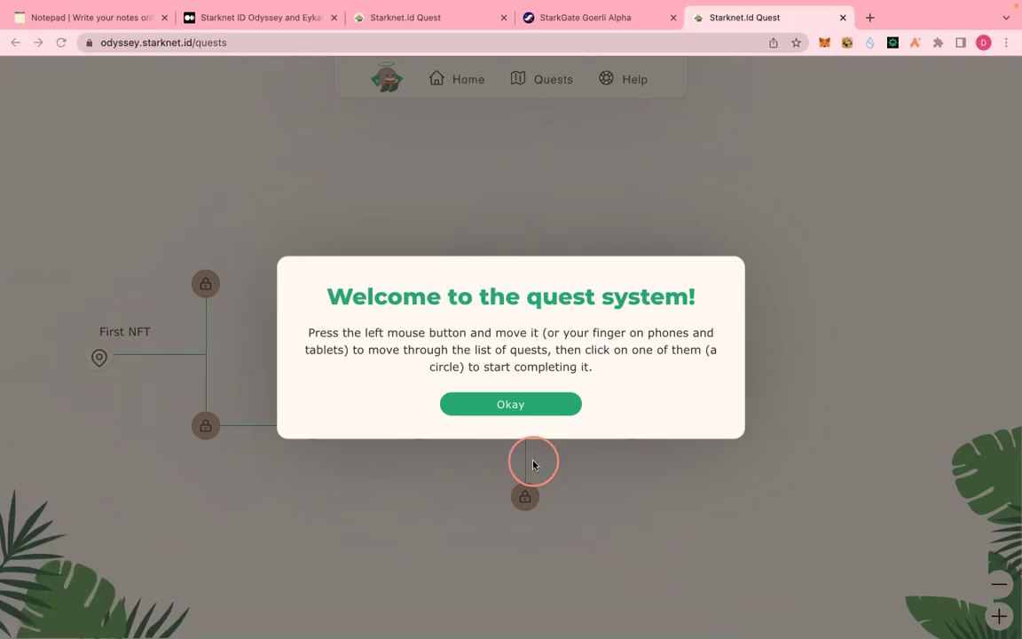
pyautogui.click(502, 406)
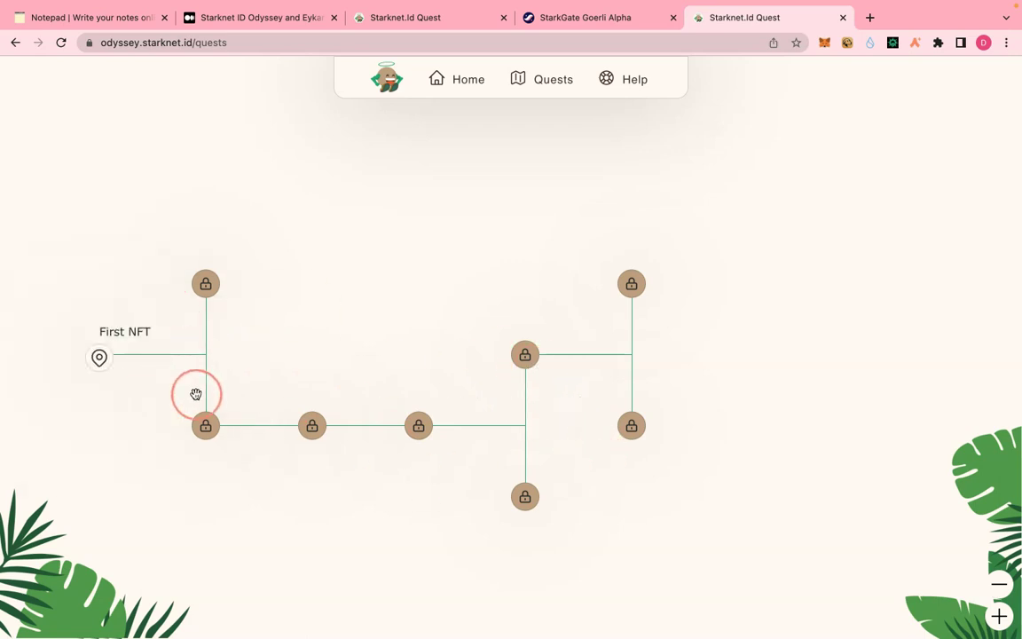
# - Start the First NFT quest, approve its mint in Argent X, and cancel the duplicate request
pyautogui.moveTo(99, 370)
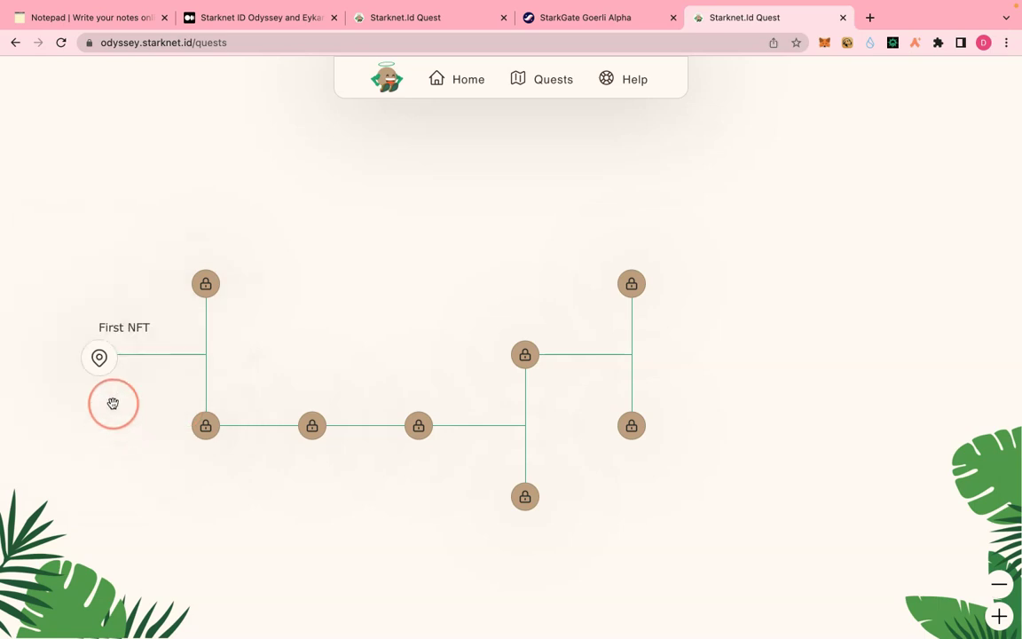
pyautogui.click(99, 413)
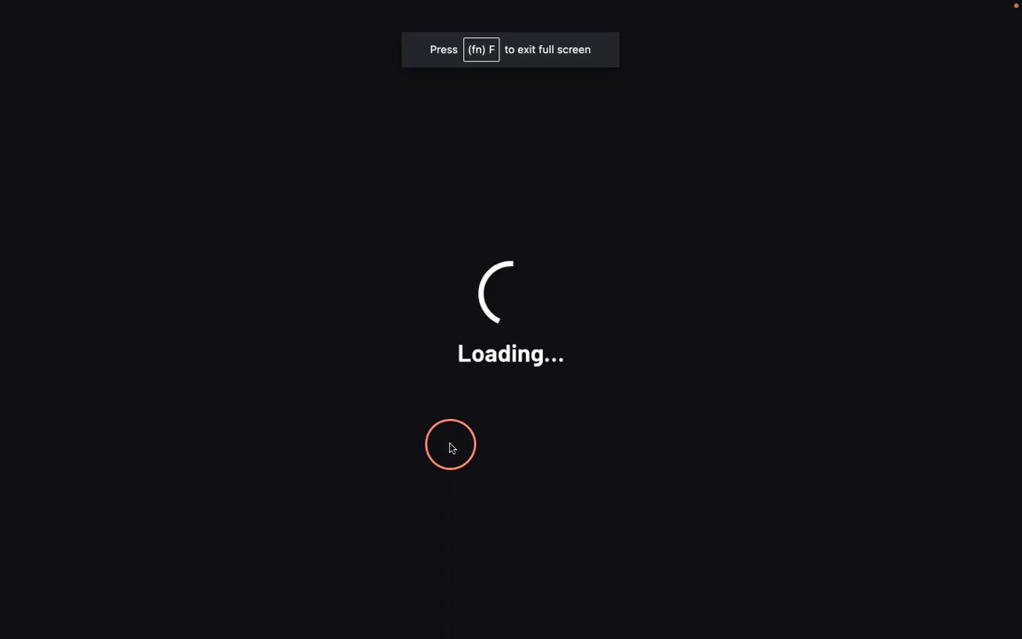
pyautogui.click(696, 611)
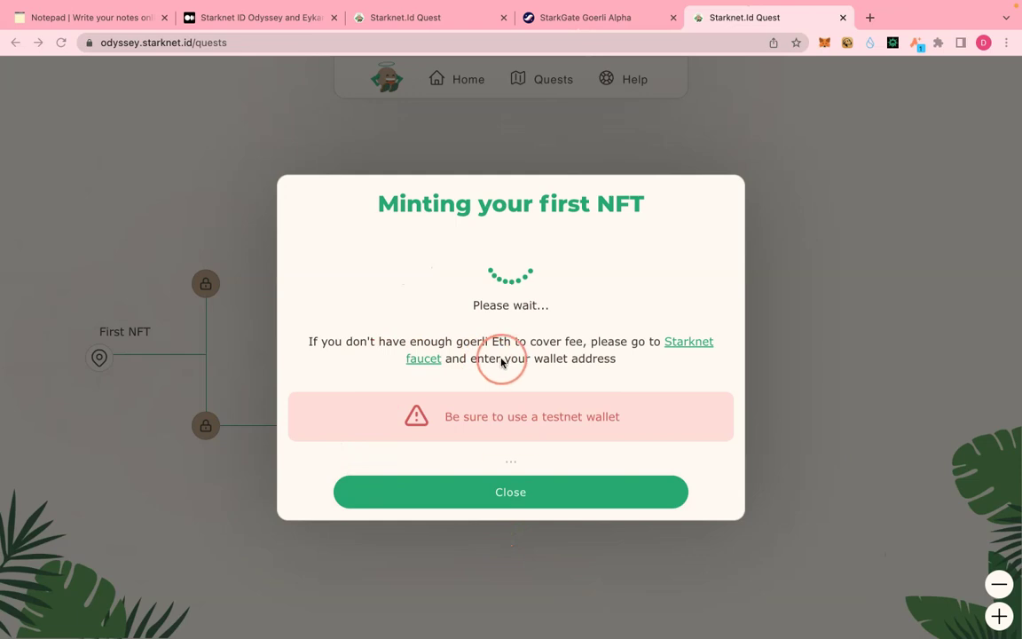
pyautogui.click(504, 505)
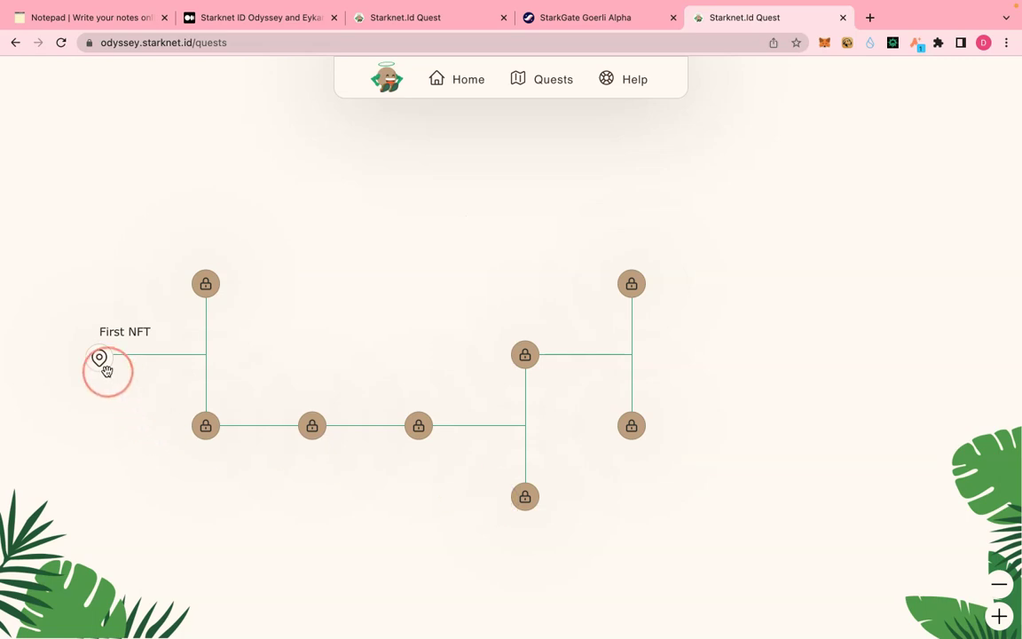
pyautogui.click(100, 359)
pyautogui.click(118, 410)
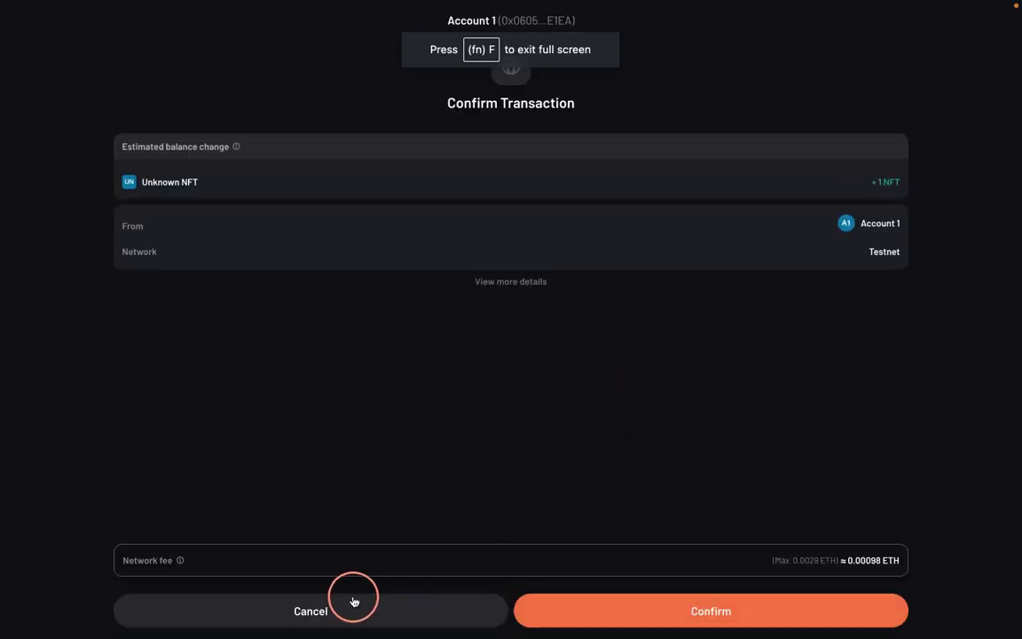
pyautogui.click(321, 612)
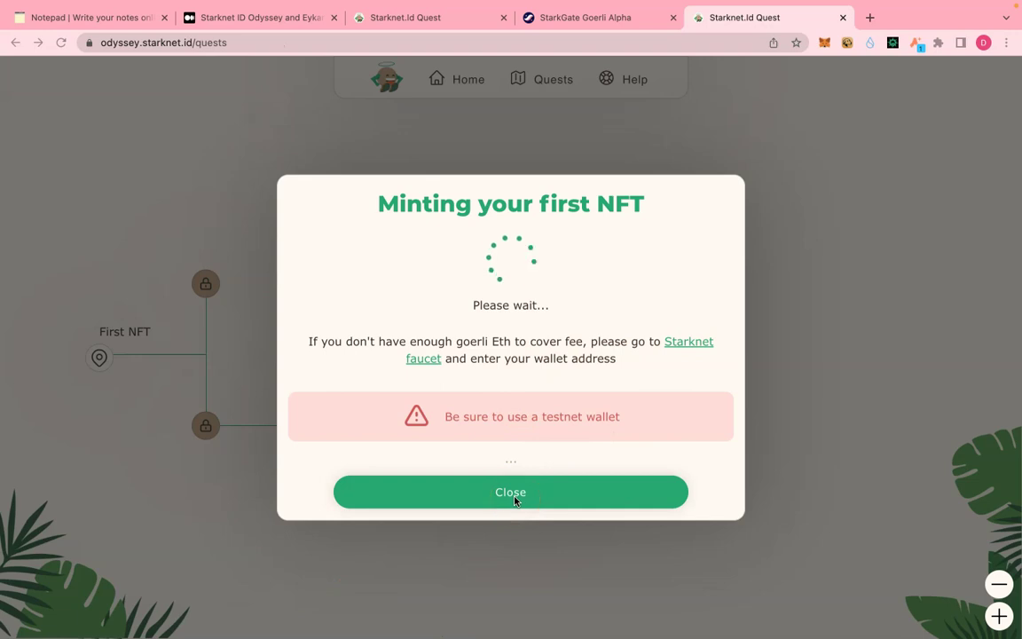
# - Show Argent X's Activity list and view the pending Mint transaction in the explorer
pyautogui.click(917, 50)
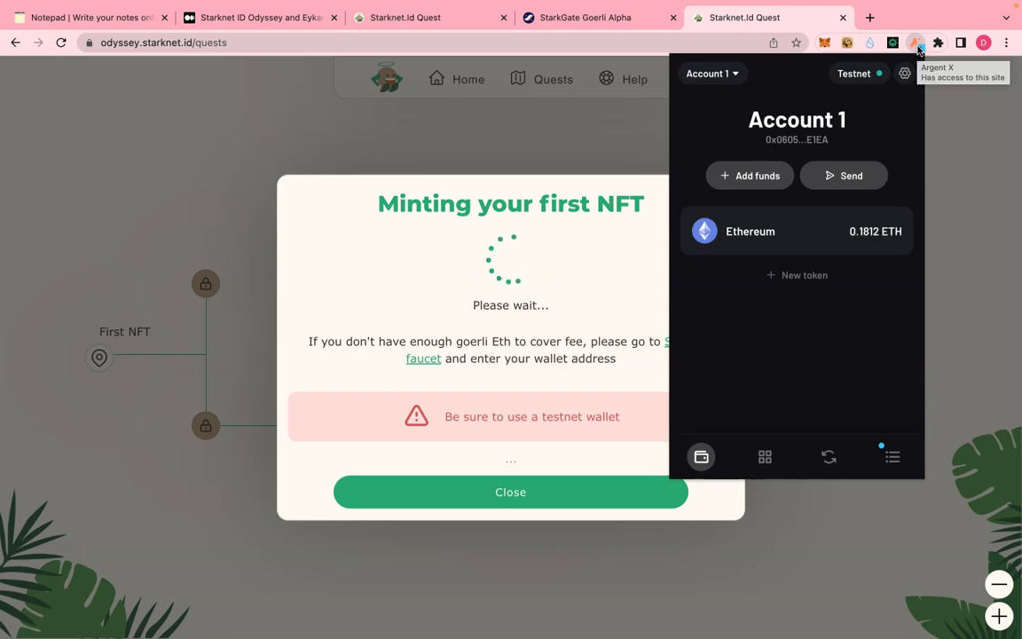
pyautogui.click(893, 459)
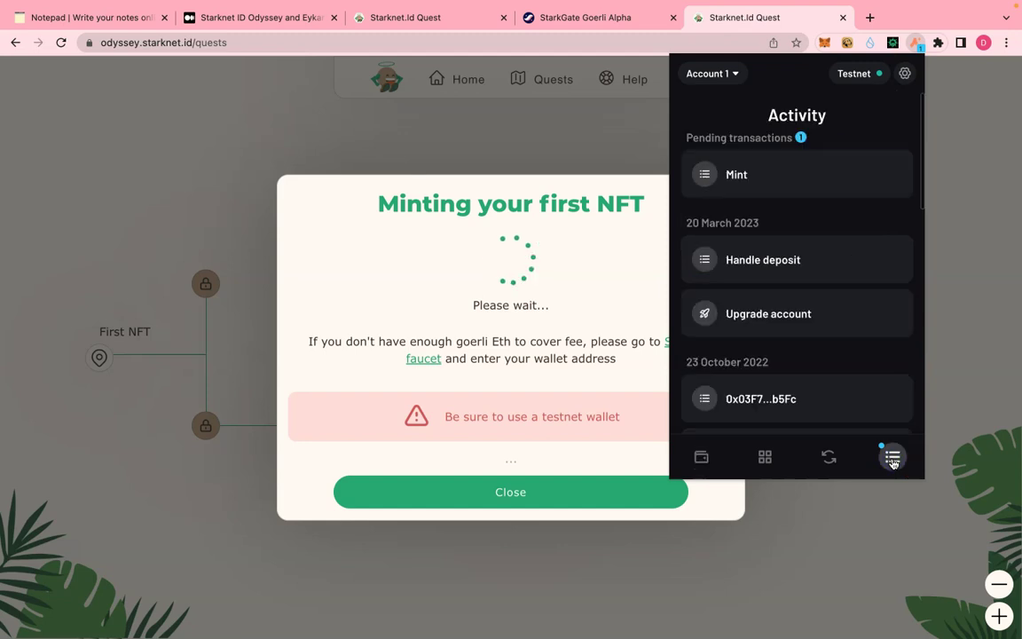
pyautogui.click(736, 175)
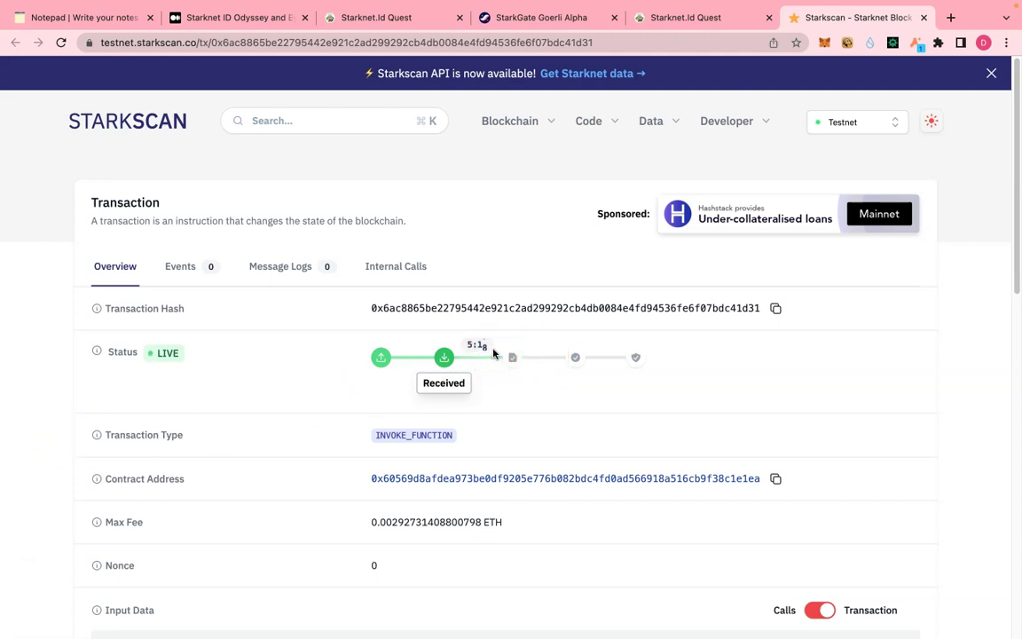
# - Track the mint transaction on Starkscan until it shows Pending, then return to the quests tab
pyautogui.click(40, 510)
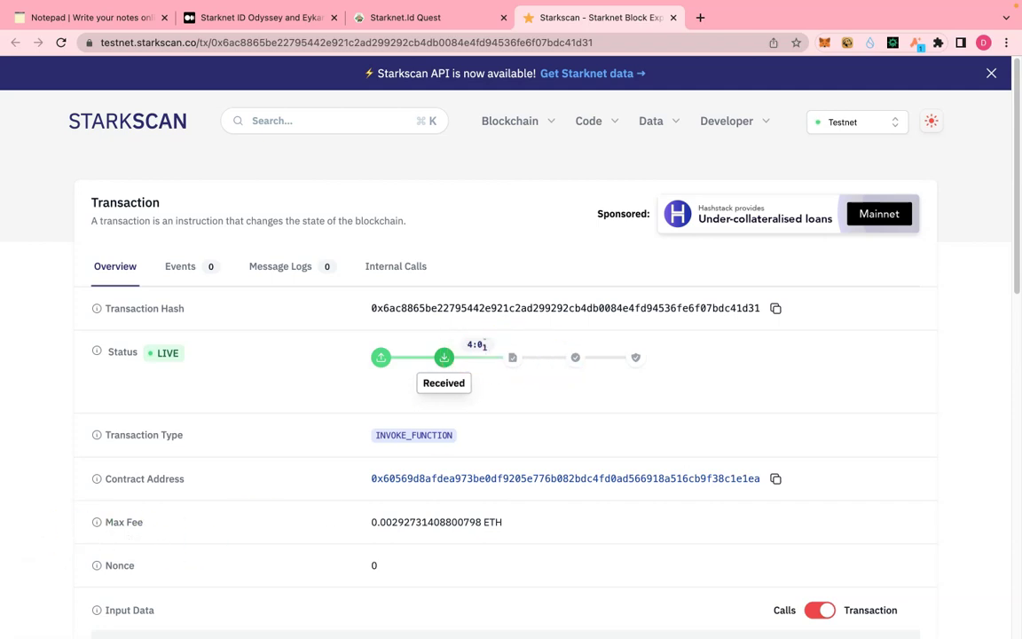
pyautogui.click(510, 381)
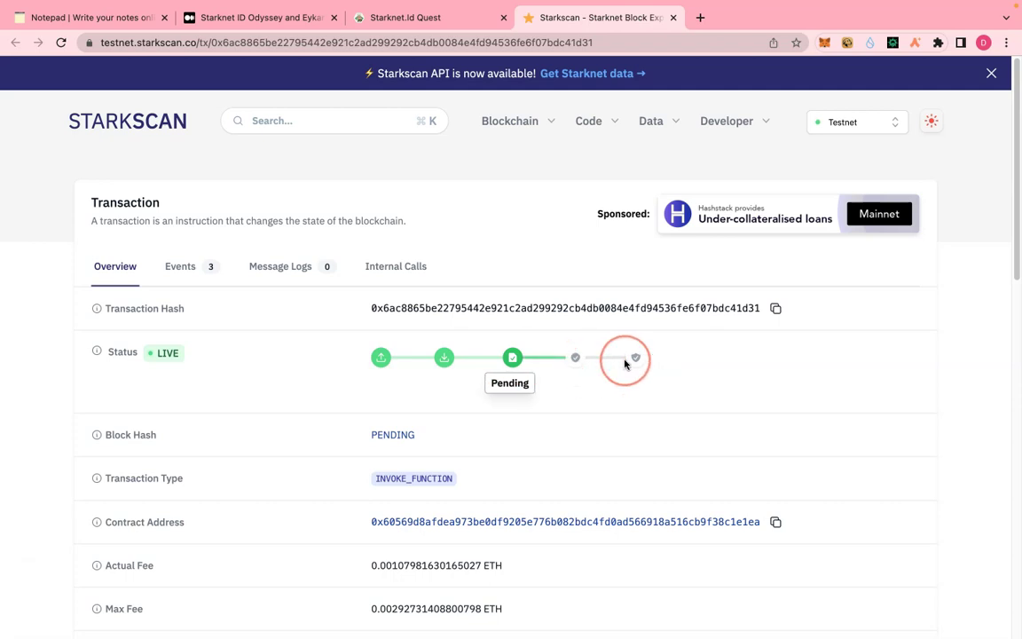
pyautogui.click(399, 25)
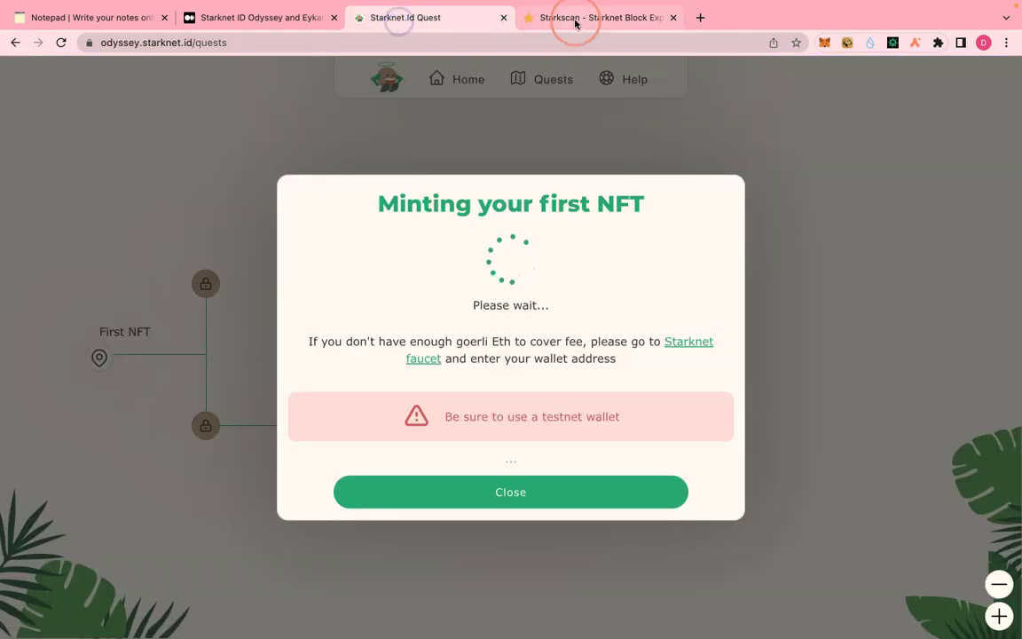
pyautogui.click(575, 21)
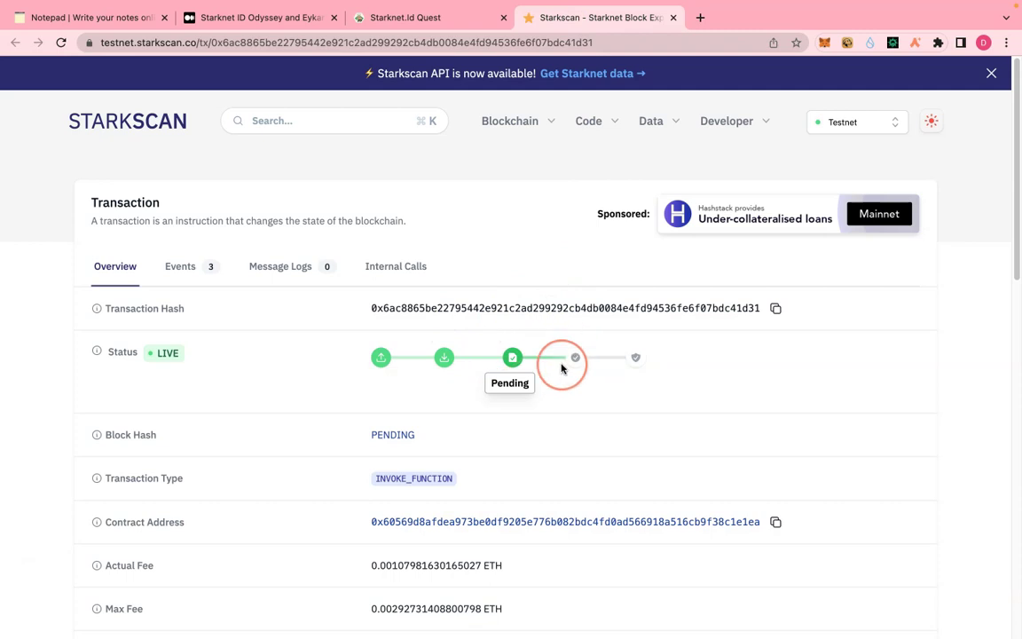
# - Close the minting dialog and reload the Starknet.id Quest page
pyautogui.click(404, 17)
pyautogui.click(523, 488)
pyautogui.click(369, 40)
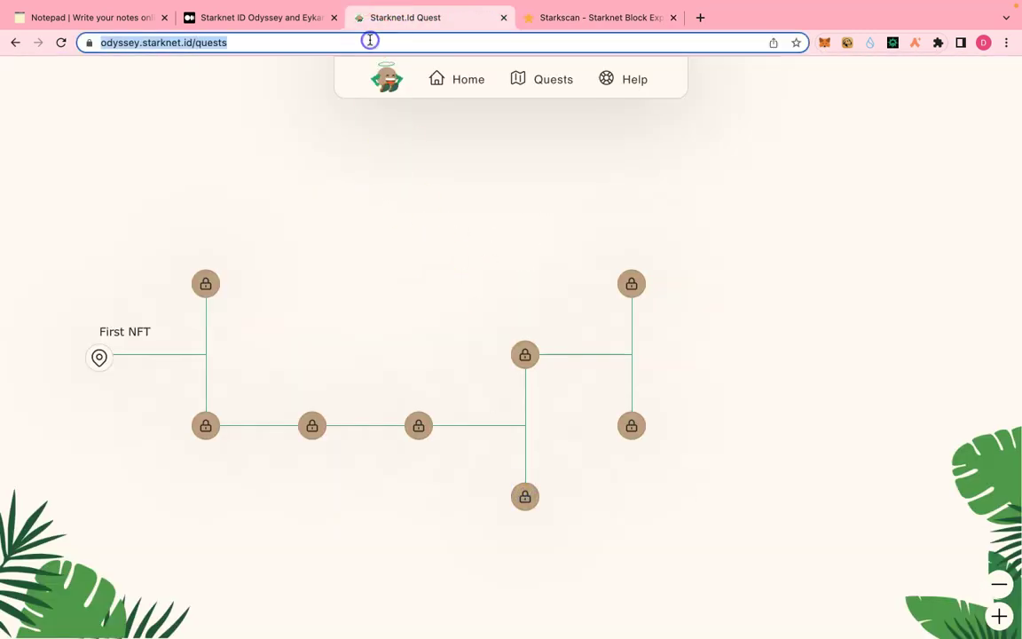
pyautogui.press('Return')
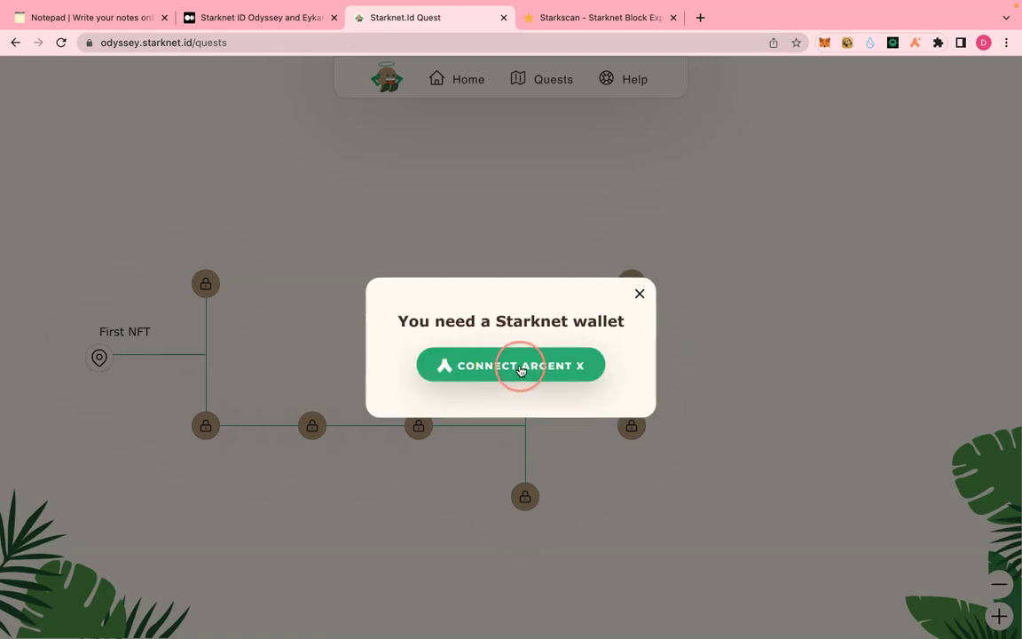
# - Reconnect Argent X, start the Quizz quest and pick 'An all in one Identity Service'
pyautogui.click(522, 366)
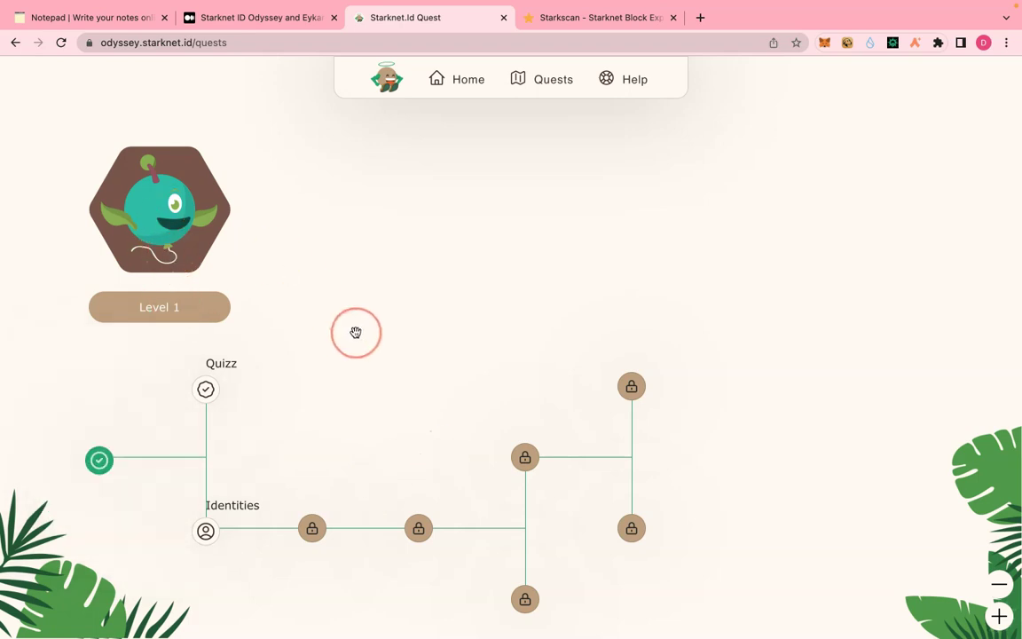
pyautogui.moveTo(201, 403)
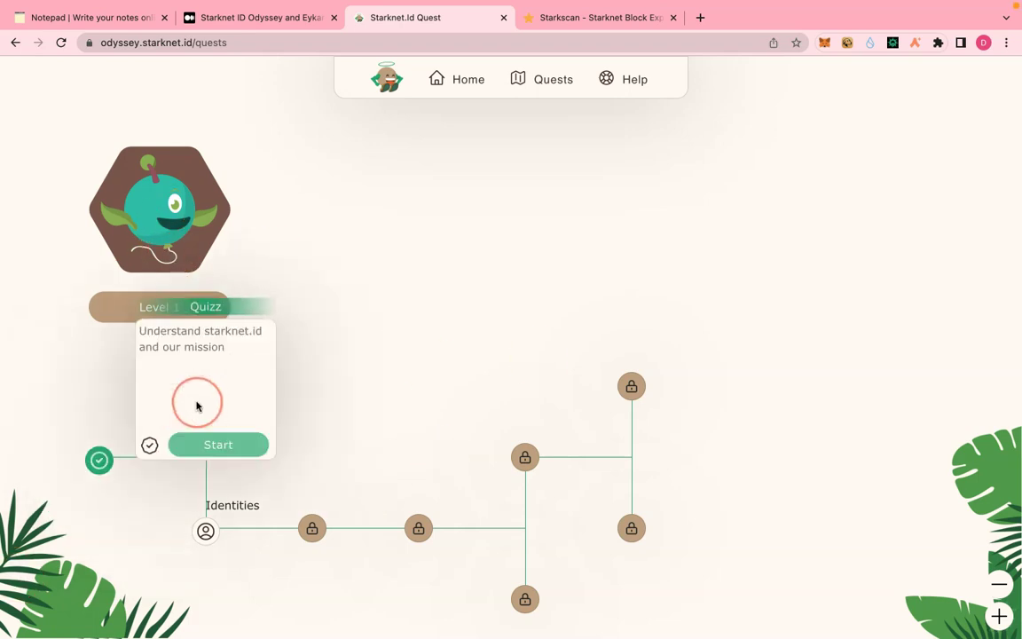
pyautogui.click(209, 445)
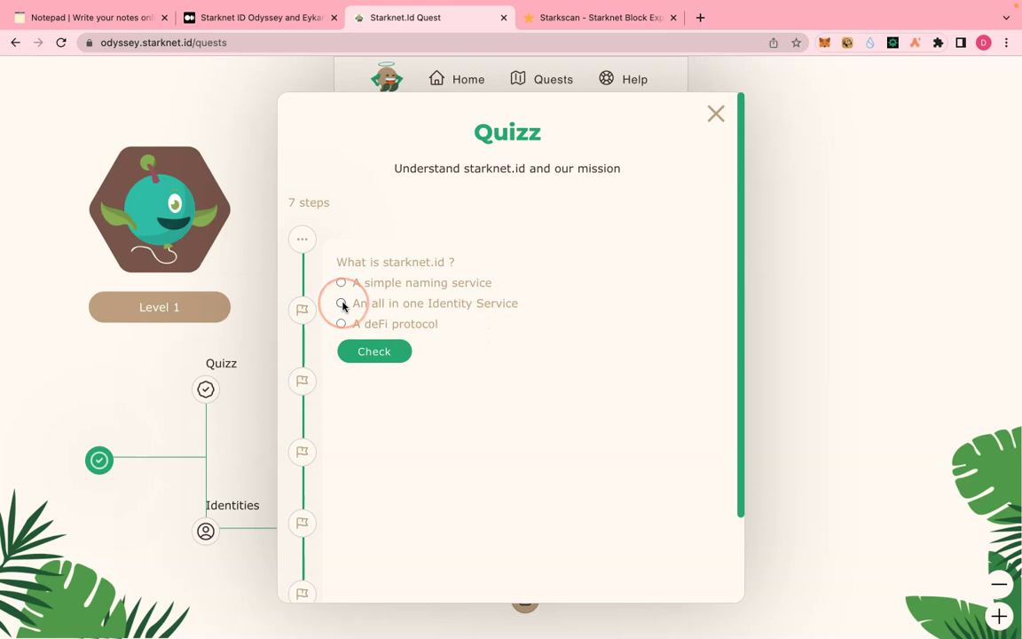
# - Answer the identity-service, social media, unlimited-subdomains (Yes) and main-domain Quizz questions
pyautogui.click(372, 349)
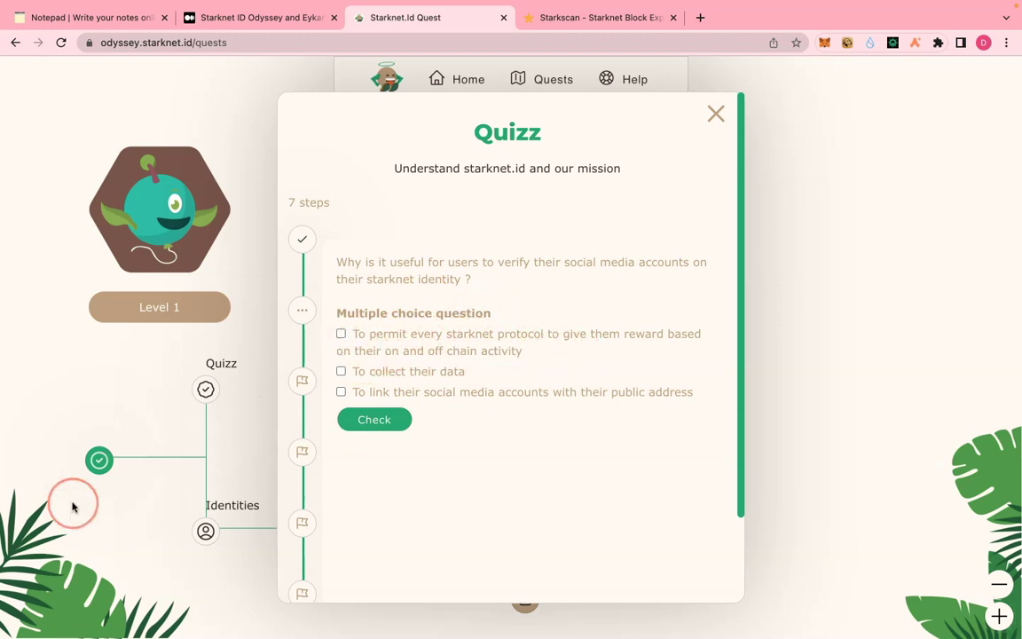
pyautogui.click(383, 423)
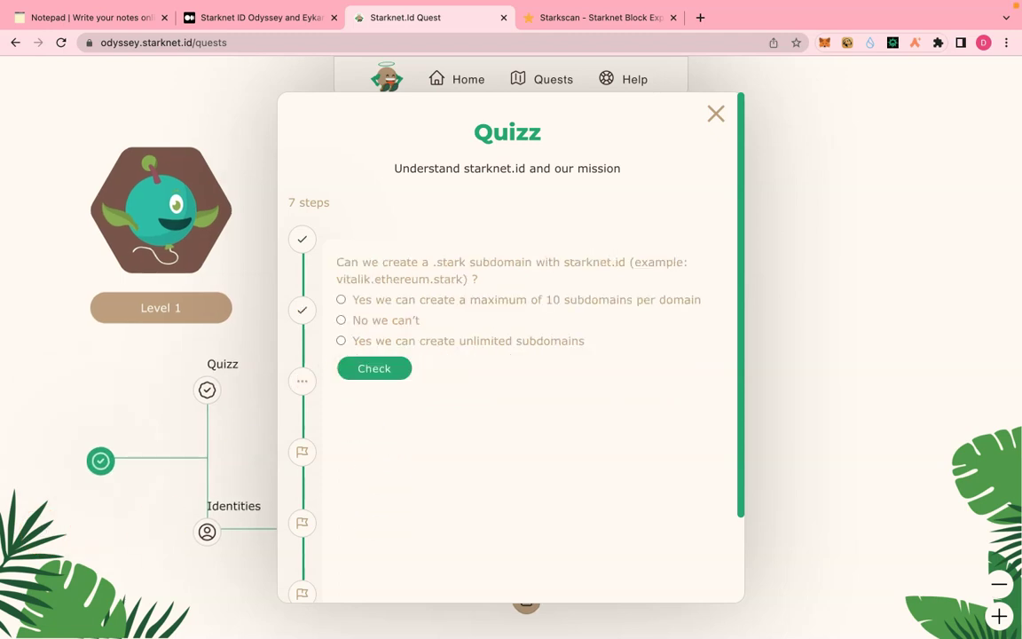
pyautogui.click(420, 342)
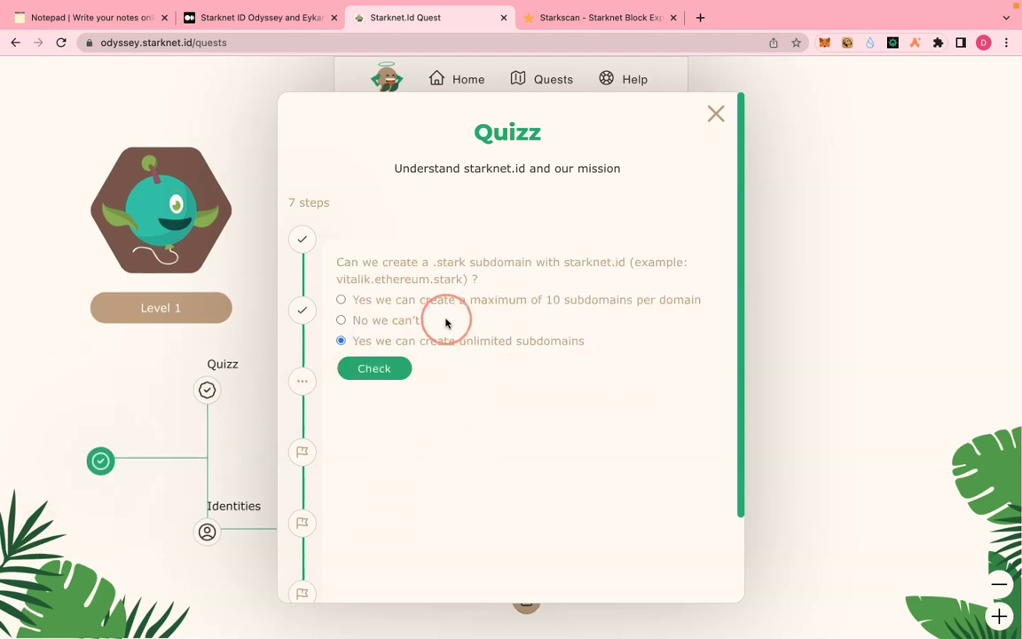
pyautogui.click(373, 369)
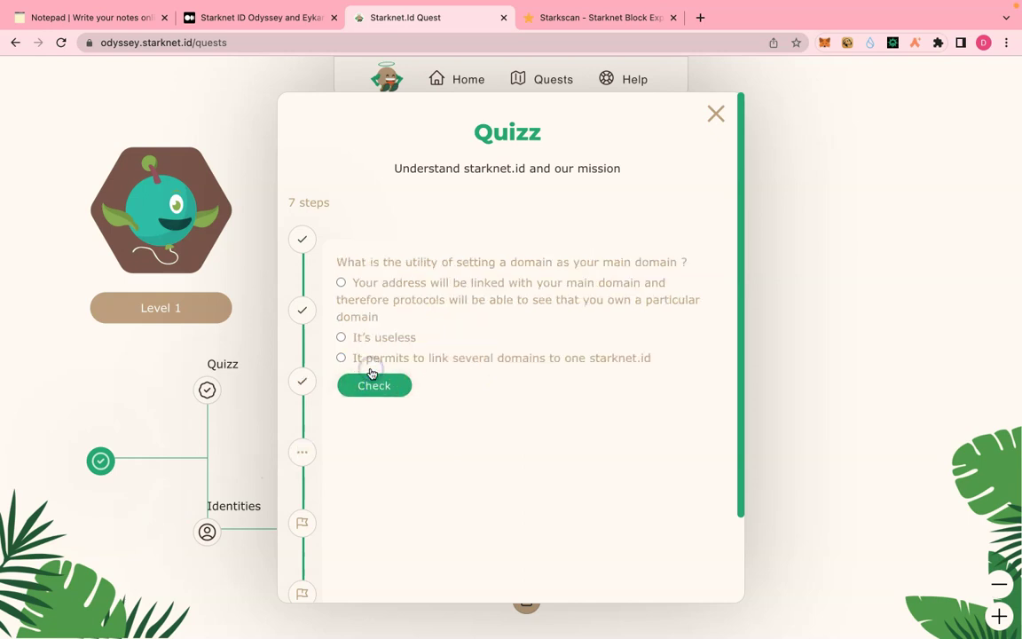
pyautogui.click(342, 283)
pyautogui.click(373, 385)
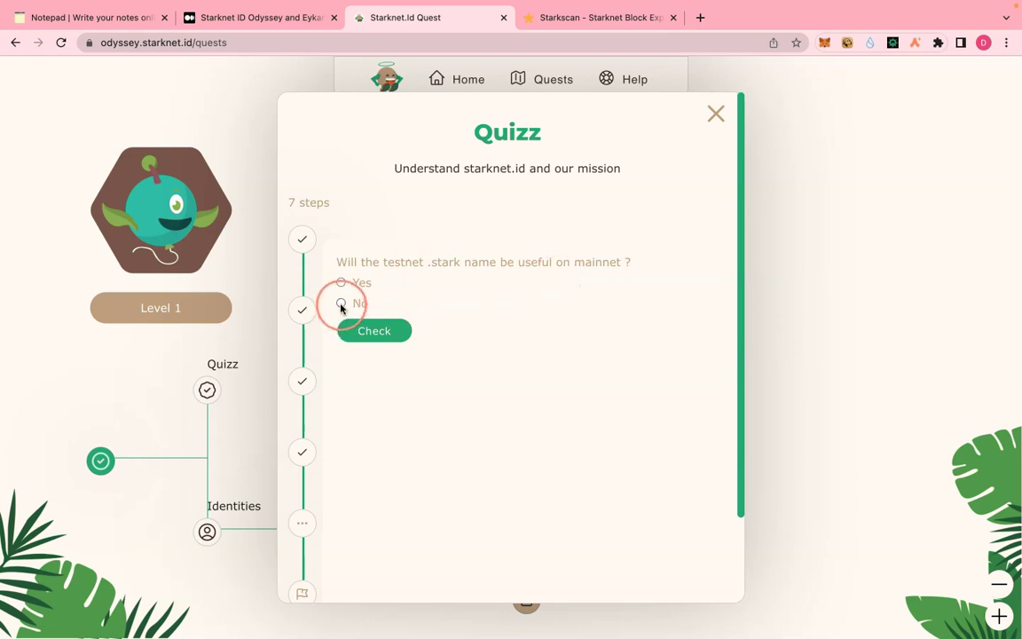
# - Answer the testnet-name and several-domains (No) questions, then validate the Quizz on-chain
pyautogui.click(370, 331)
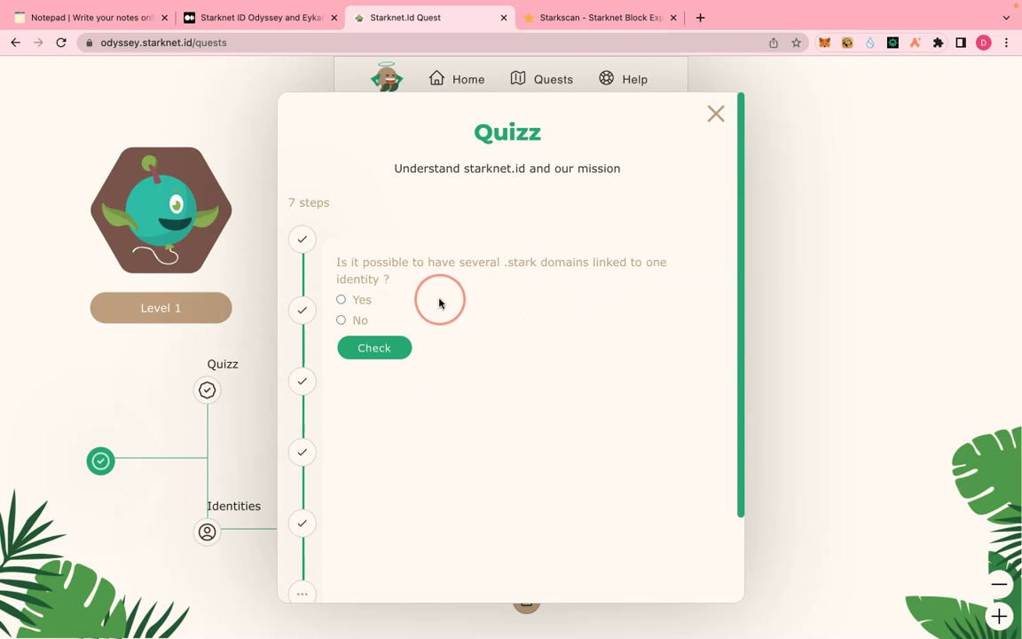
pyautogui.click(340, 321)
pyautogui.click(370, 352)
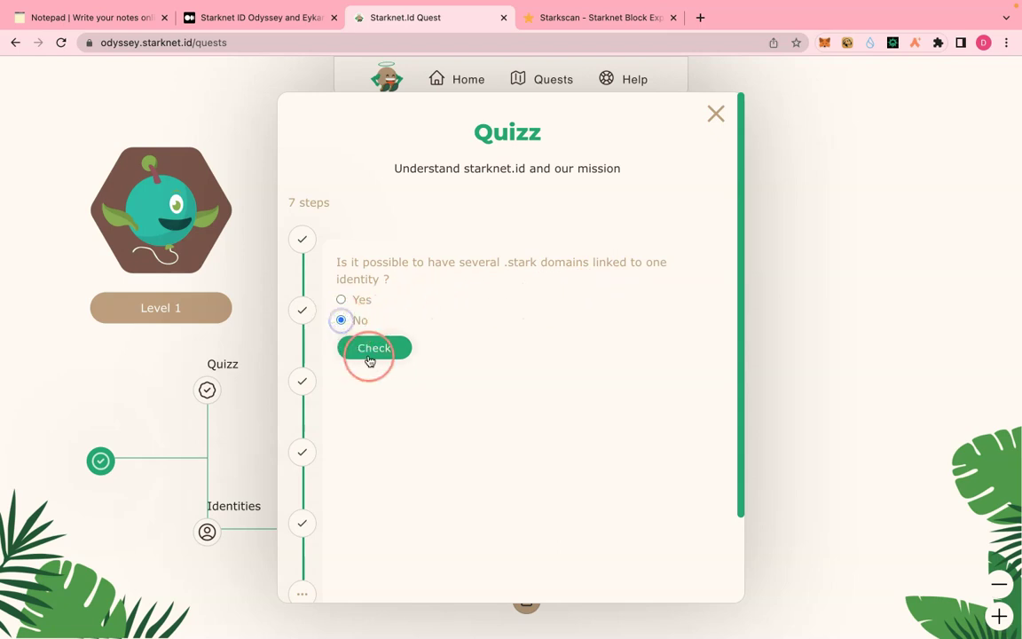
pyautogui.click(377, 302)
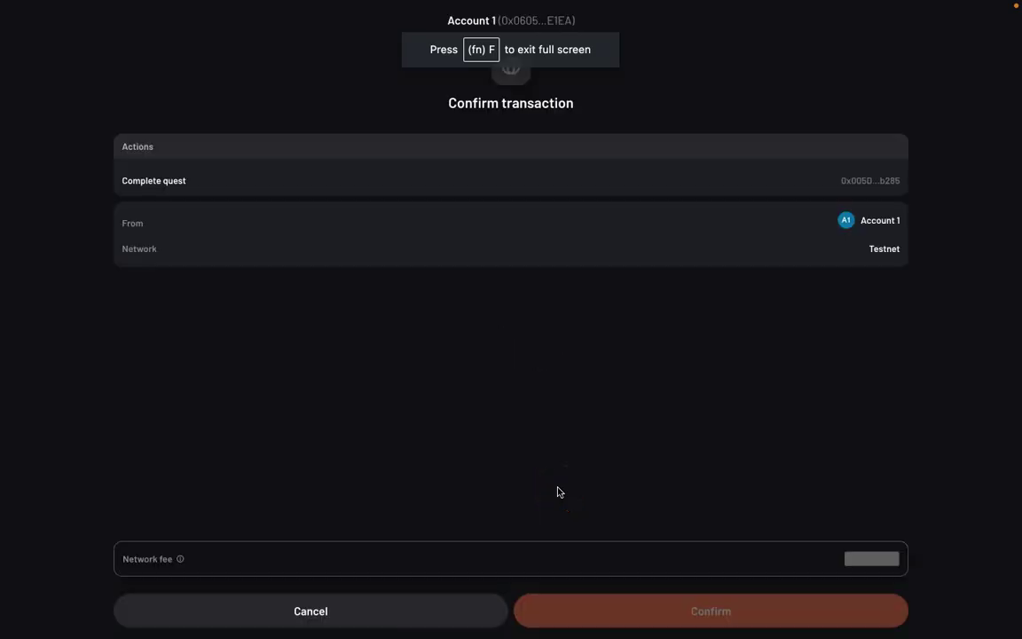
# - Confirm the Complete quest transaction in Argent X and open it in Voyager
pyautogui.click(684, 611)
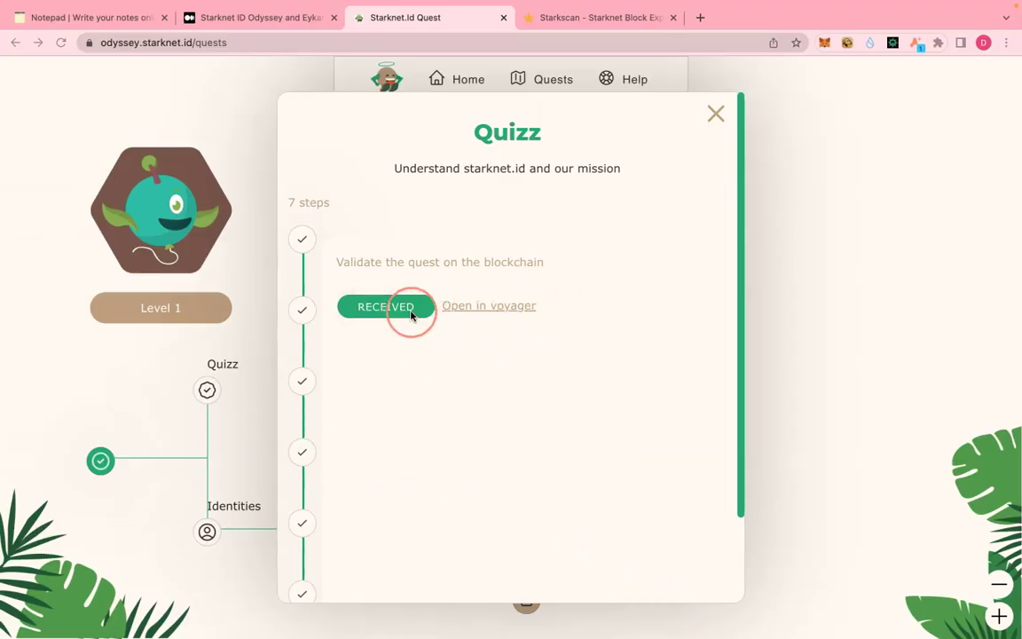
pyautogui.click(483, 307)
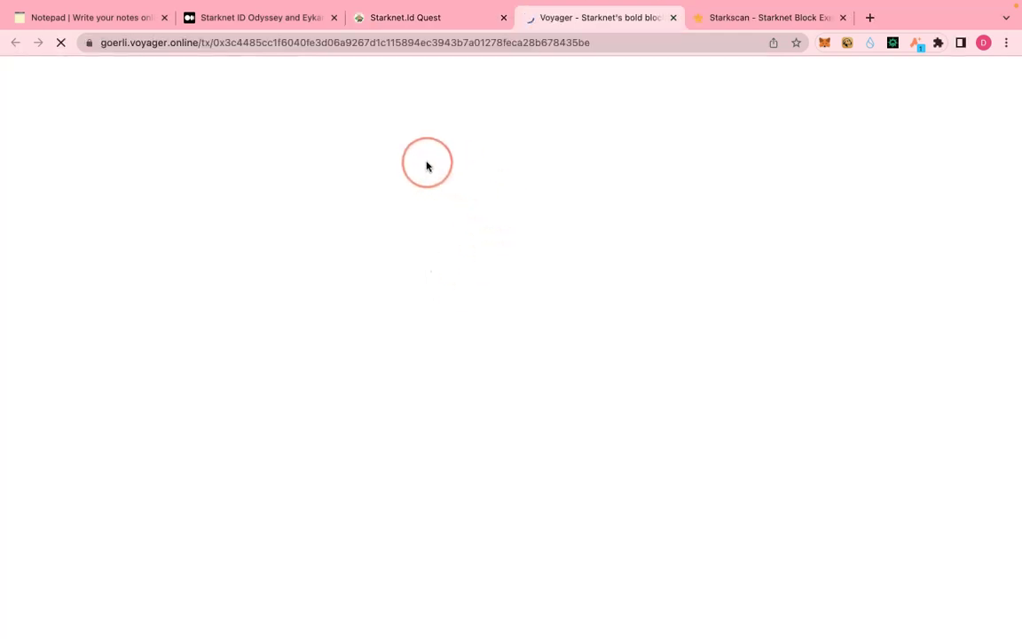
# - Verify the INVOKE quest transaction reads Received in Voyager, then return to Starknet.id Quest
pyautogui.moveTo(483, 228)
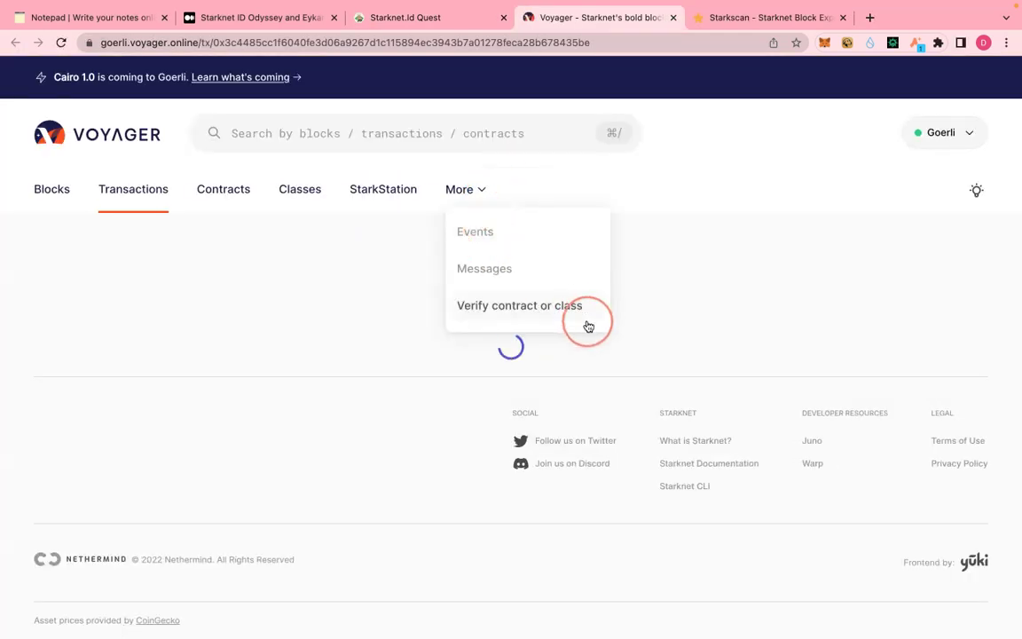
pyautogui.scroll(-1, 347, 413)
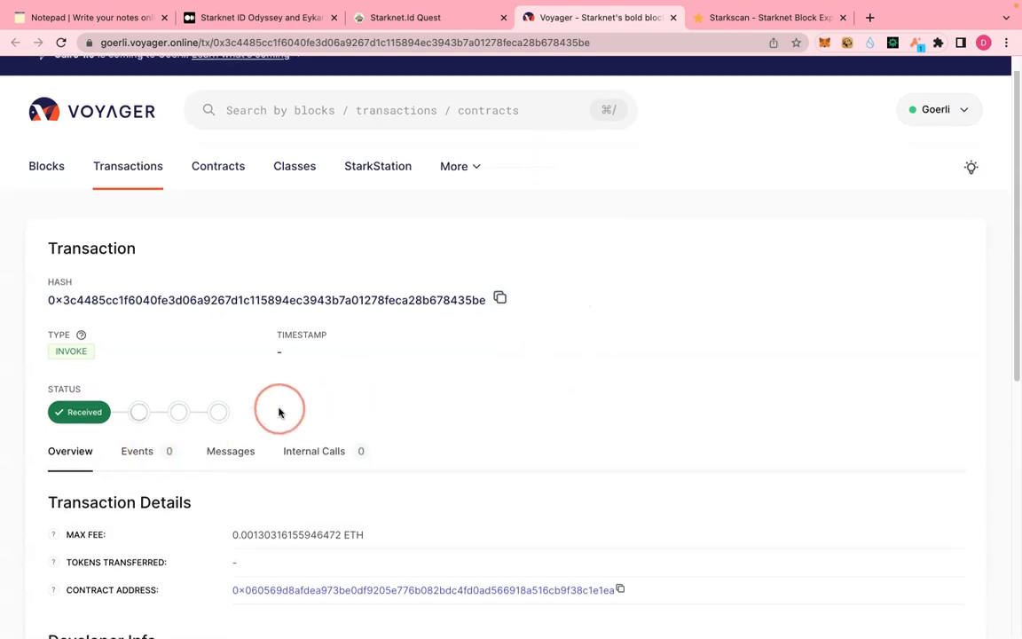
pyautogui.moveTo(53, 533)
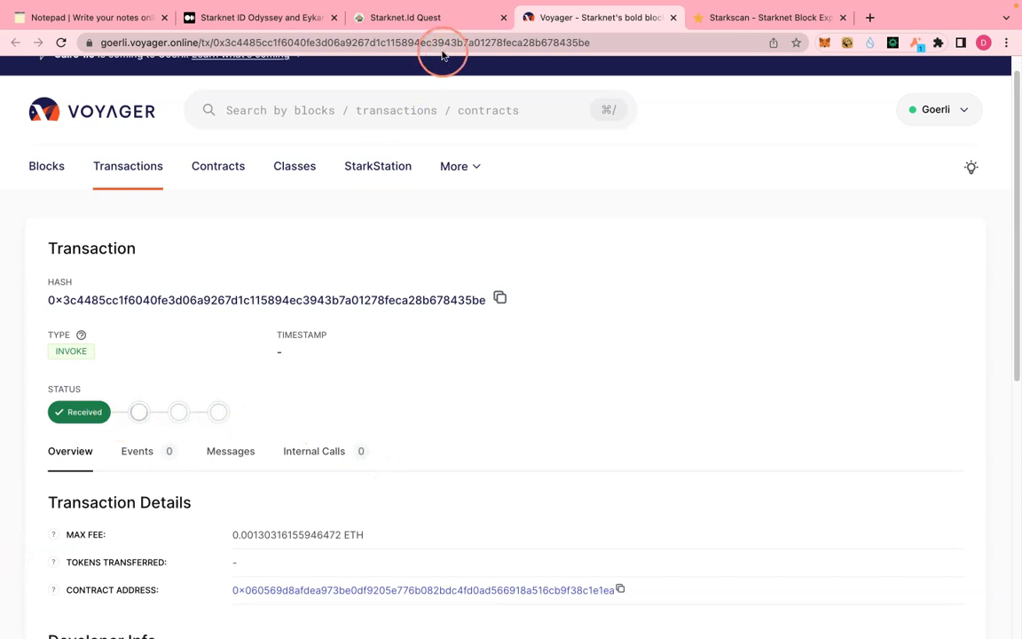
pyautogui.click(425, 19)
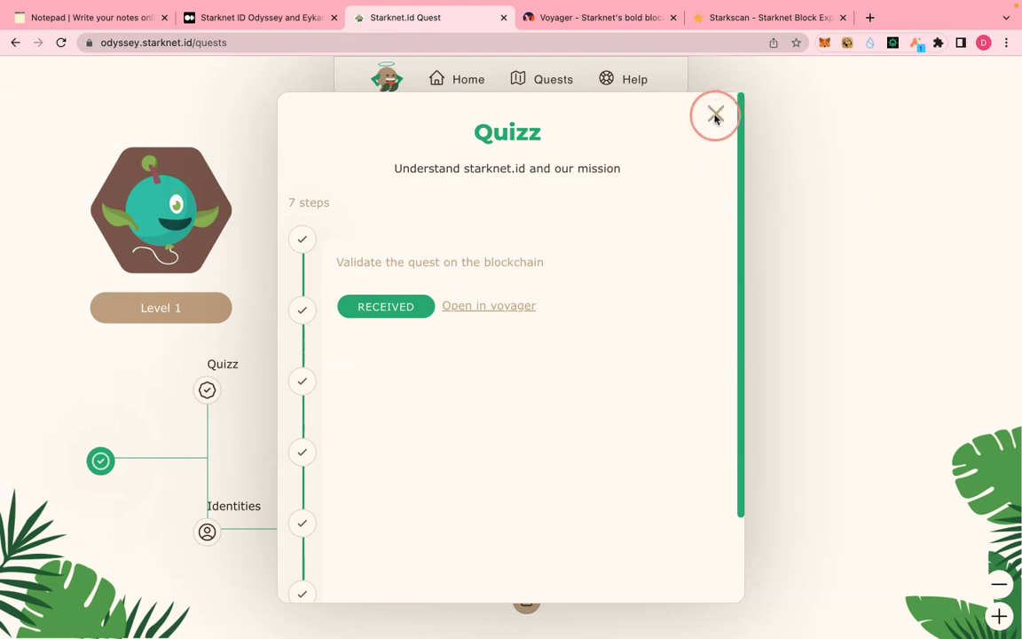
# - Close the completed Quizz, now at Level 2, and start the Identities quest
pyautogui.click(714, 115)
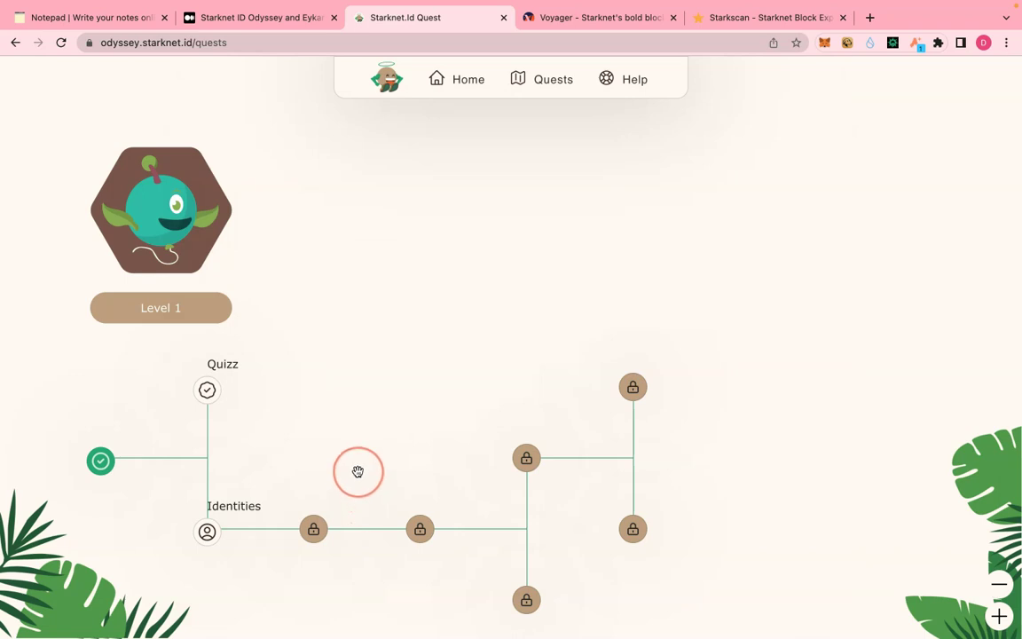
pyautogui.click(213, 396)
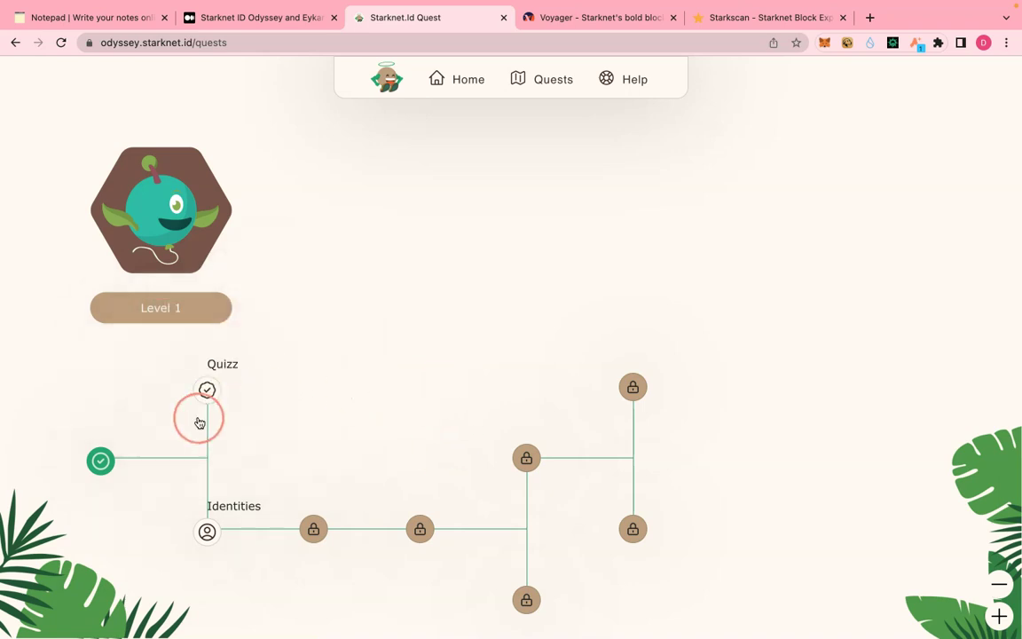
pyautogui.moveTo(210, 539)
pyautogui.moveTo(212, 393)
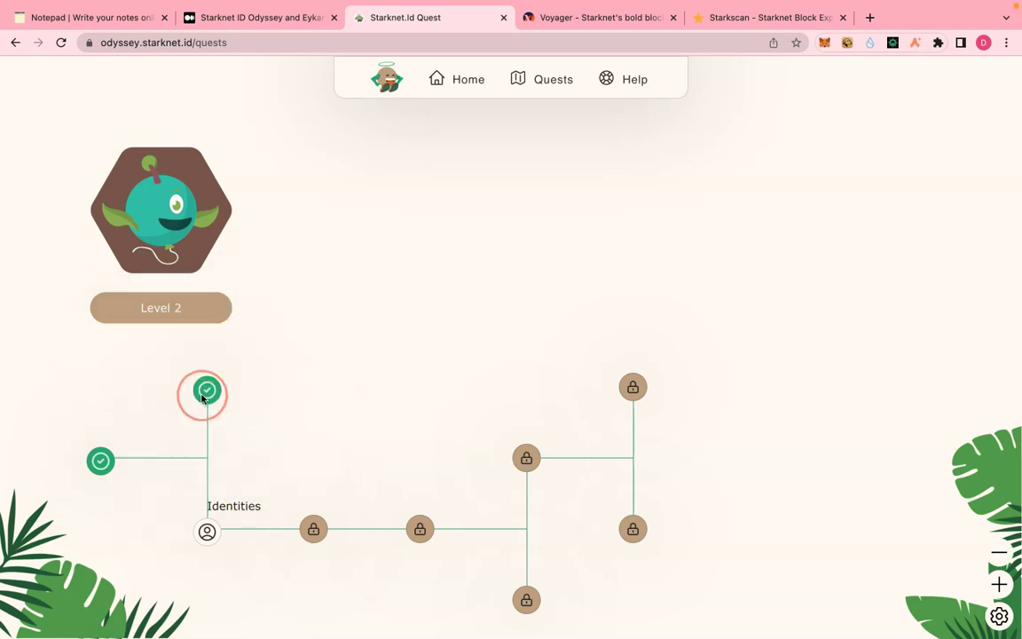
pyautogui.click(213, 587)
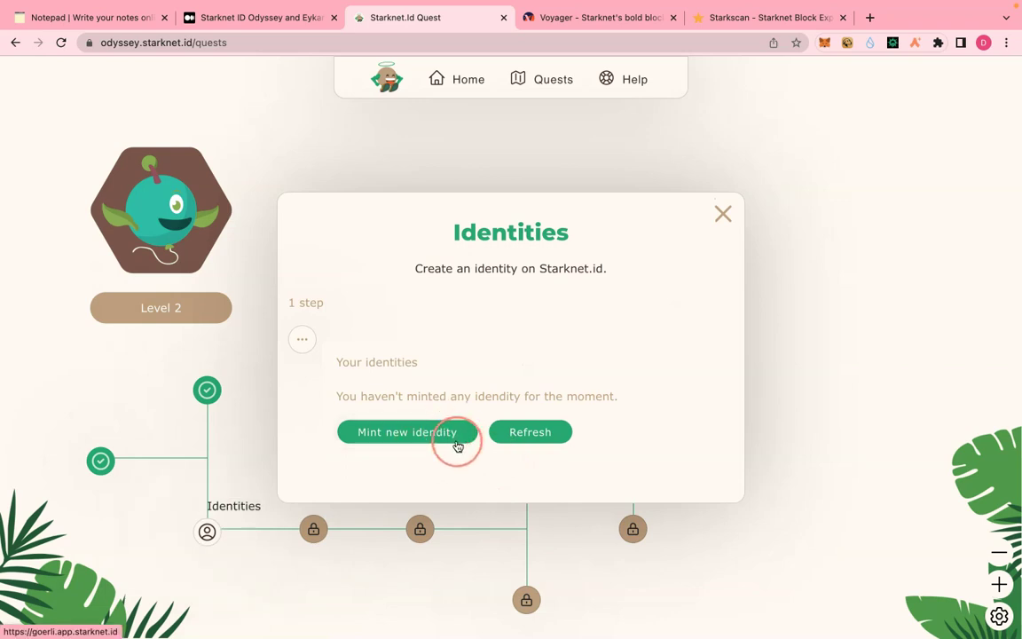
# - Connect Argent X on Starknet.id's mint page and enter cryptopinnacle as the username
pyautogui.click(395, 434)
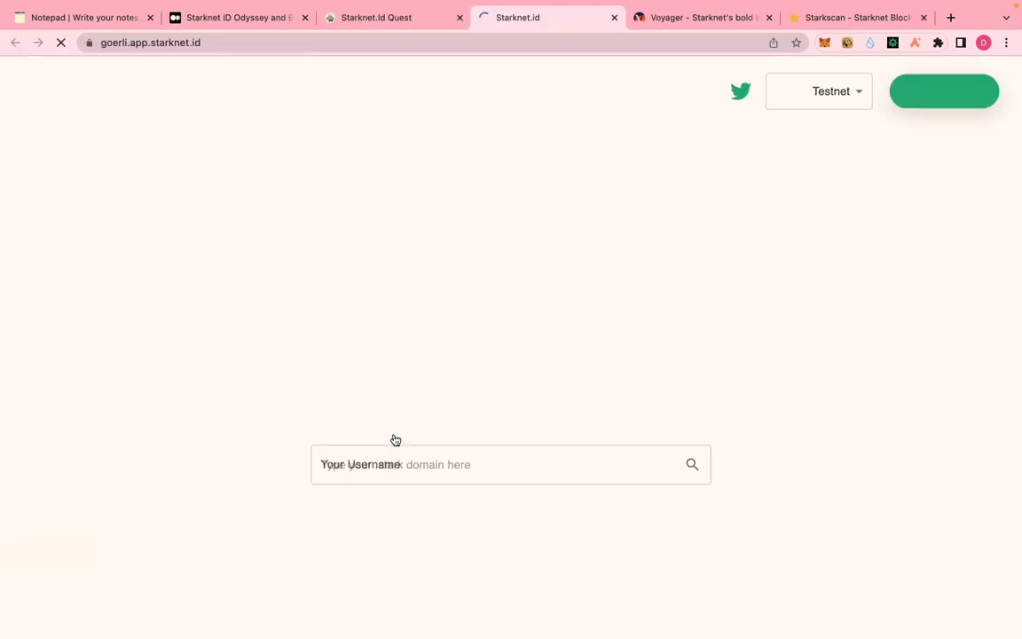
pyautogui.click(550, 364)
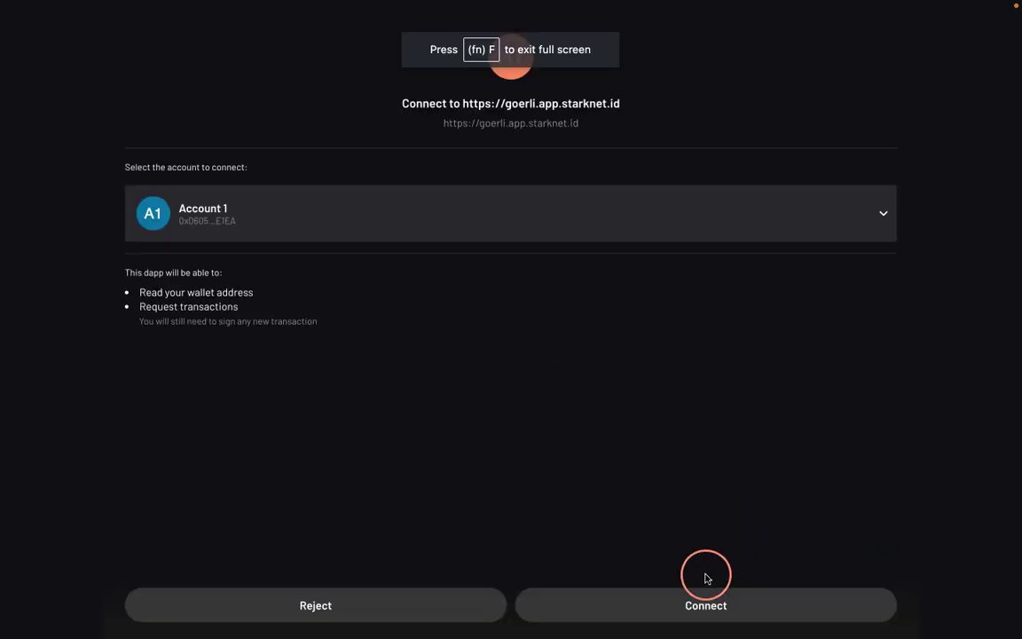
pyautogui.click(669, 612)
pyautogui.click(443, 475)
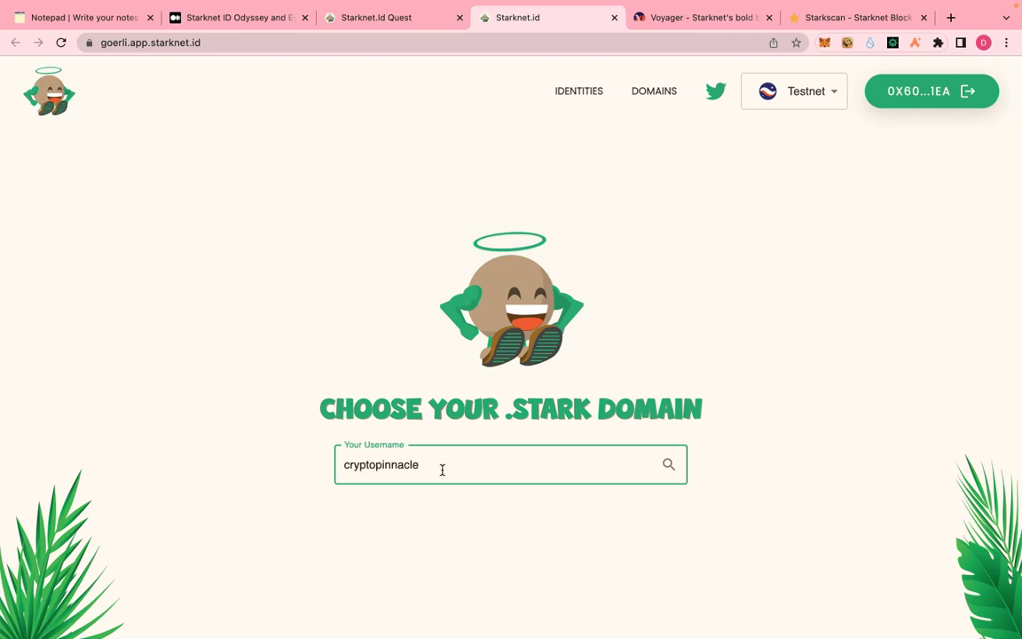
# - Search cryptopinnacle, set 2 years at 0.018 ETH, and register it from L2 via Argent X
pyautogui.press('Return')
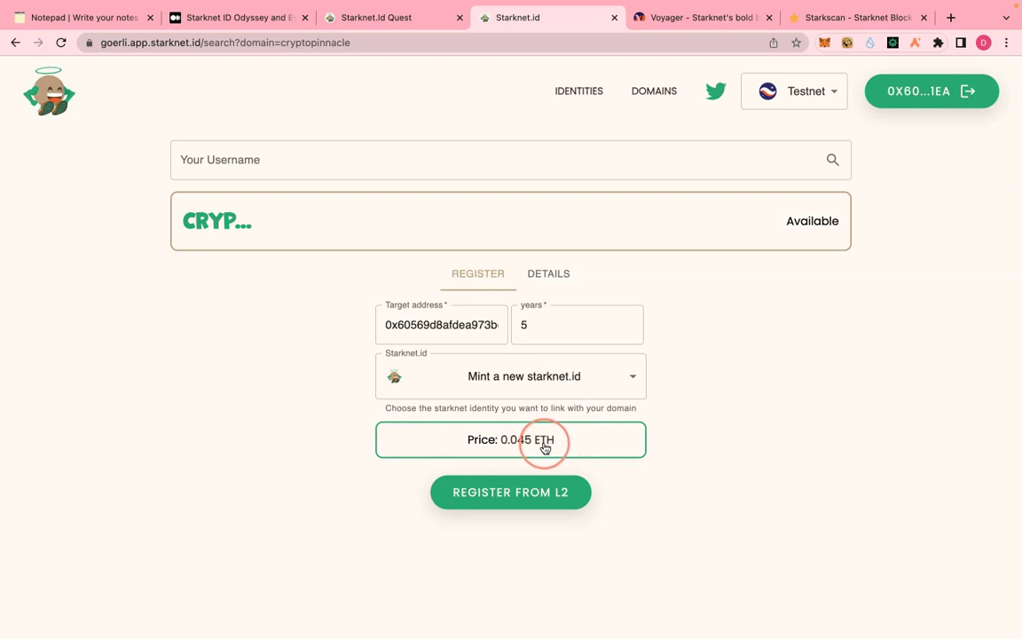
pyautogui.click(627, 331)
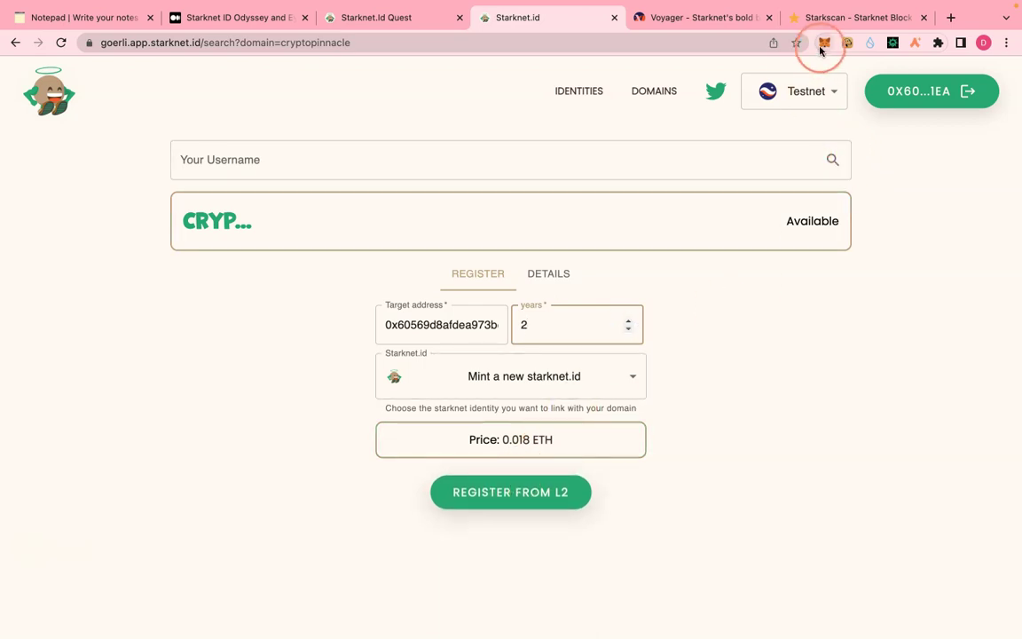
pyautogui.click(521, 490)
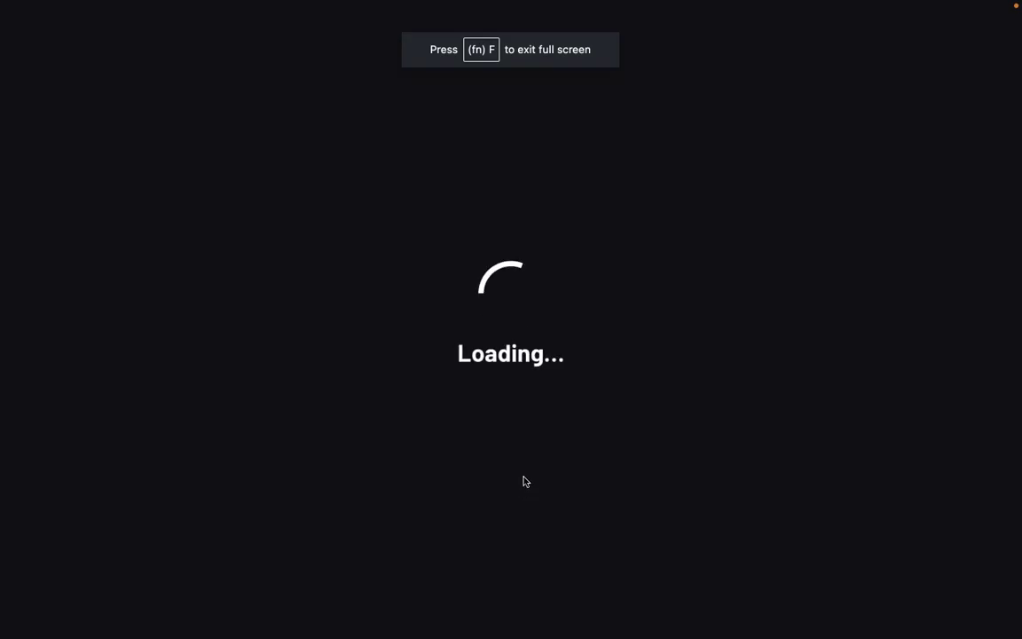
pyautogui.click(531, 460)
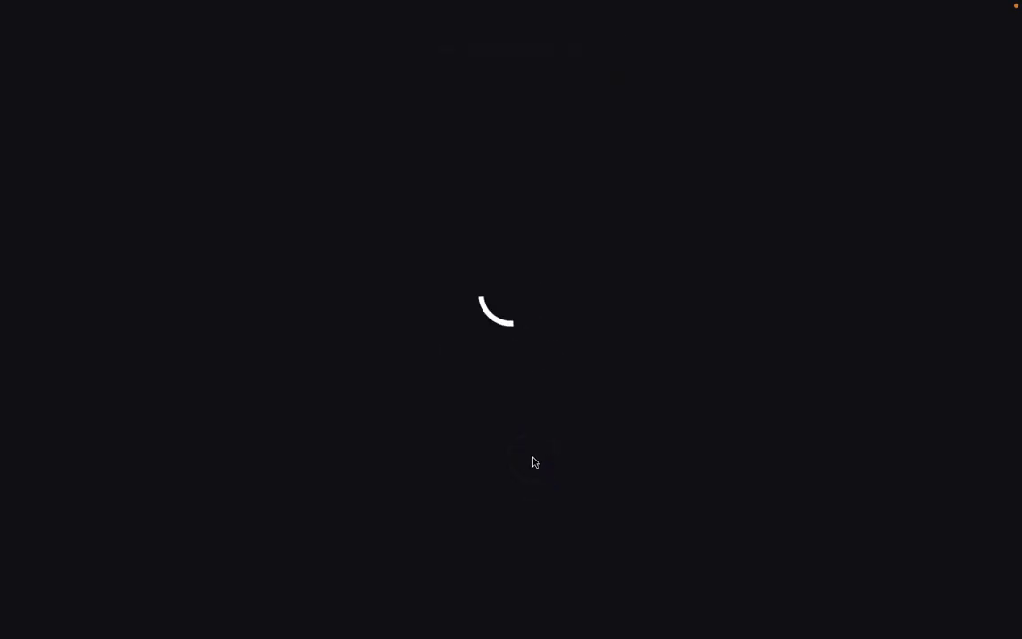
pyautogui.click(700, 612)
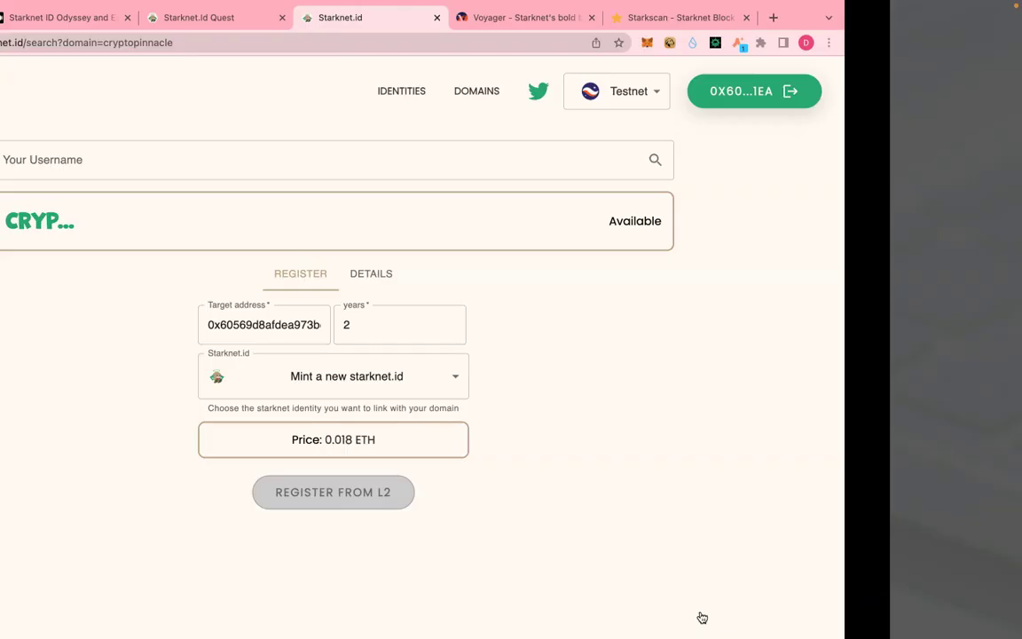
pyautogui.click(176, 626)
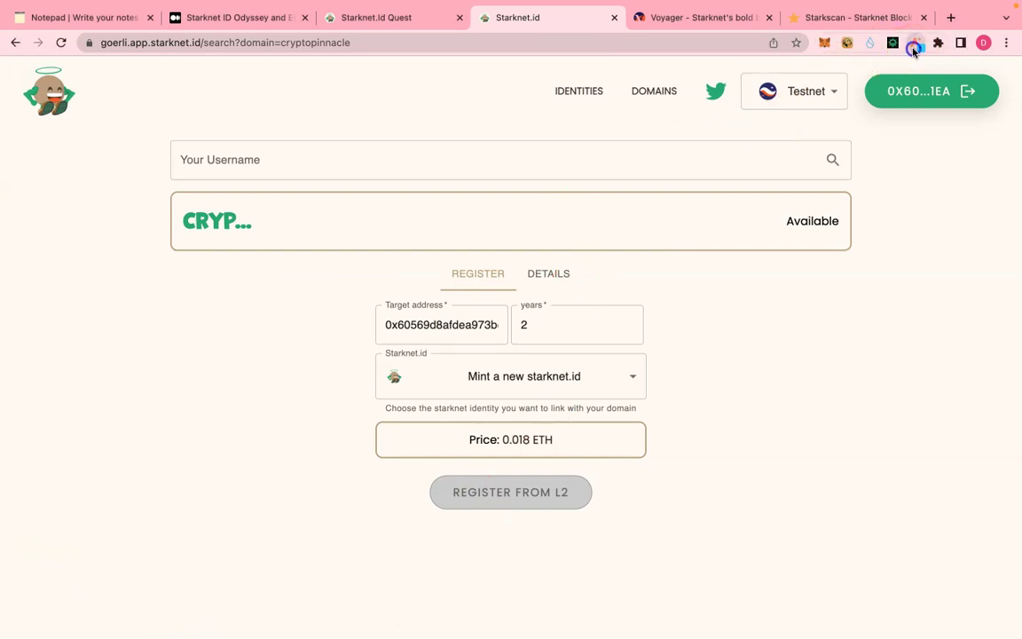
# - Open the pending registration from Argent X Activity on Starkscan
pyautogui.click(914, 51)
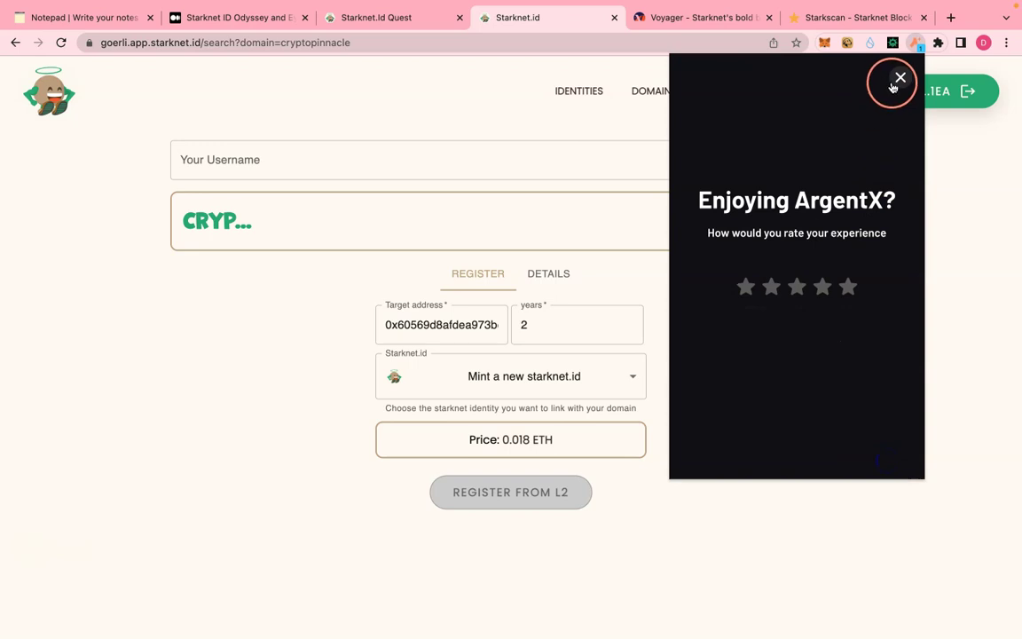
pyautogui.click(896, 103)
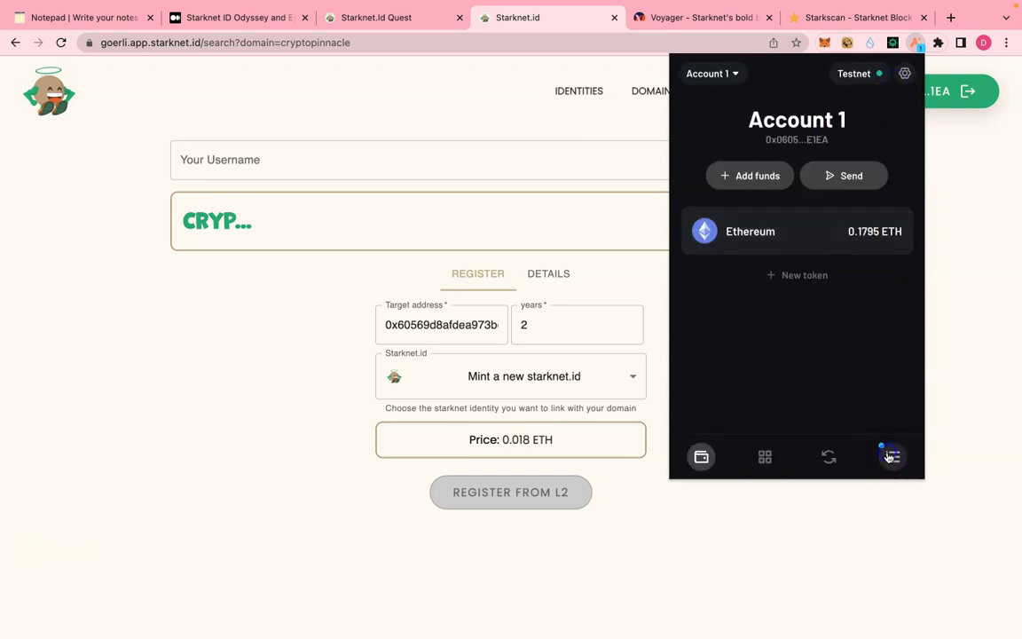
pyautogui.click(889, 457)
pyautogui.click(805, 177)
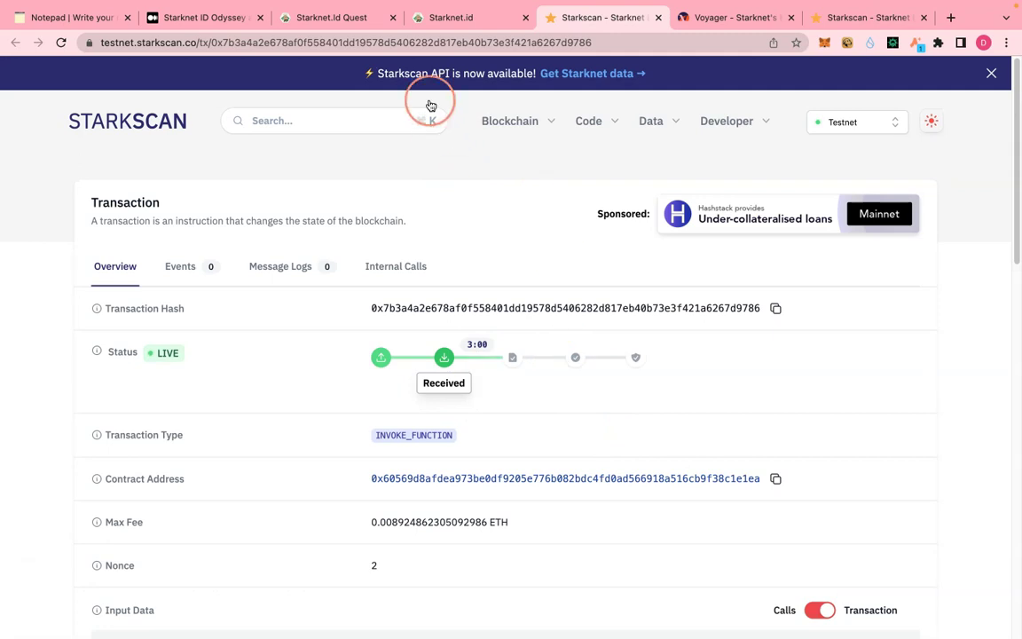
# - Close the Starknet.id domain tab and go back to the Identities quest
pyautogui.click(467, 16)
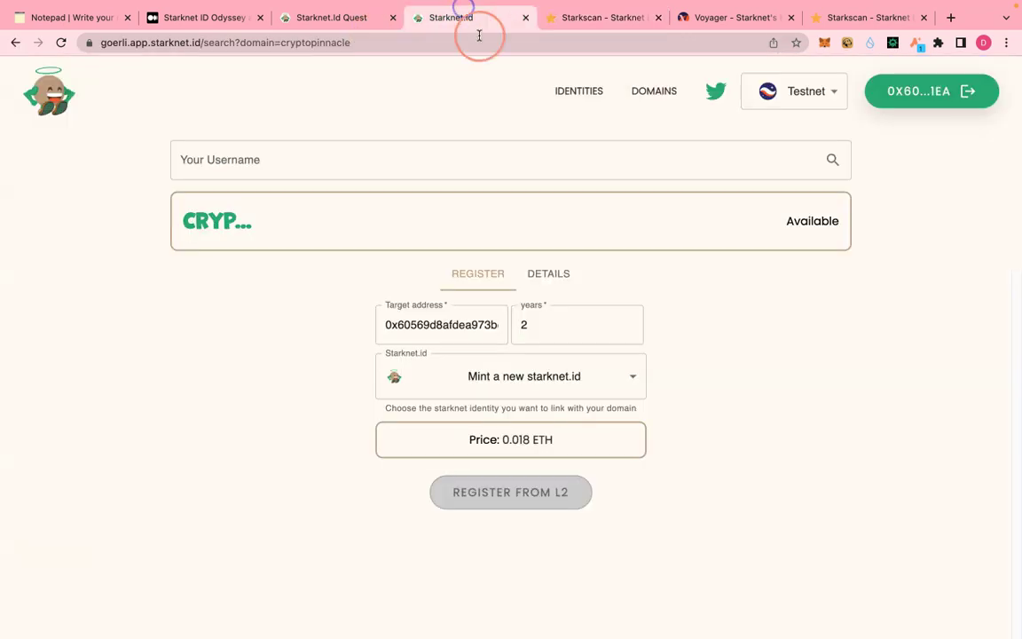
pyautogui.click(524, 19)
pyautogui.click(336, 20)
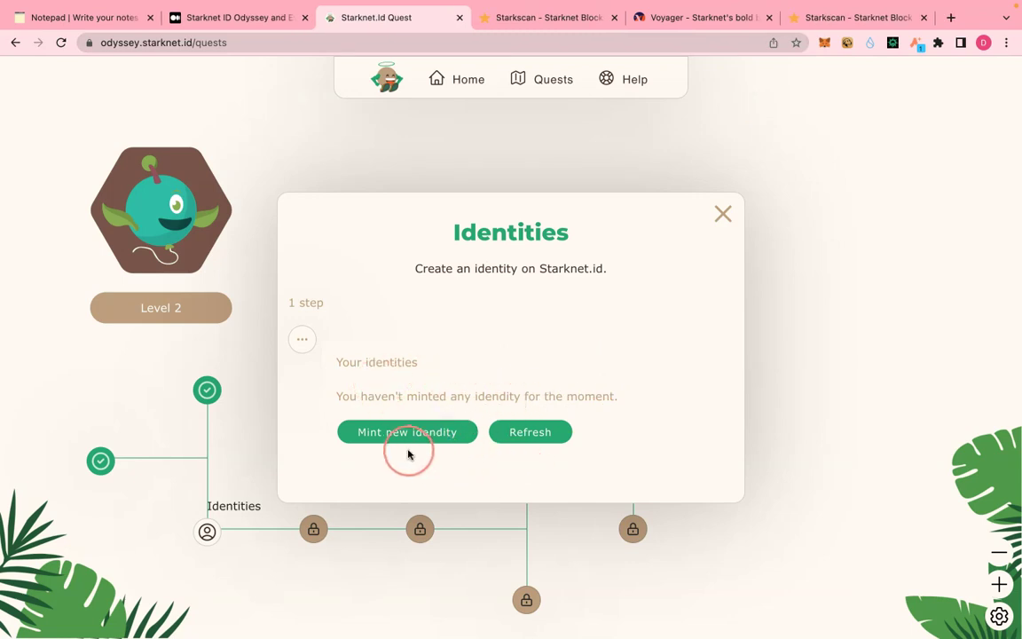
# - Refresh the Identities quest's identity list and check the registration on Starkscan
pyautogui.click(523, 434)
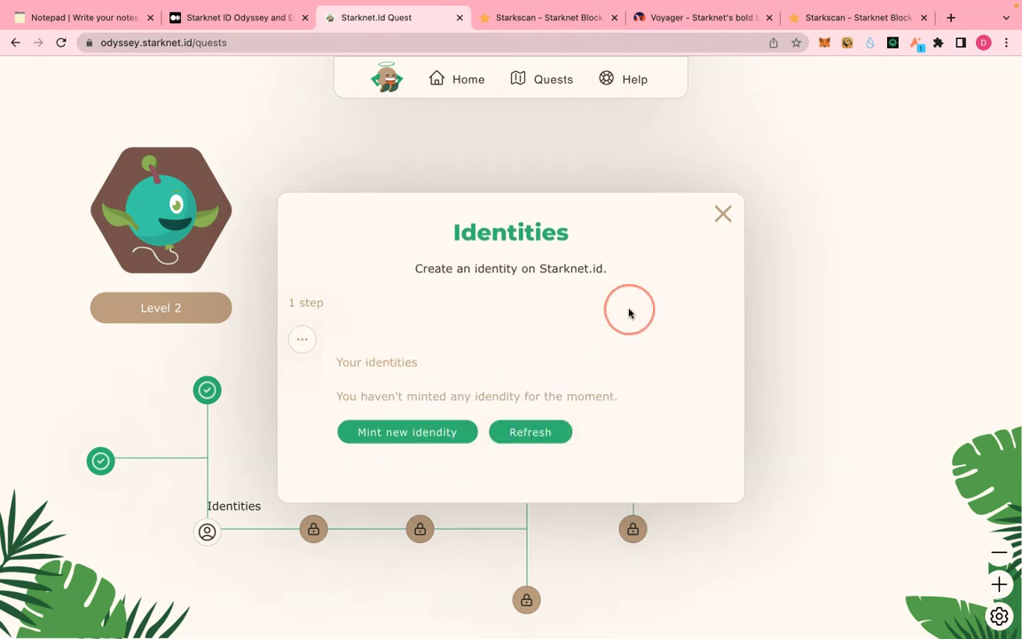
pyautogui.click(720, 216)
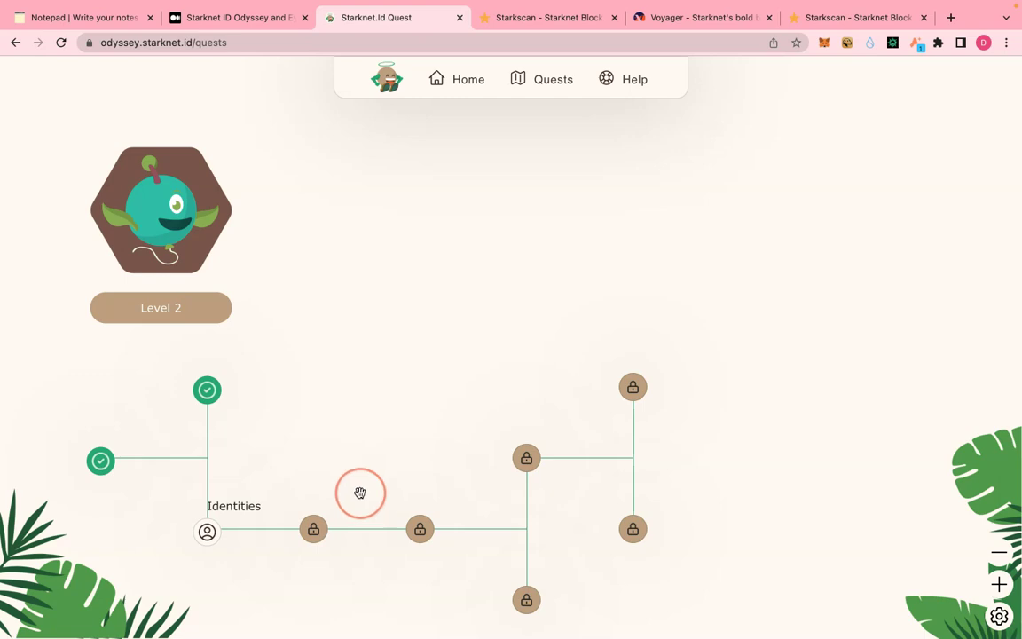
pyautogui.click(210, 535)
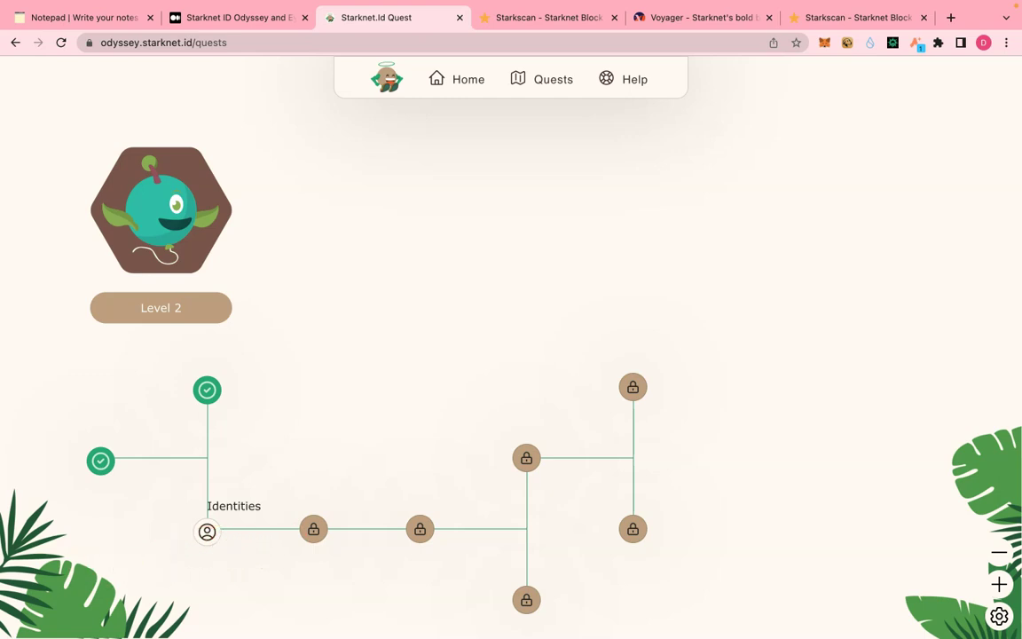
pyautogui.click(421, 504)
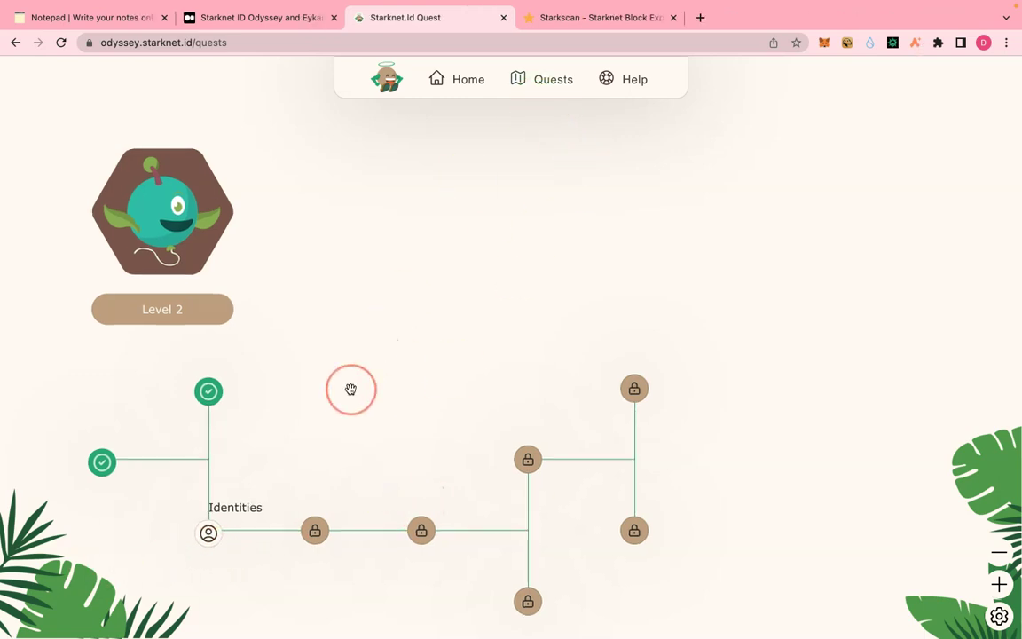
pyautogui.click(566, 17)
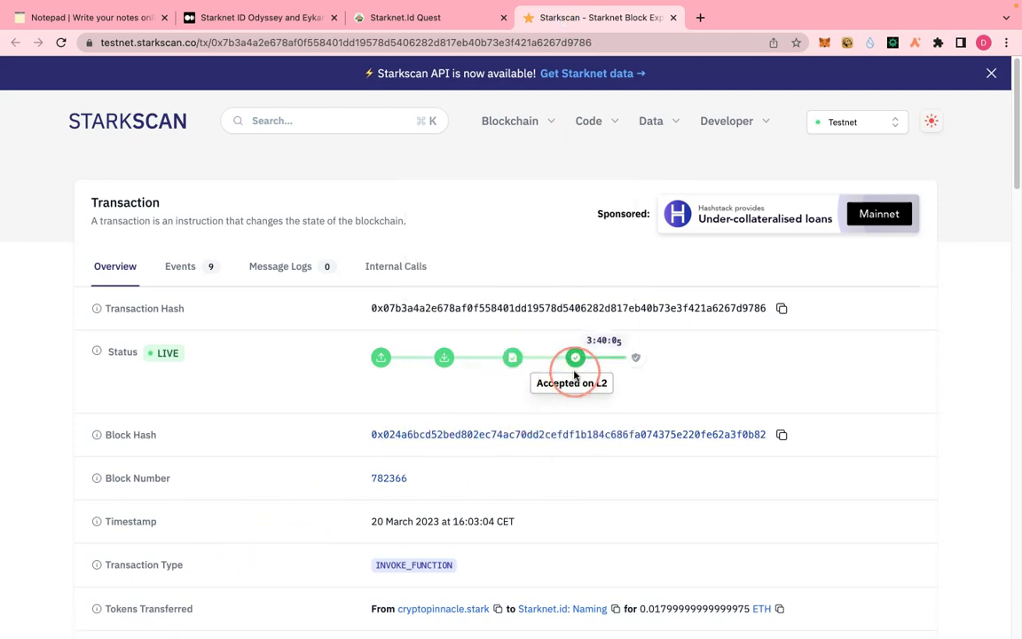
pyautogui.click(395, 18)
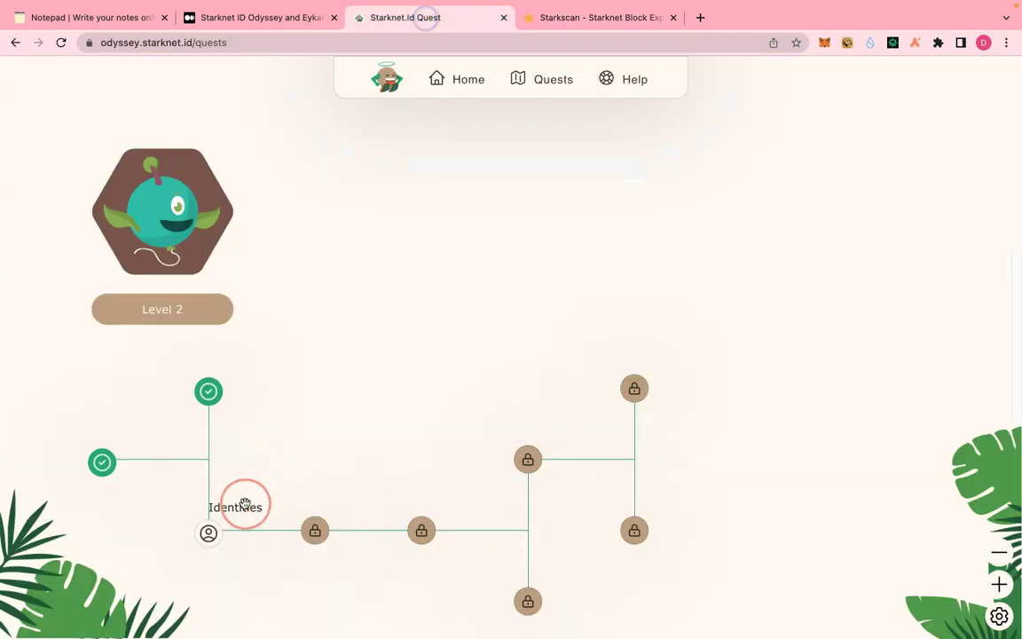
# - Submit the minted identity for the Identities quest, approve in Argent X, and view it in Voyager
pyautogui.moveTo(218, 545)
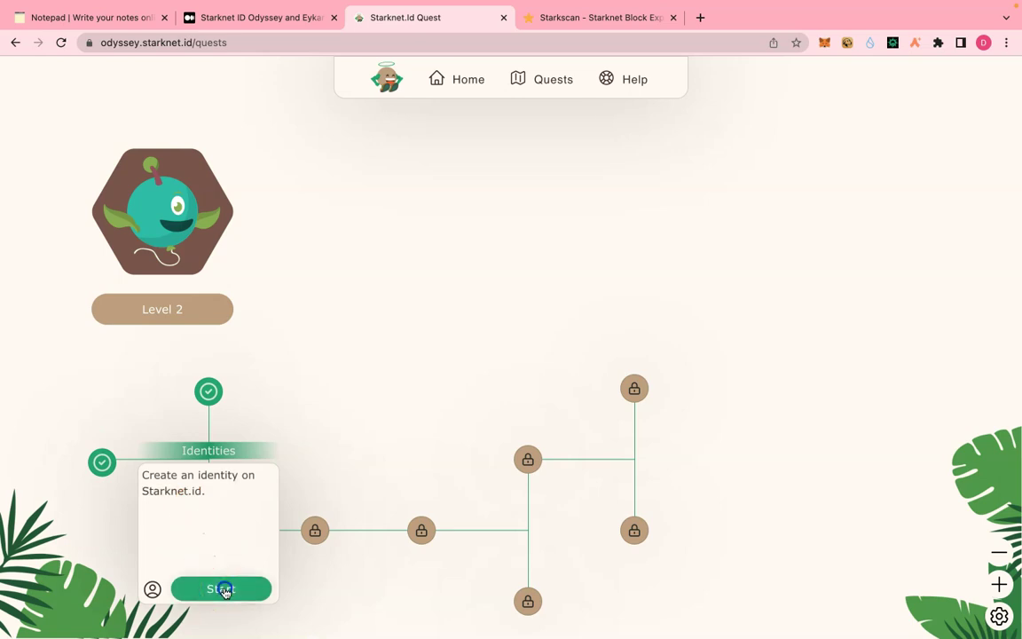
pyautogui.click(222, 589)
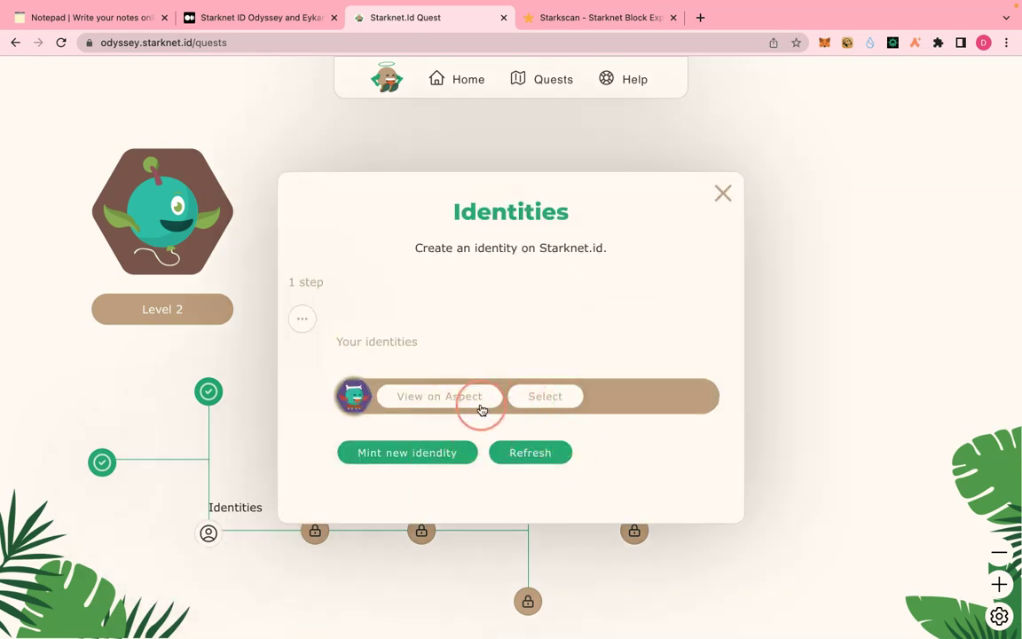
pyautogui.click(545, 398)
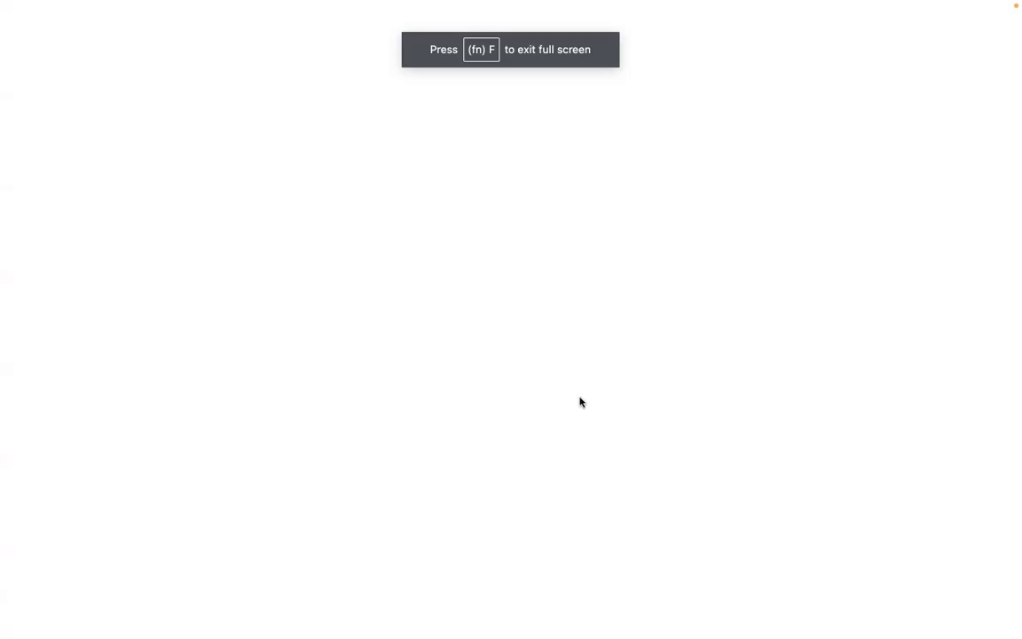
pyautogui.click(589, 434)
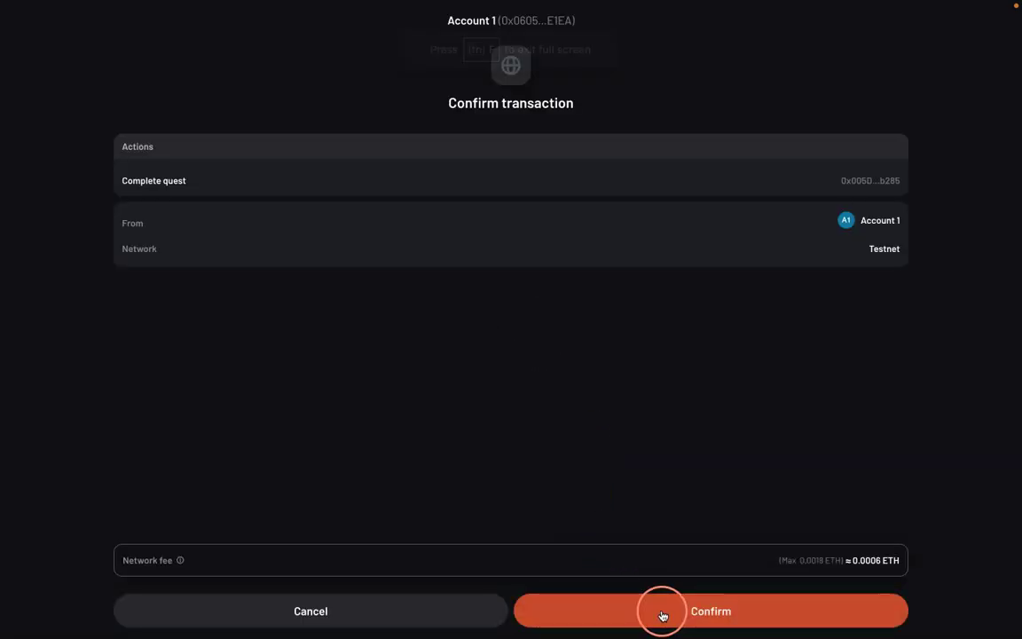
pyautogui.click(662, 611)
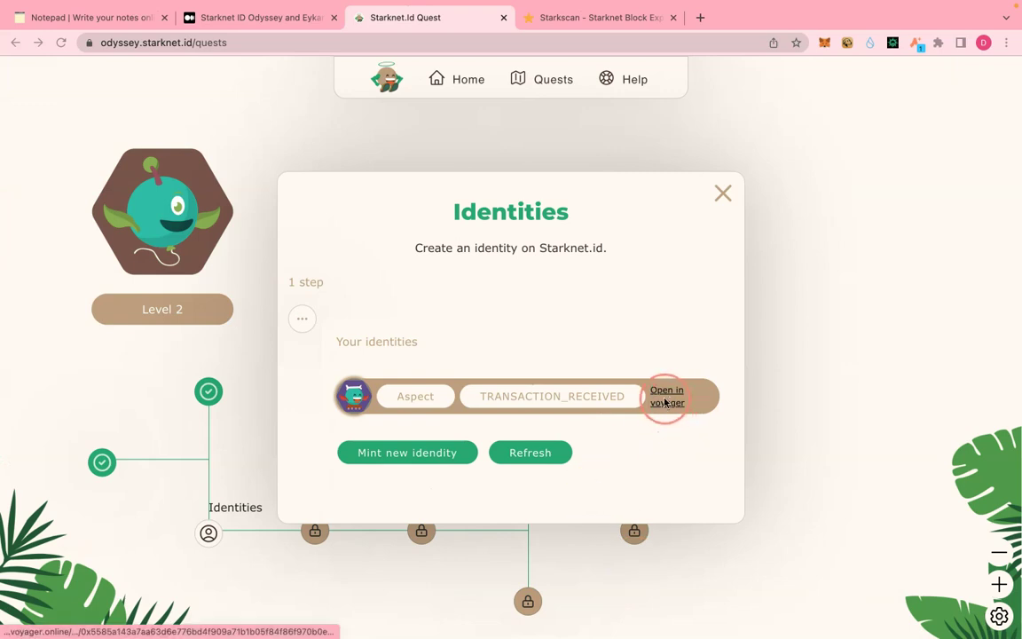
pyautogui.click(593, 402)
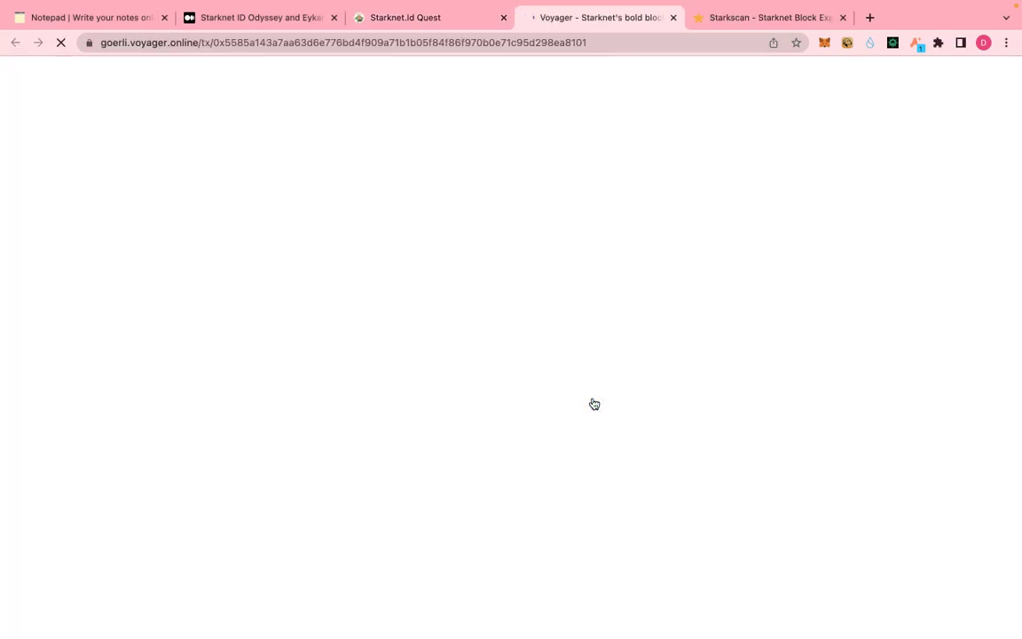
# - Close the extra explorer tabs and open the Twitter quest card on the Level 3 map
pyautogui.press('super+w')
pyautogui.press('super+w')
pyautogui.click(192, 547)
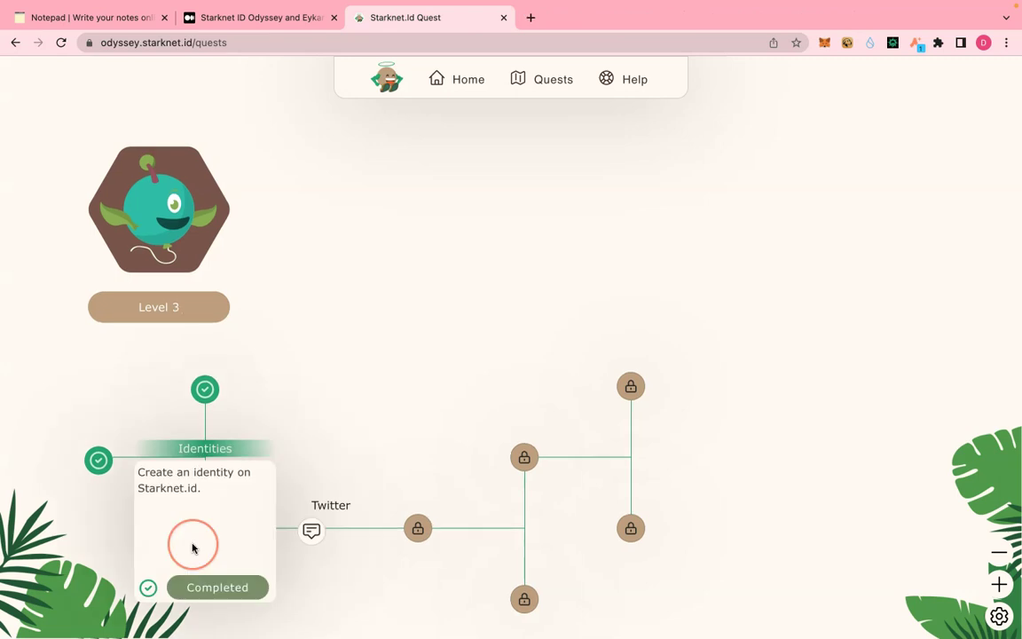
pyautogui.click(306, 536)
pyautogui.click(316, 587)
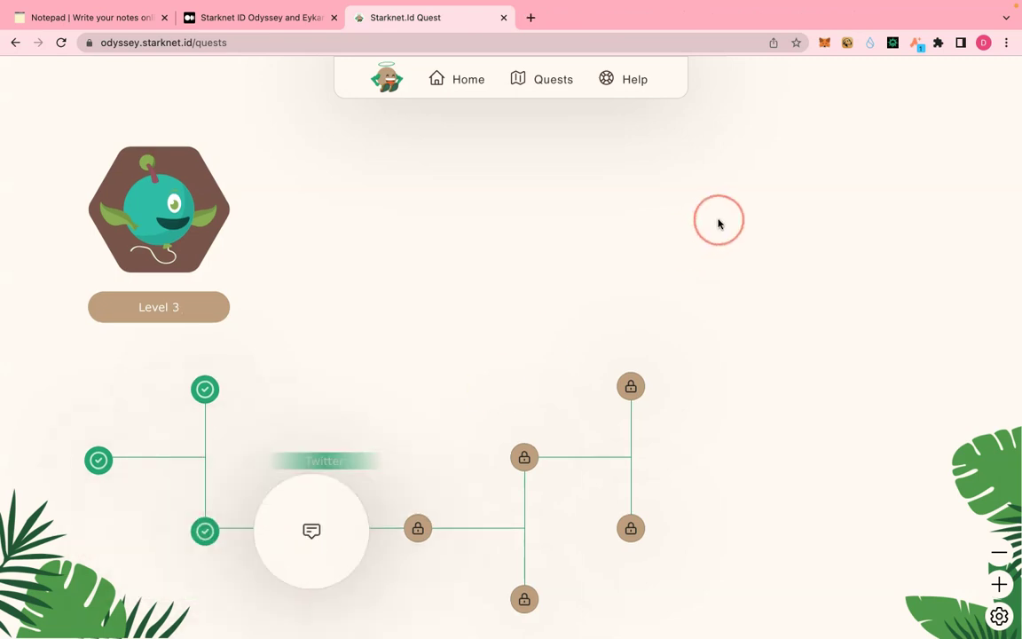
pyautogui.click(311, 532)
pyautogui.click(324, 586)
# - Start the Twitter quest and open the identity page on Starknet.id with Argent X connected
pyautogui.click(297, 513)
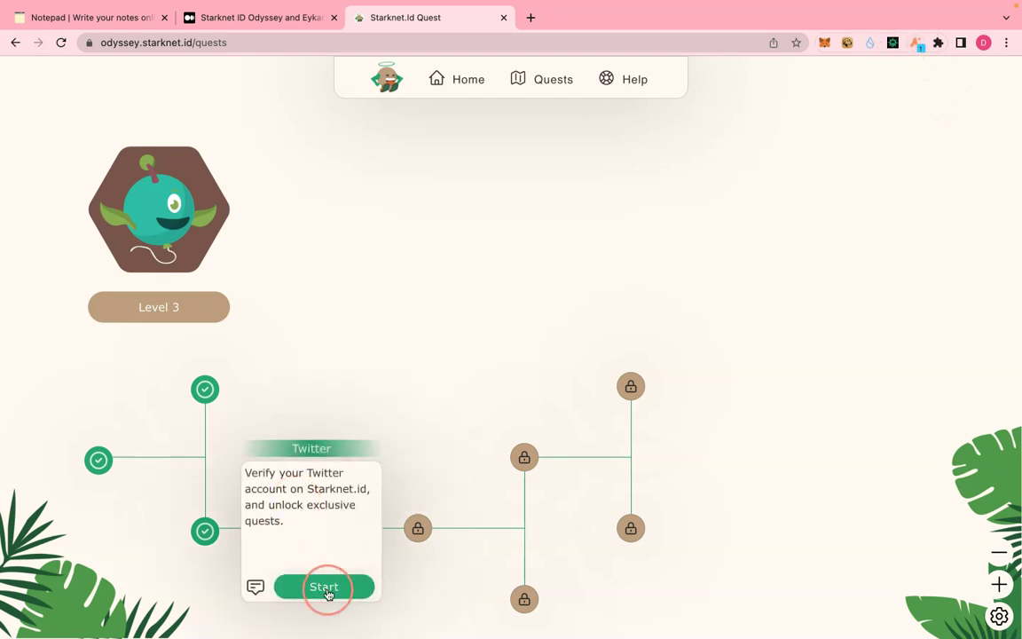
pyautogui.click(394, 445)
pyautogui.click(409, 398)
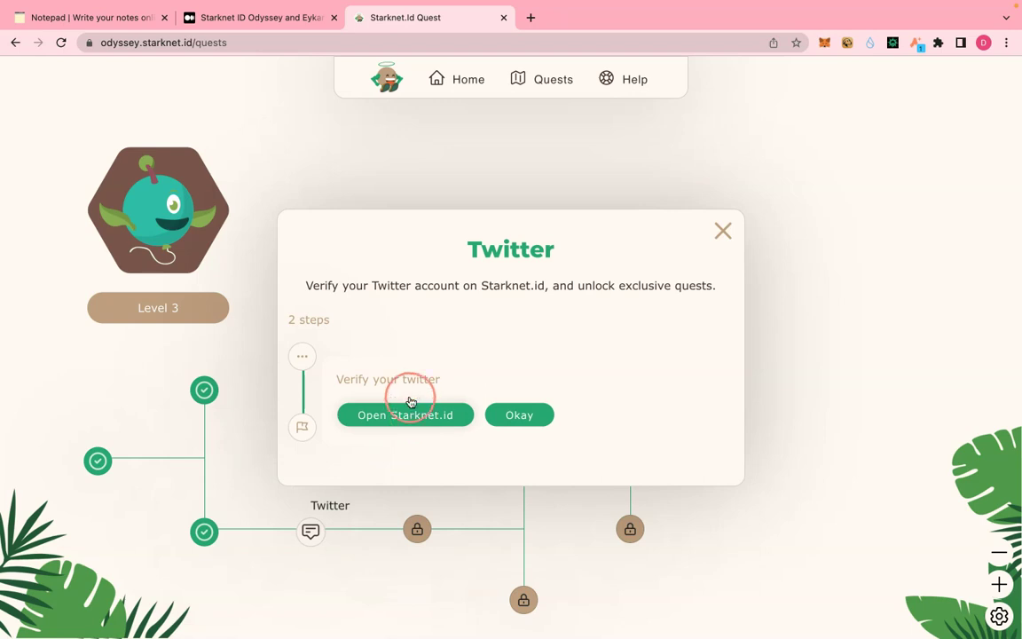
pyautogui.click(411, 421)
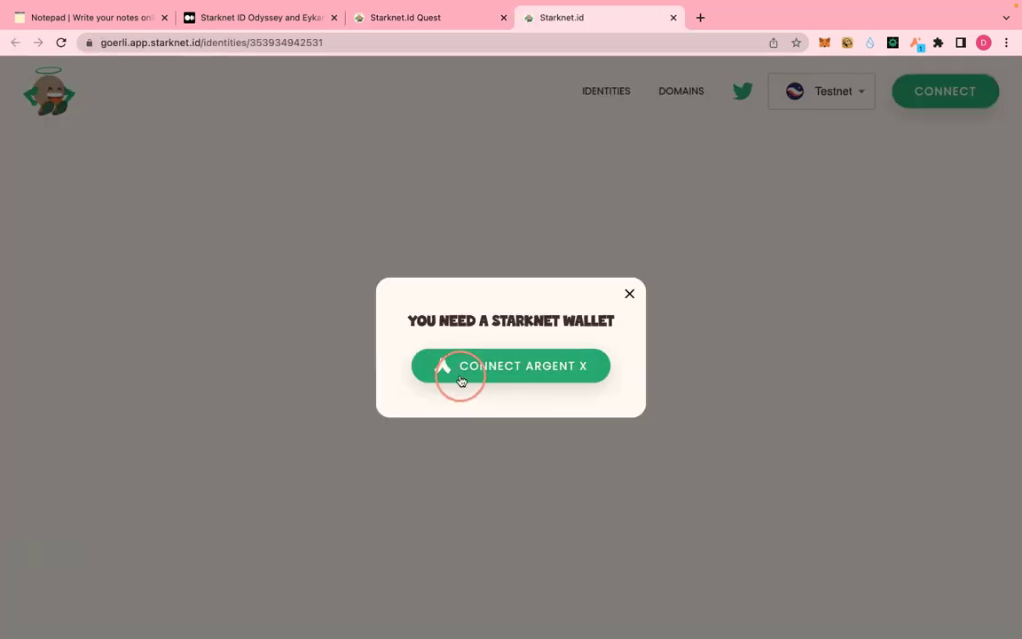
pyautogui.click(502, 365)
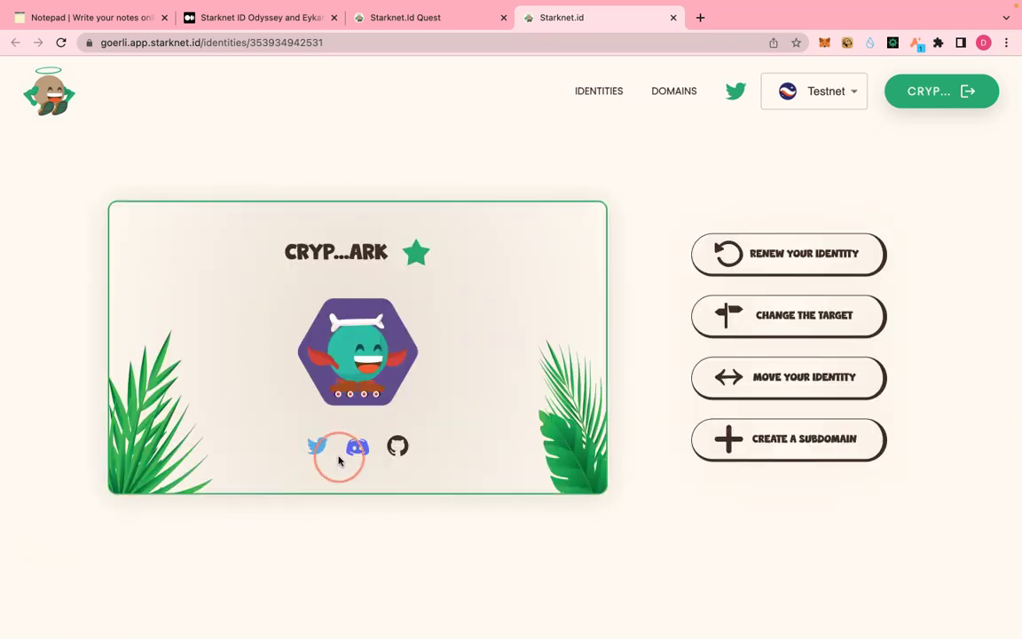
# - Authorize Starknet.id to access the Twitter account and connect Argent X on the verification page
pyautogui.click(306, 452)
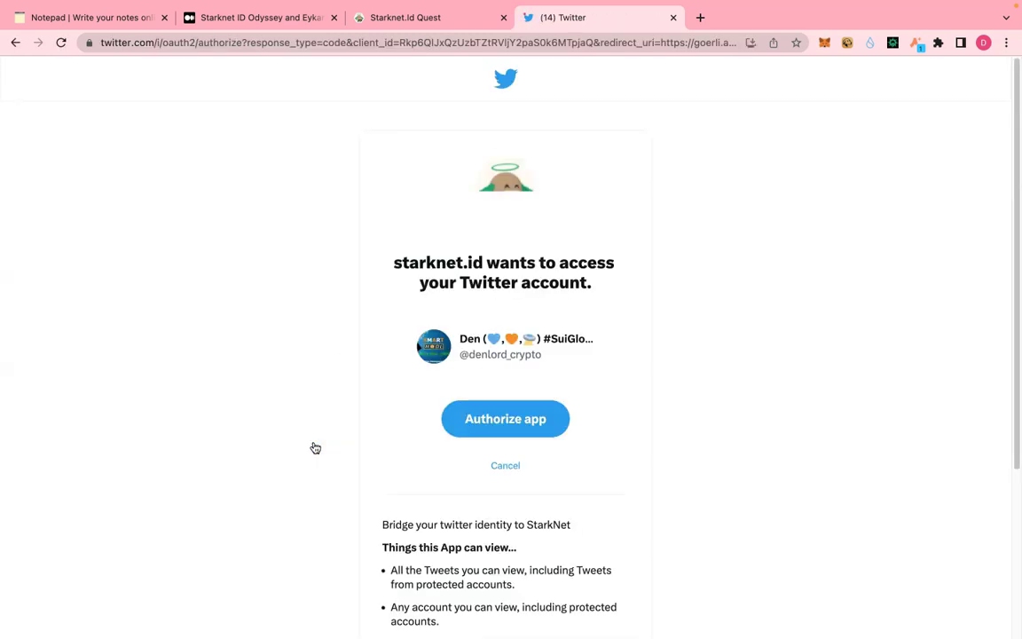
pyautogui.click(504, 428)
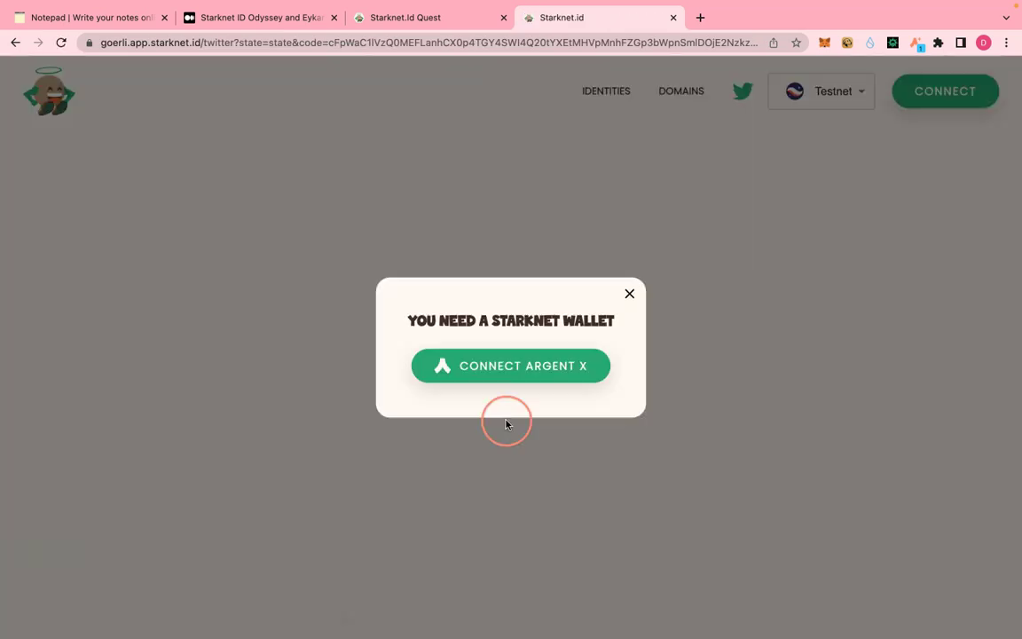
pyautogui.click(509, 372)
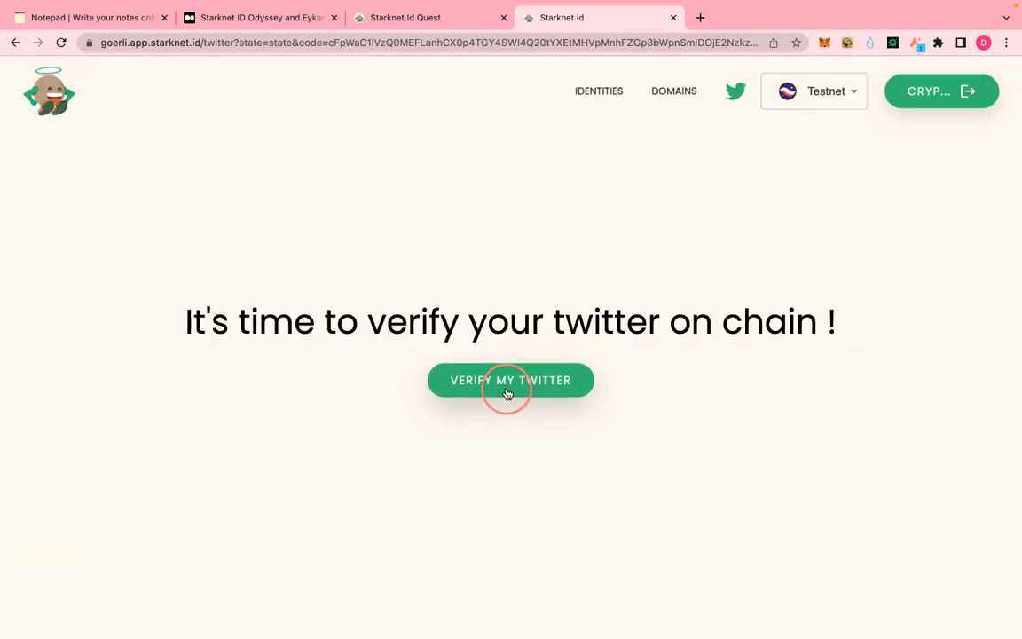
# - Submit the on-chain Twitter verification, approve it in Argent X, and return to the Quest tab
pyautogui.click(507, 393)
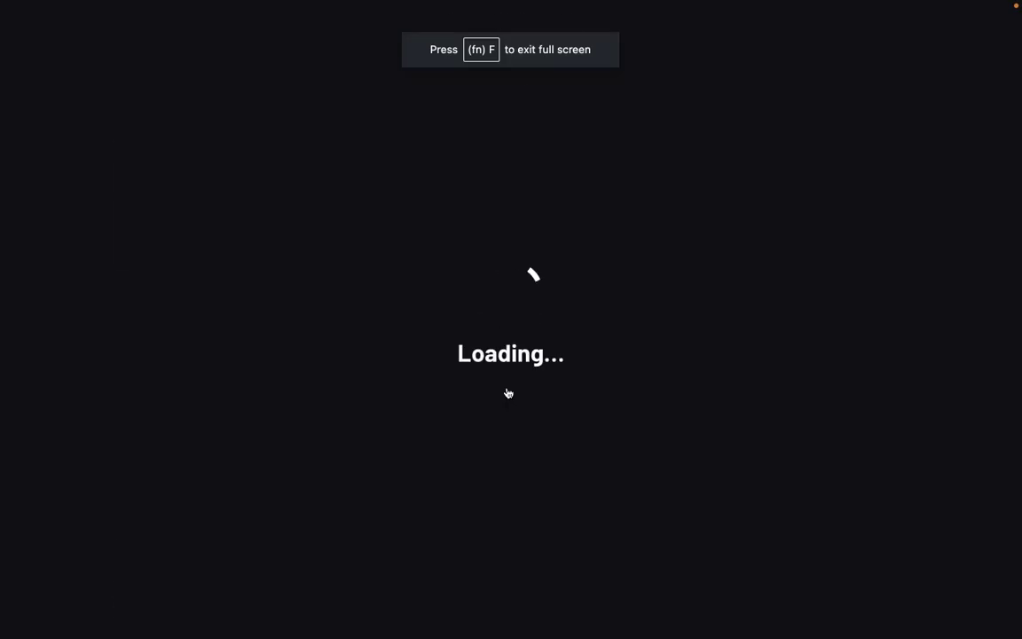
pyautogui.click(715, 622)
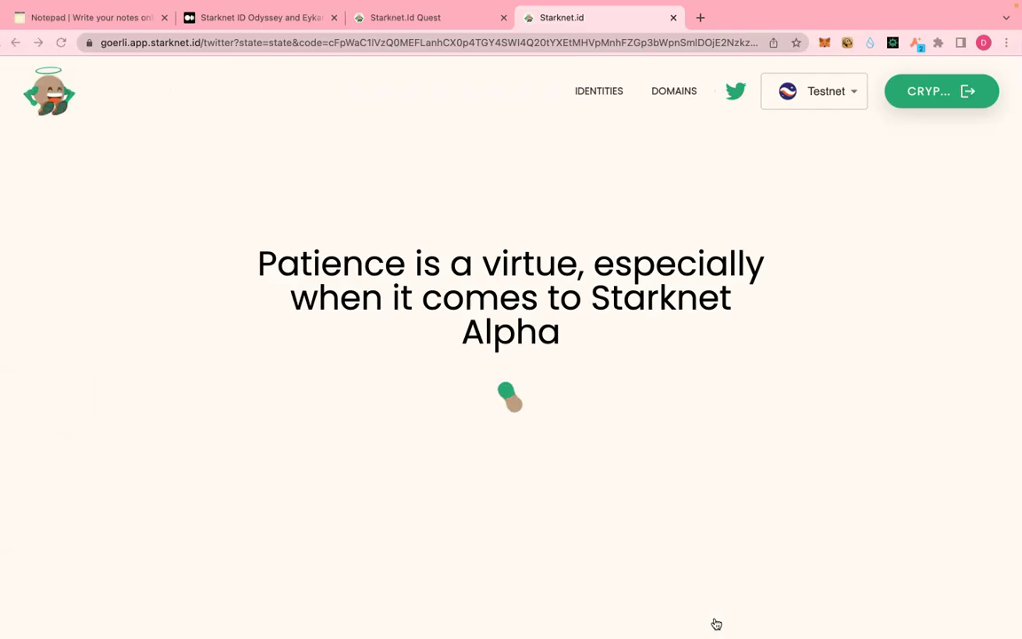
pyautogui.click(709, 611)
pyautogui.click(396, 370)
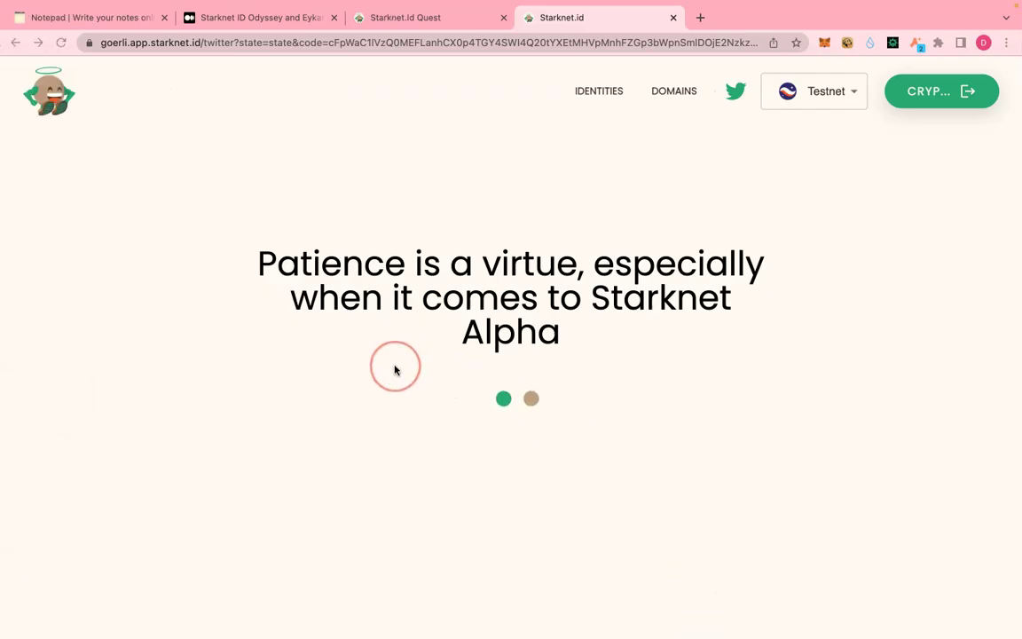
pyautogui.click(431, 24)
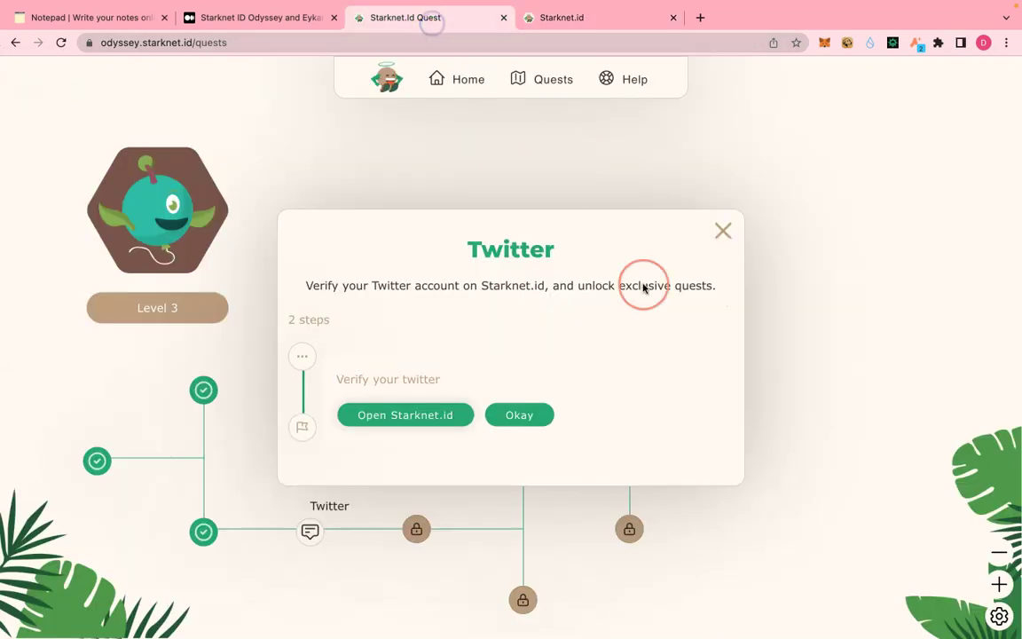
# - Mark the Twitter step done and check the verification transaction on Starkscan via Argent X activity
pyautogui.click(540, 415)
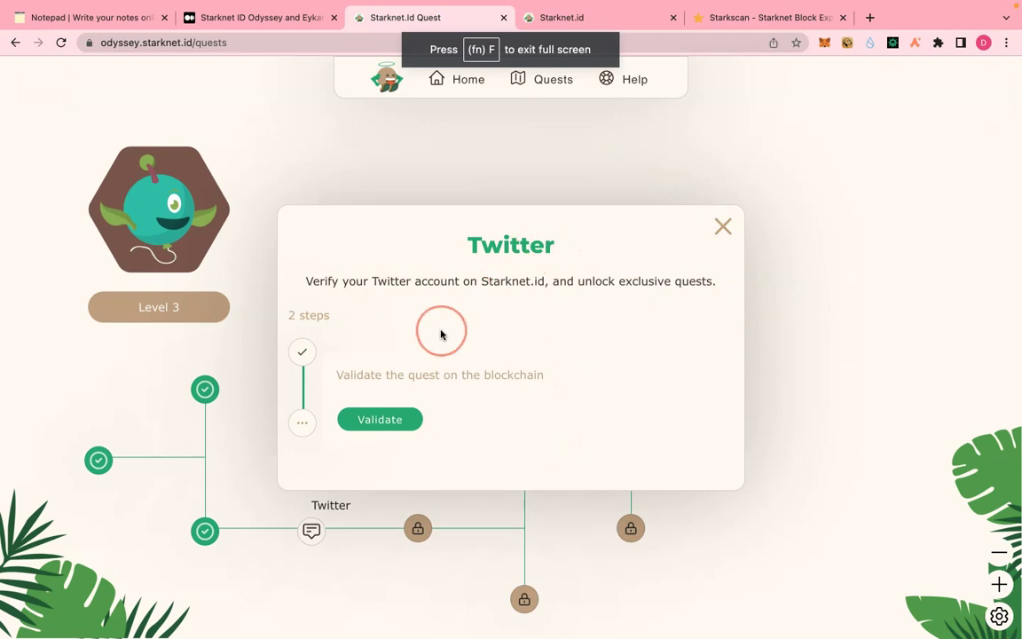
pyautogui.click(608, 16)
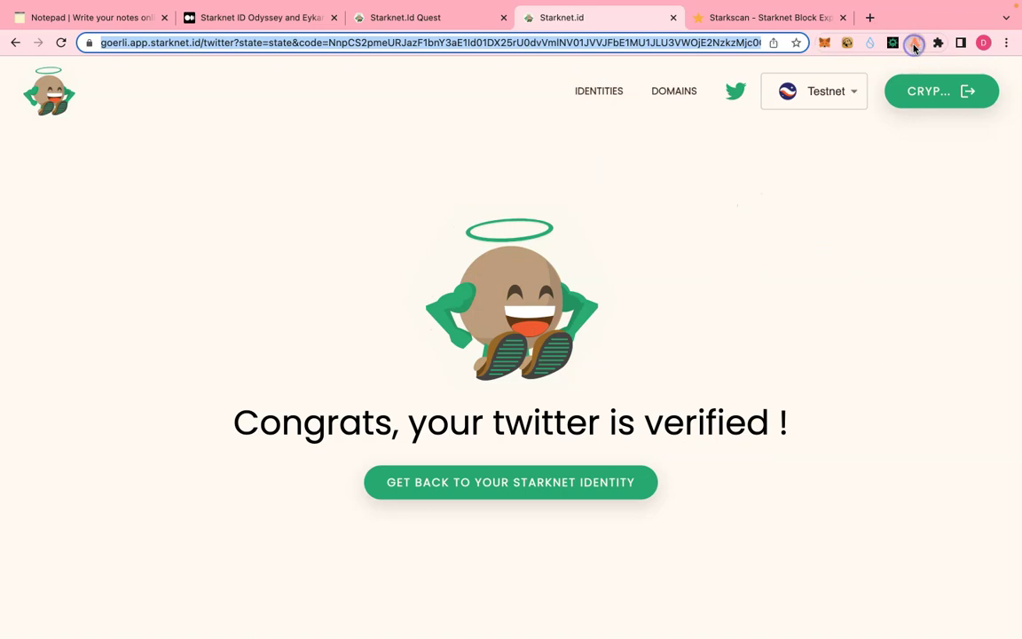
pyautogui.click(915, 43)
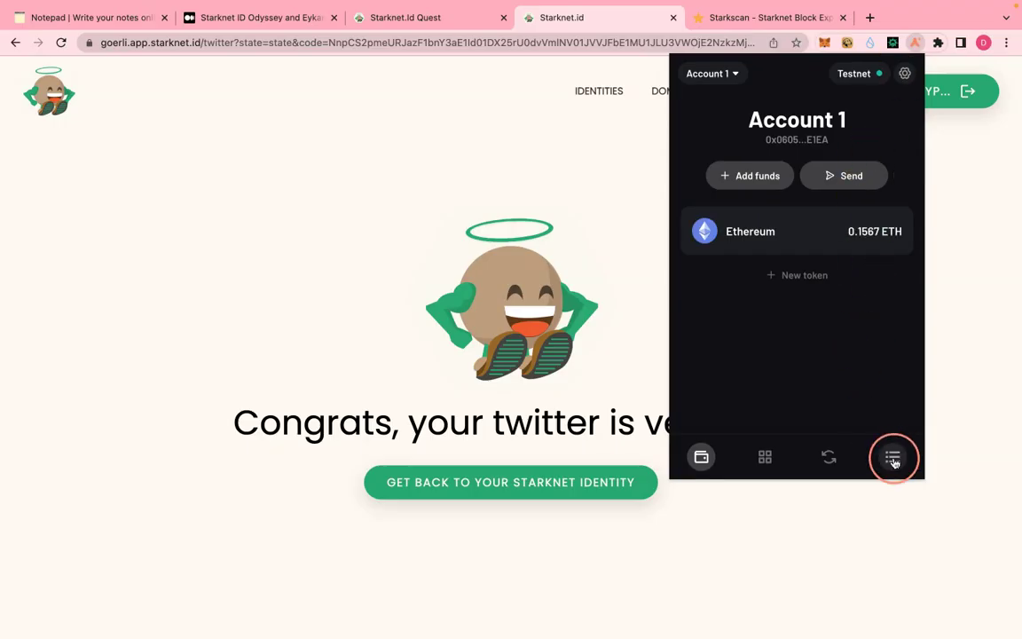
pyautogui.click(889, 457)
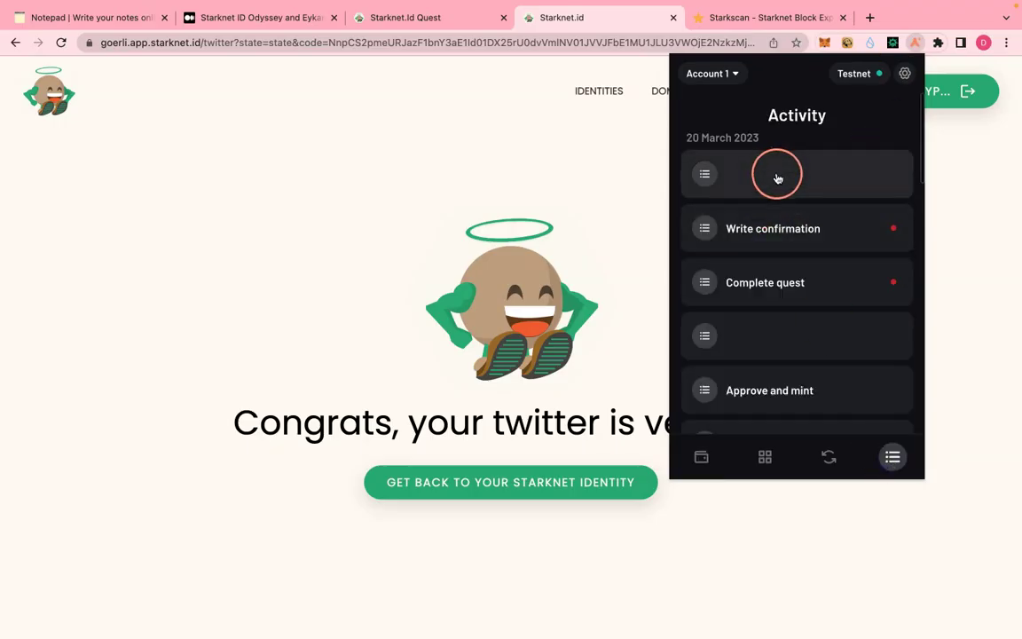
pyautogui.click(741, 19)
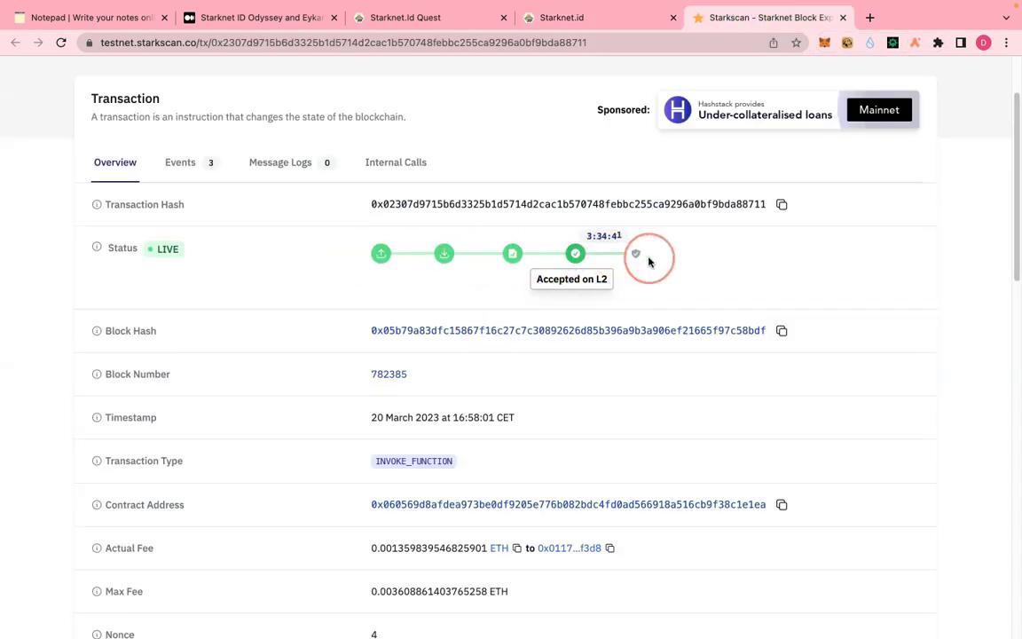
# - Return to the Twitter quest dialog, now at its blockchain validation step
pyautogui.click(565, 20)
pyautogui.click(428, 20)
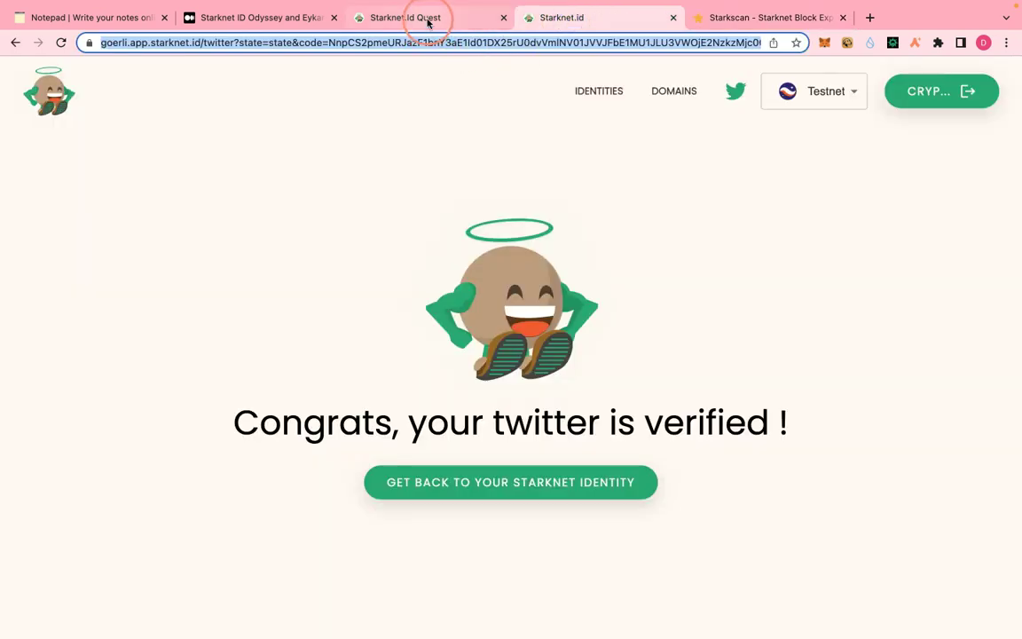
pyautogui.click(547, 235)
pyautogui.click(427, 458)
# - Validate the Twitter quest on chain with Argent X, view it on Voyager, and close the dialog
pyautogui.click(379, 421)
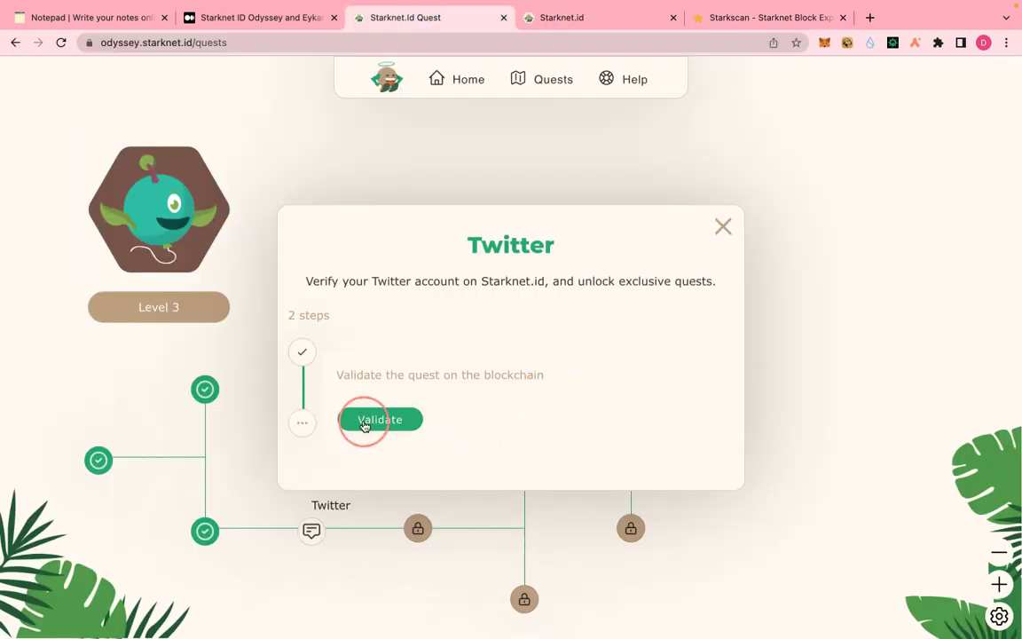
pyautogui.click(483, 407)
pyautogui.click(548, 406)
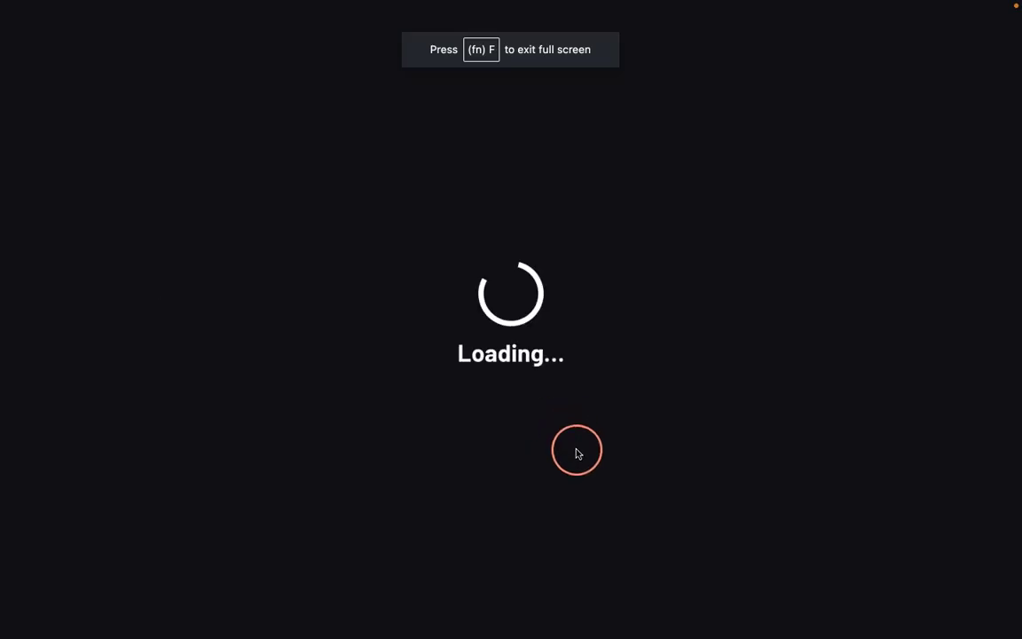
pyautogui.click(705, 608)
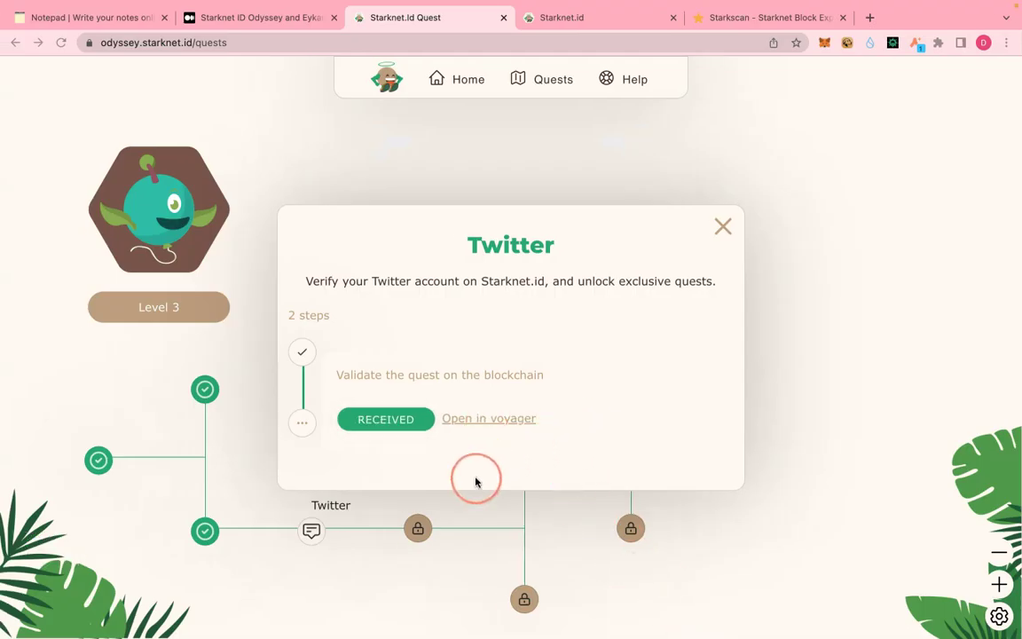
pyautogui.click(494, 426)
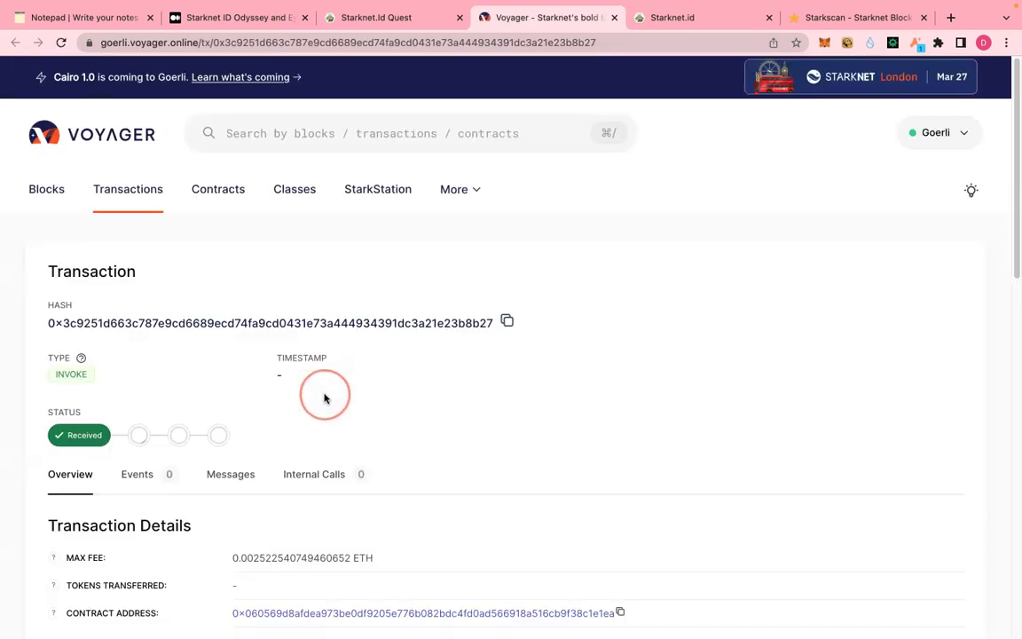
pyautogui.click(363, 18)
pyautogui.click(724, 231)
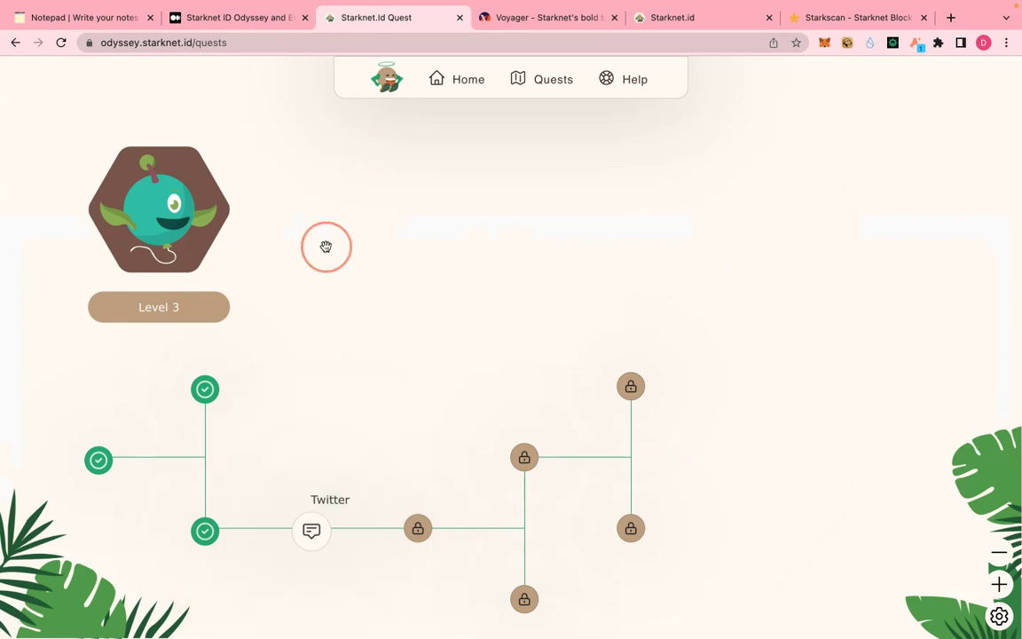
# - Reload the quests page, reconnect Argent X, check Voyager, and return to the Level 4 map
pyautogui.click(316, 46)
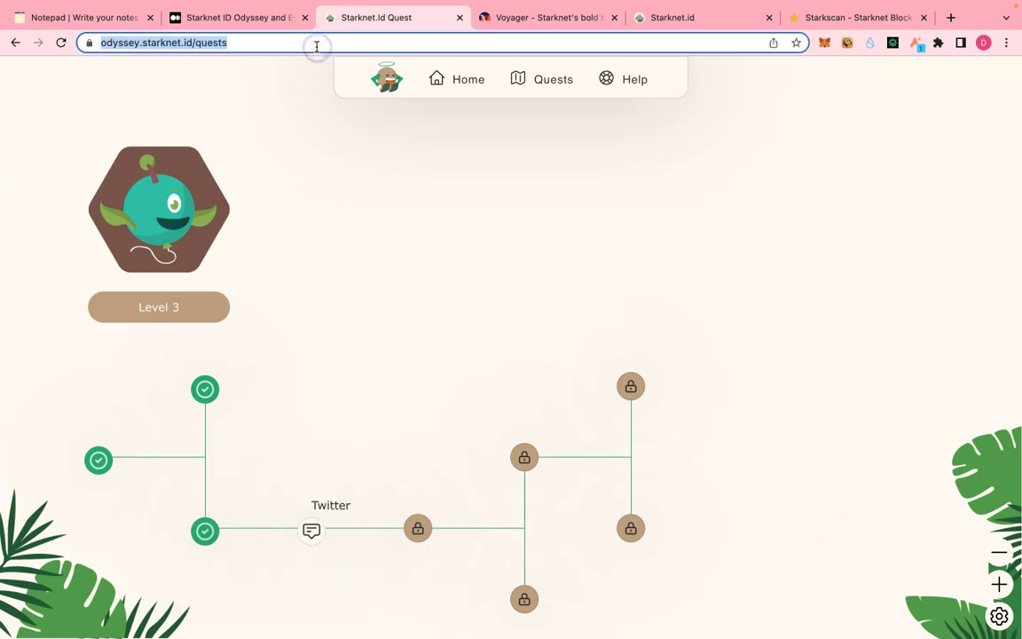
pyautogui.press('Return')
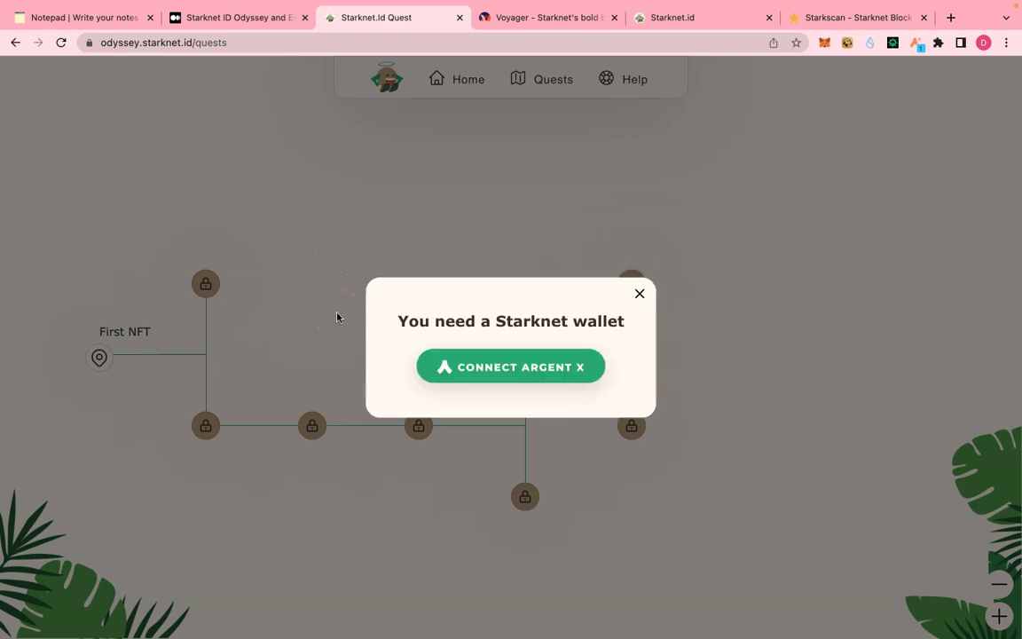
pyautogui.click(530, 377)
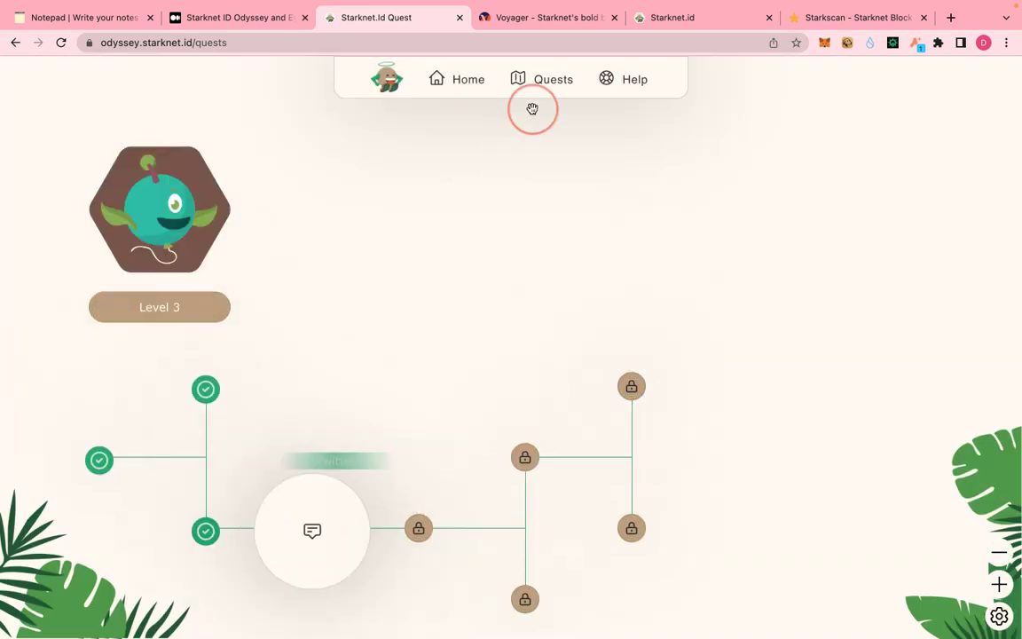
pyautogui.click(531, 18)
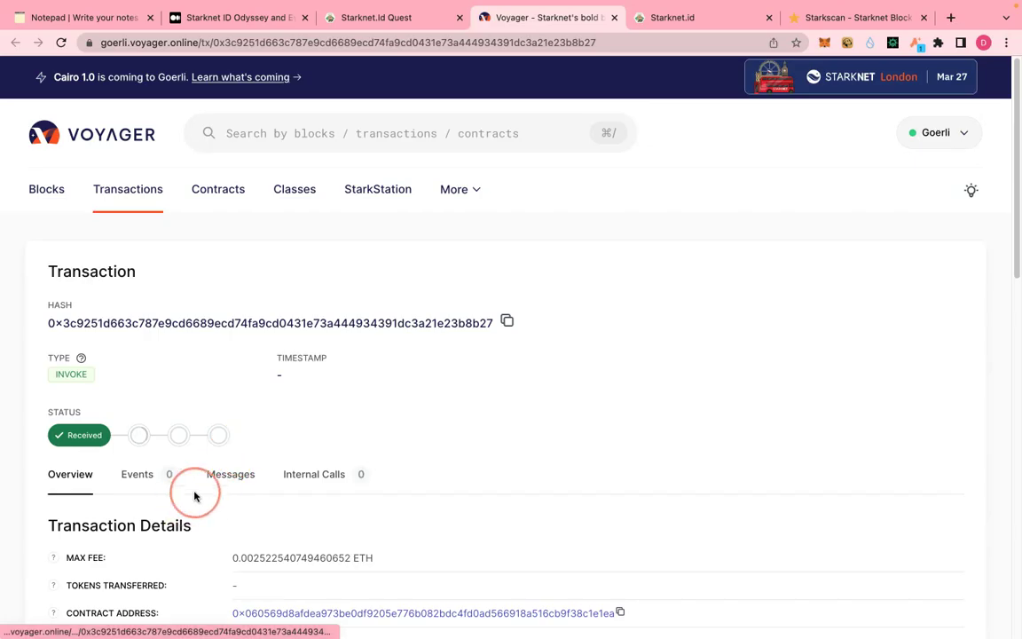
pyautogui.moveTo(488, 4)
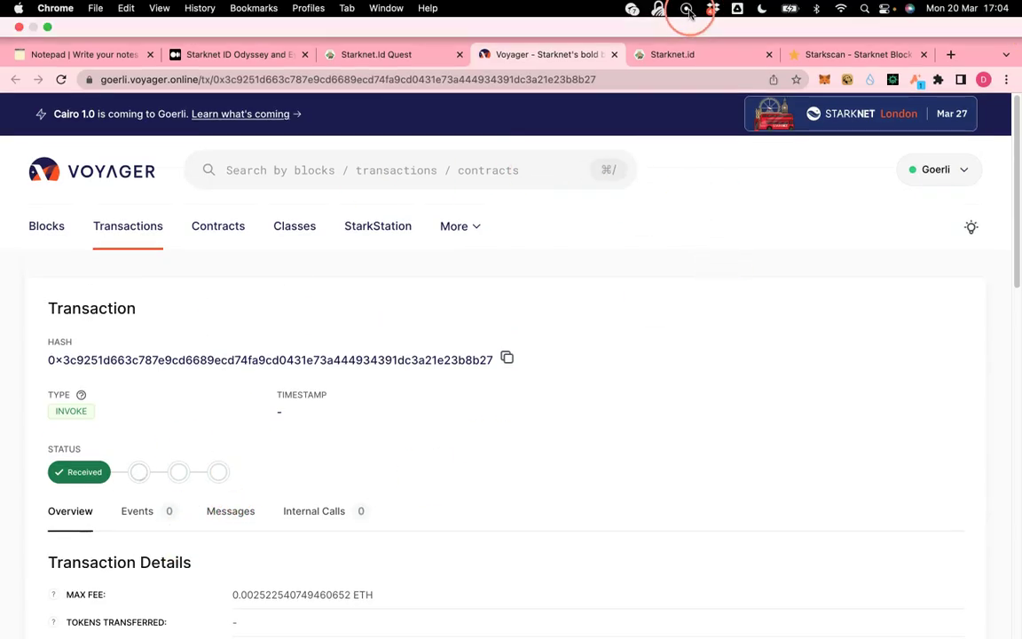
pyautogui.hotkey('ctrl', 'shift', 'Tab')
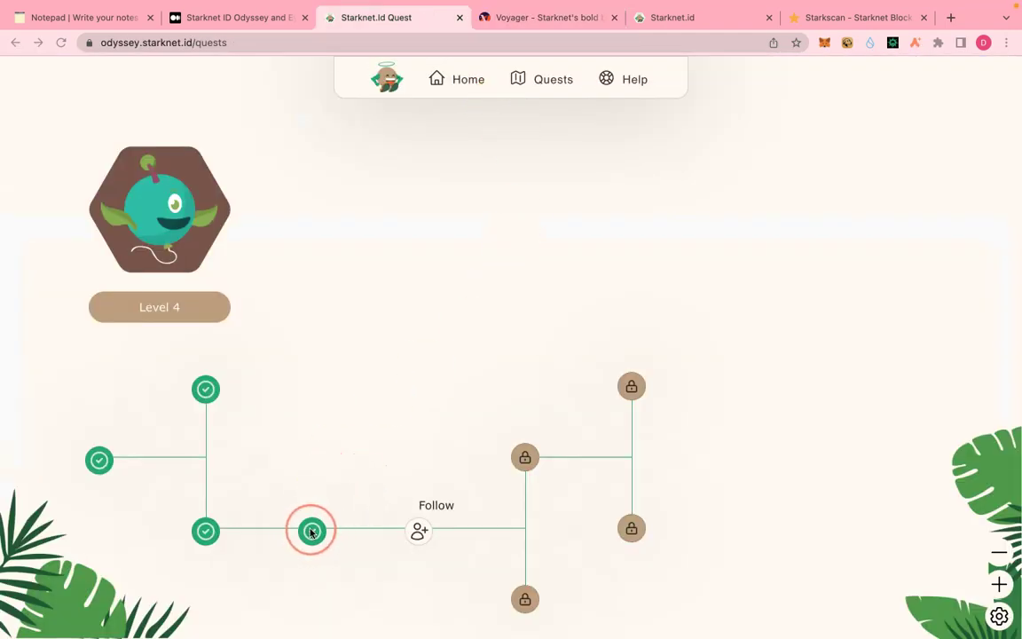
# - Start the Follow quest and follow the Starknet.id account on Twitter
pyautogui.click(415, 531)
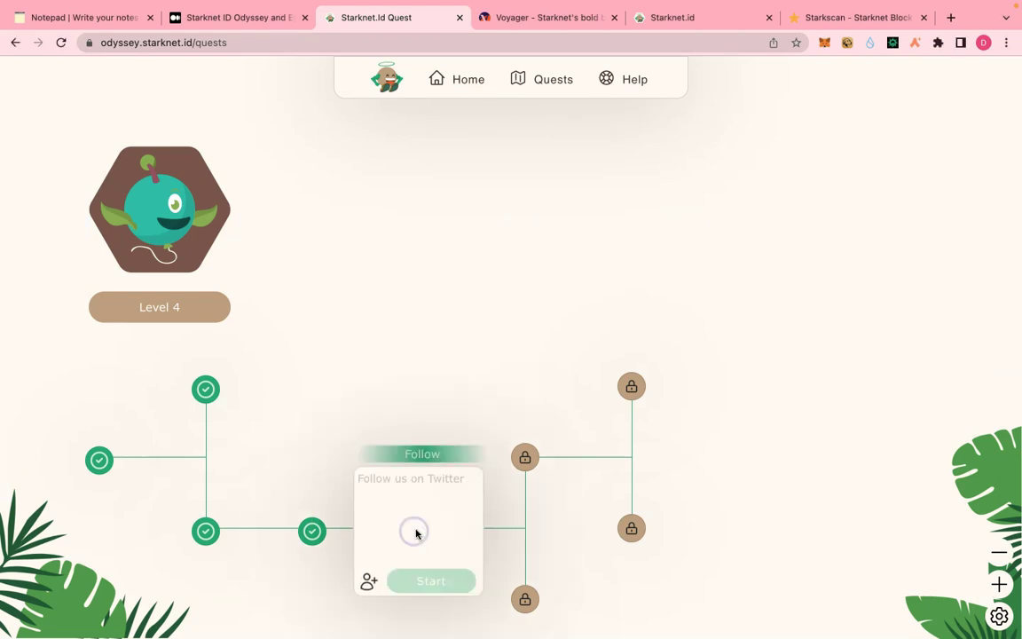
pyautogui.click(428, 587)
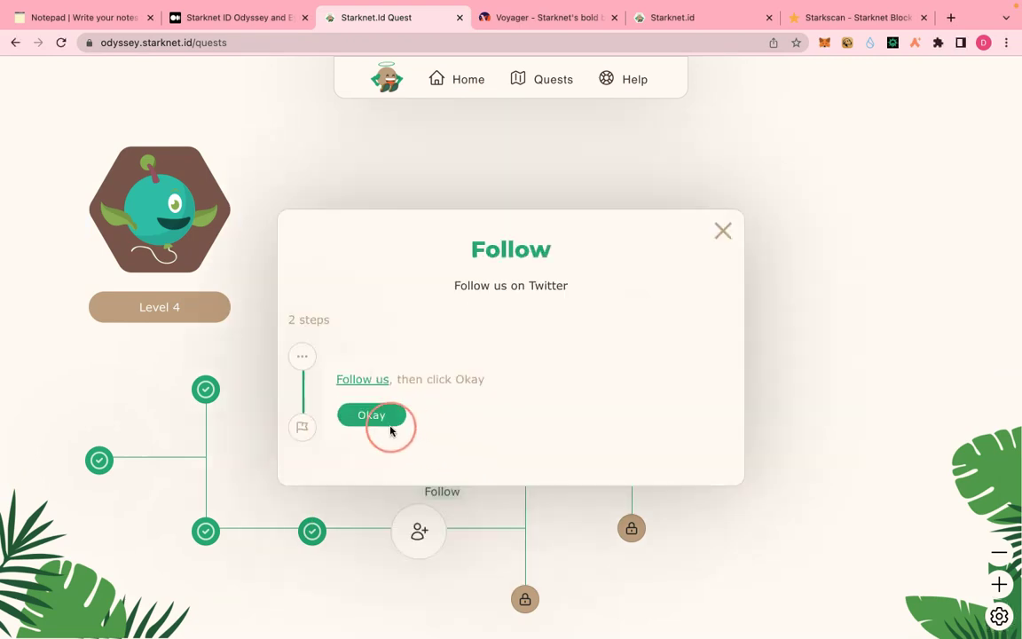
pyautogui.click(363, 380)
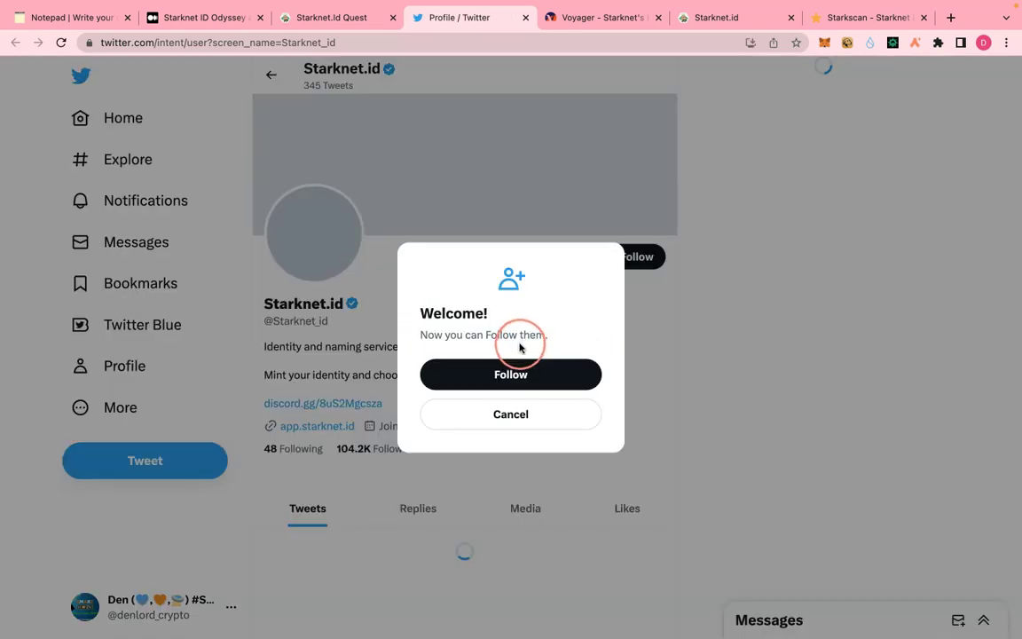
pyautogui.click(504, 374)
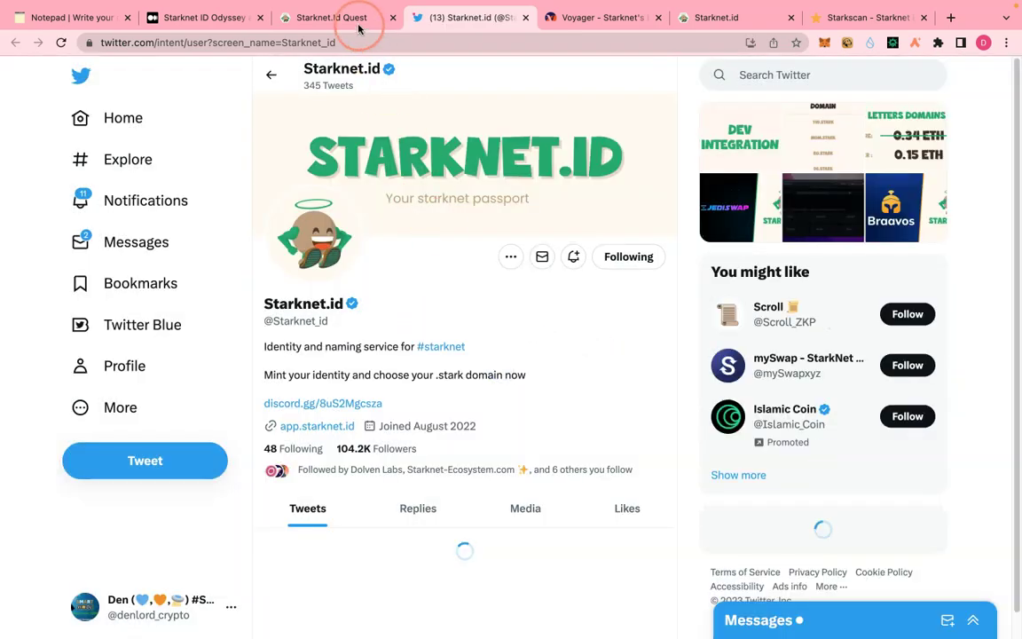
pyautogui.click(352, 17)
# - Mark the follow step done and validate the Follow quest on chain, approving in Argent X
pyautogui.click(404, 519)
pyautogui.click(429, 588)
pyautogui.click(415, 506)
pyautogui.click(380, 422)
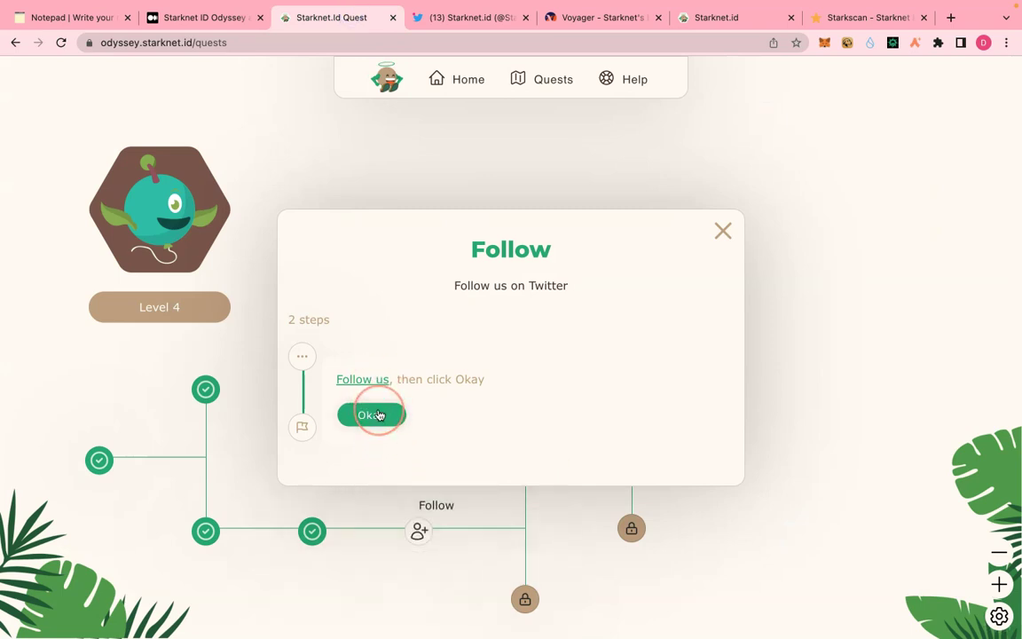
pyautogui.click(379, 415)
pyautogui.click(386, 427)
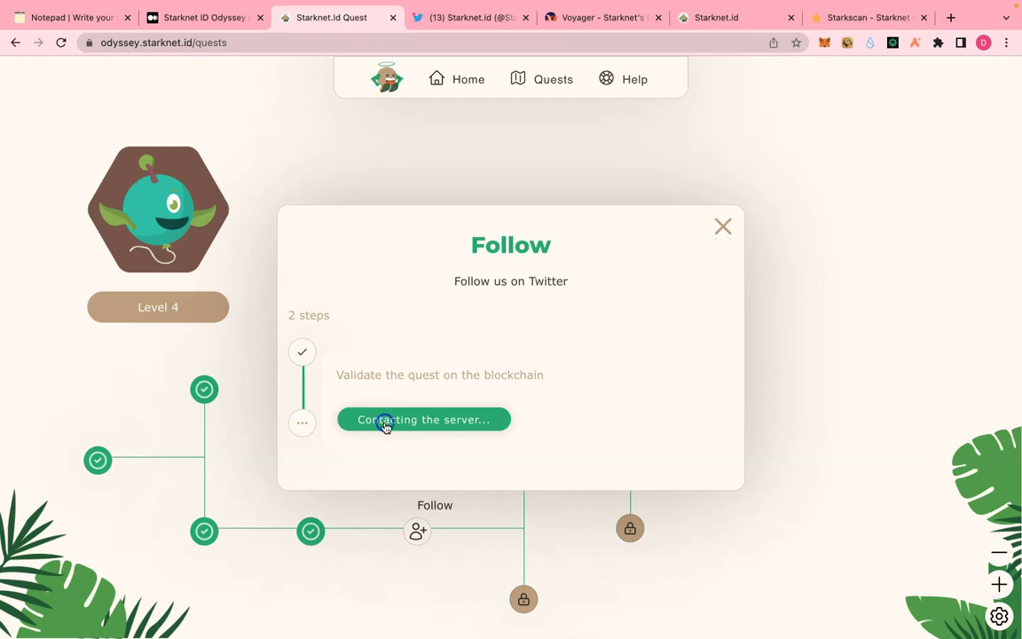
pyautogui.click(456, 417)
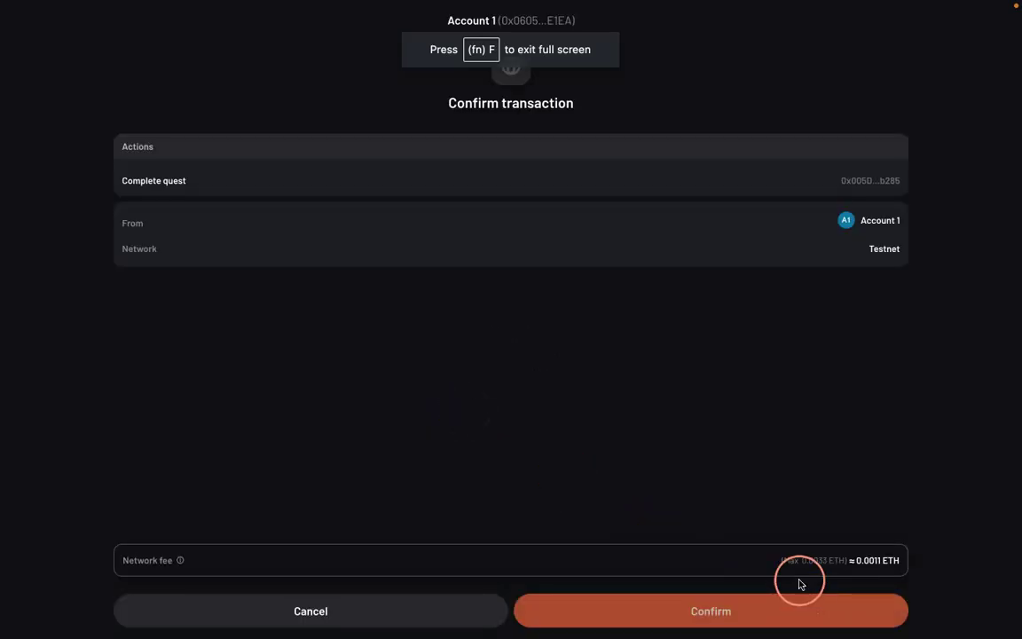
pyautogui.click(693, 611)
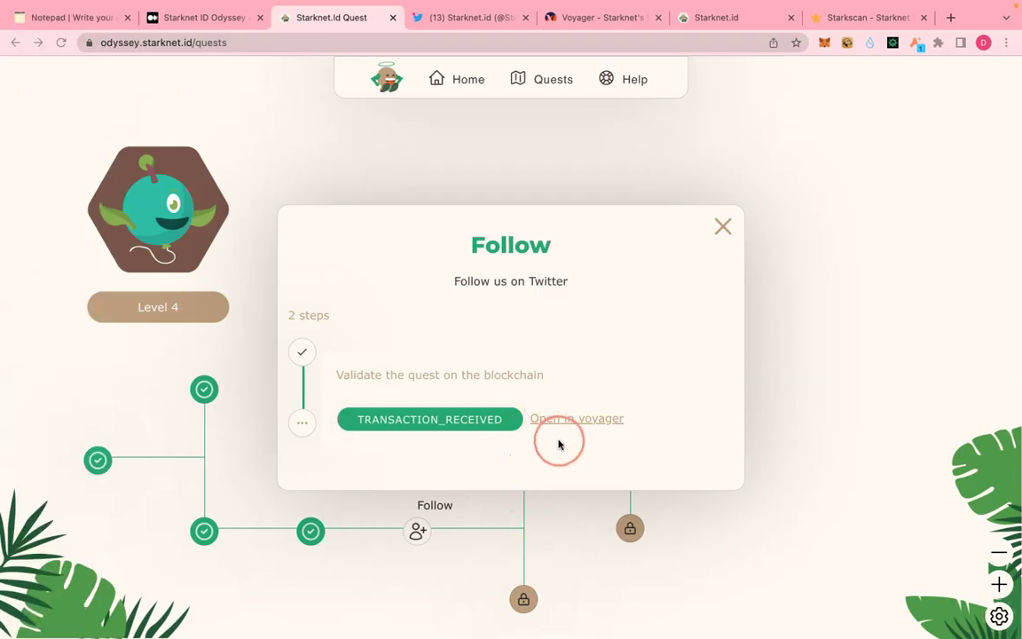
pyautogui.click(502, 420)
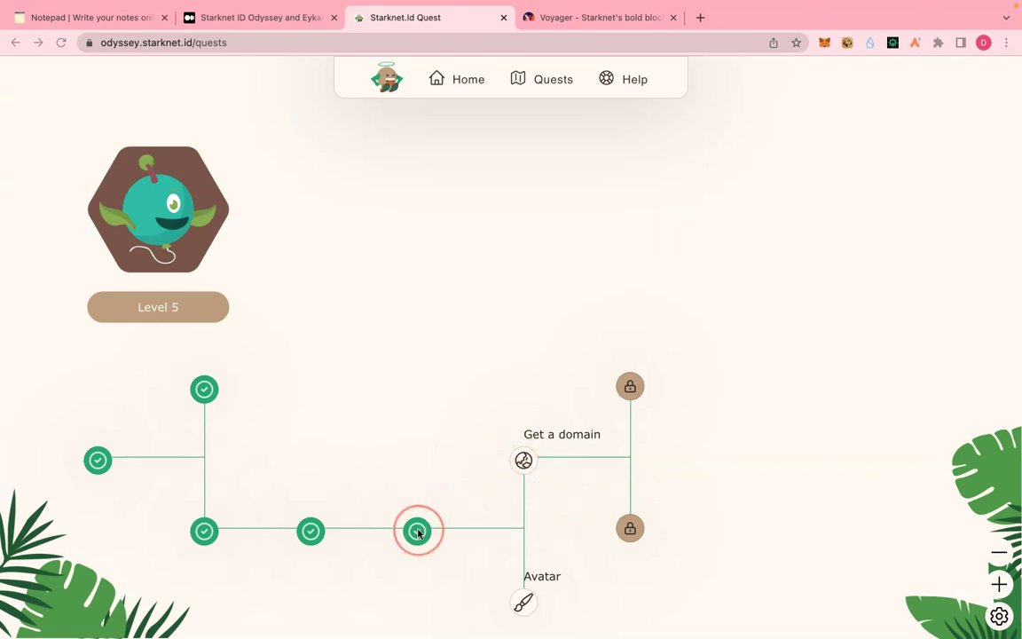
# - Start the Get a domain quest and mark its domain purchase step done
pyautogui.click(511, 462)
pyautogui.click(616, 478)
pyautogui.click(527, 460)
pyautogui.click(528, 515)
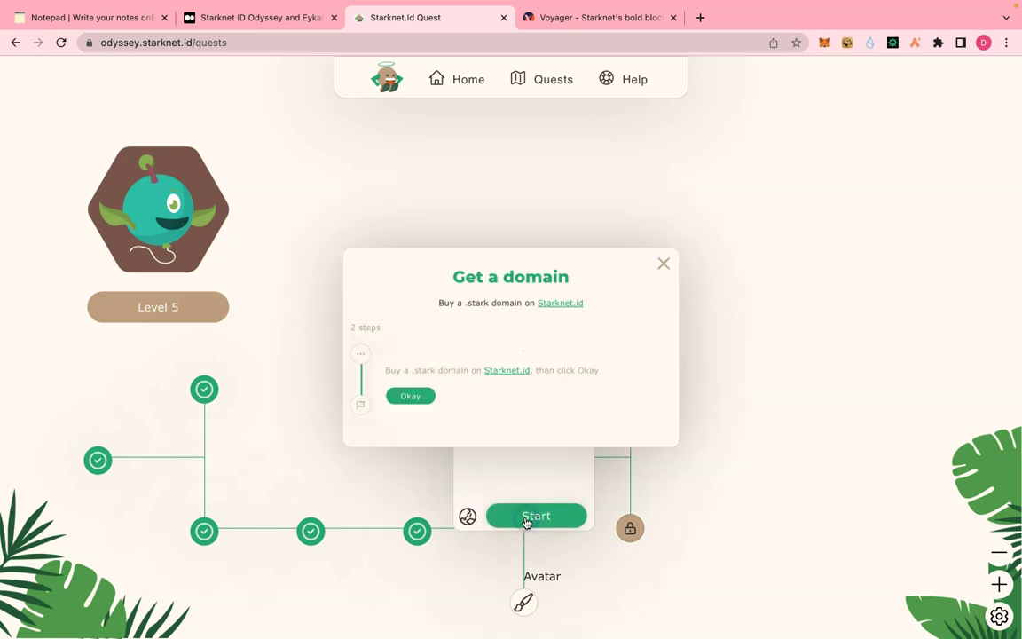
pyautogui.click(362, 411)
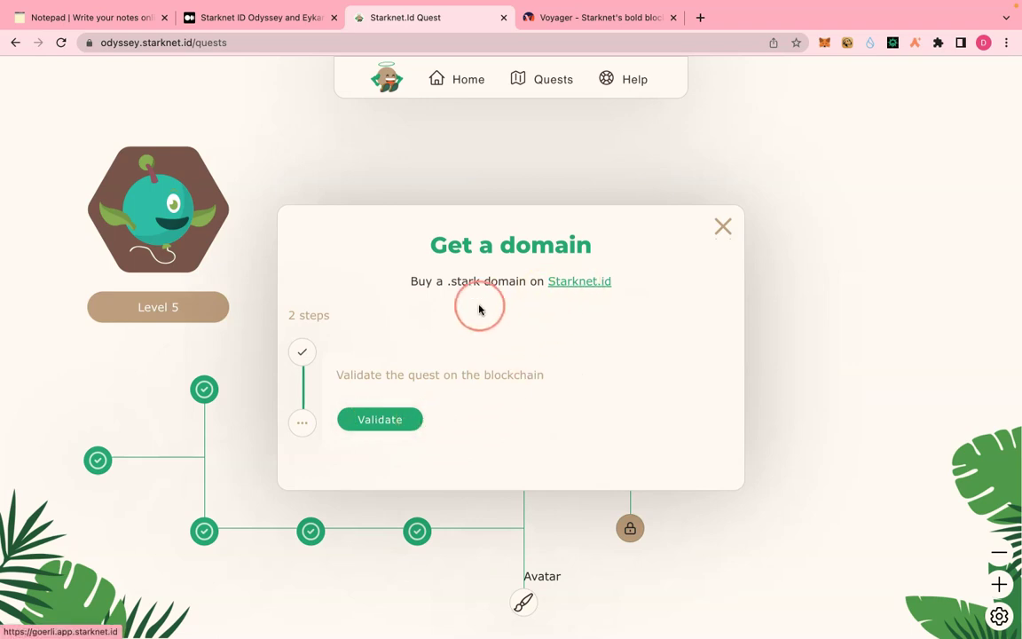
# - Open the Starknet.id domain site, connect Argent X, and start typing 'cryptopinadom' as the domain
pyautogui.click(581, 283)
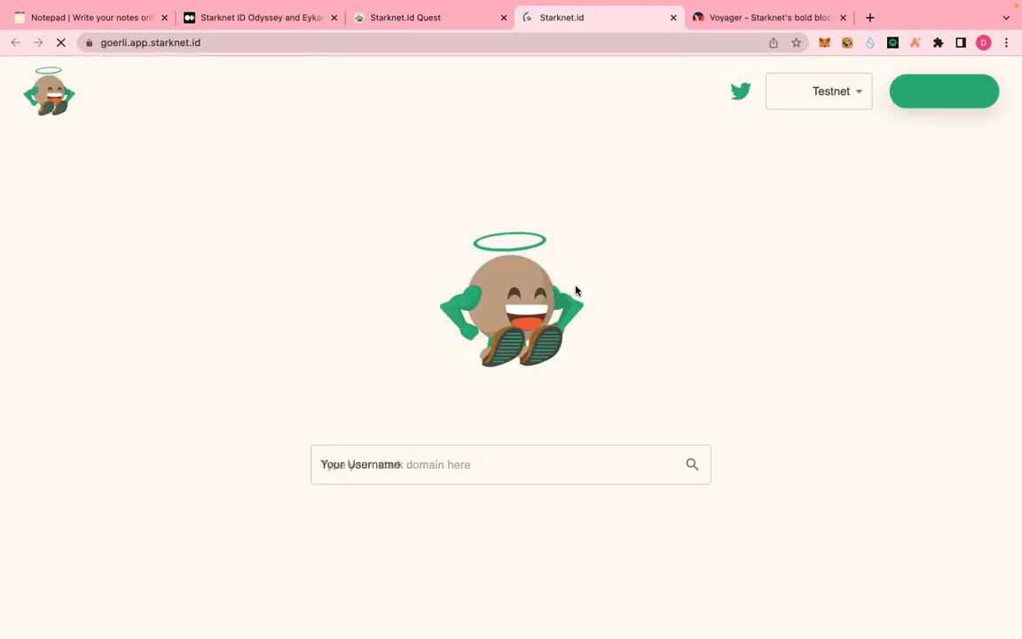
pyautogui.click(522, 468)
pyautogui.click(538, 374)
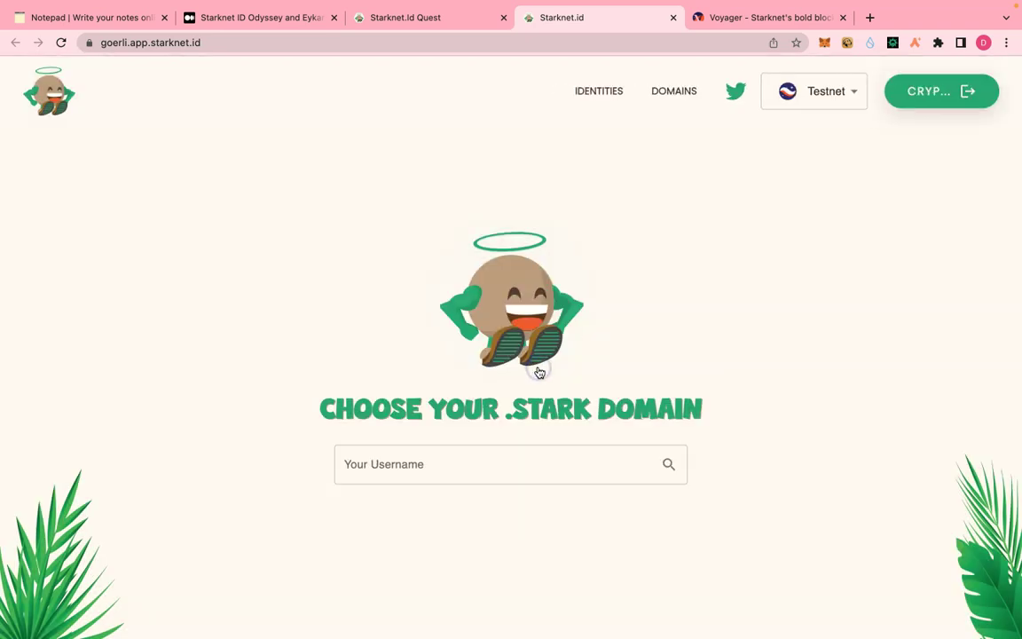
pyautogui.click(494, 467)
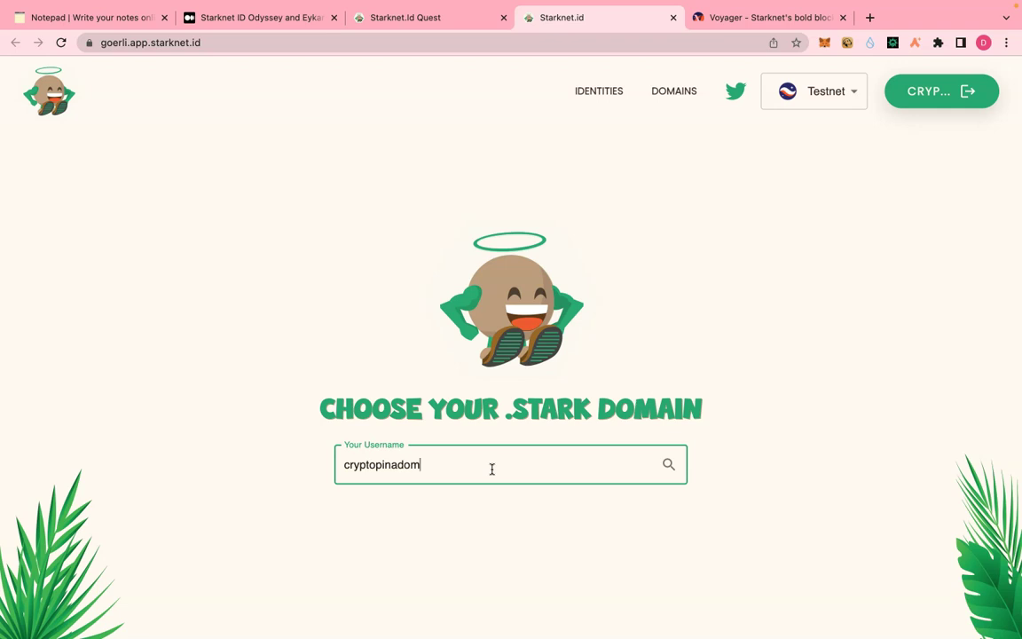
# - Register cryptopinadomain from L2 for 2 years at 0.018 ETH, approving in Argent X
pyautogui.press('Return')
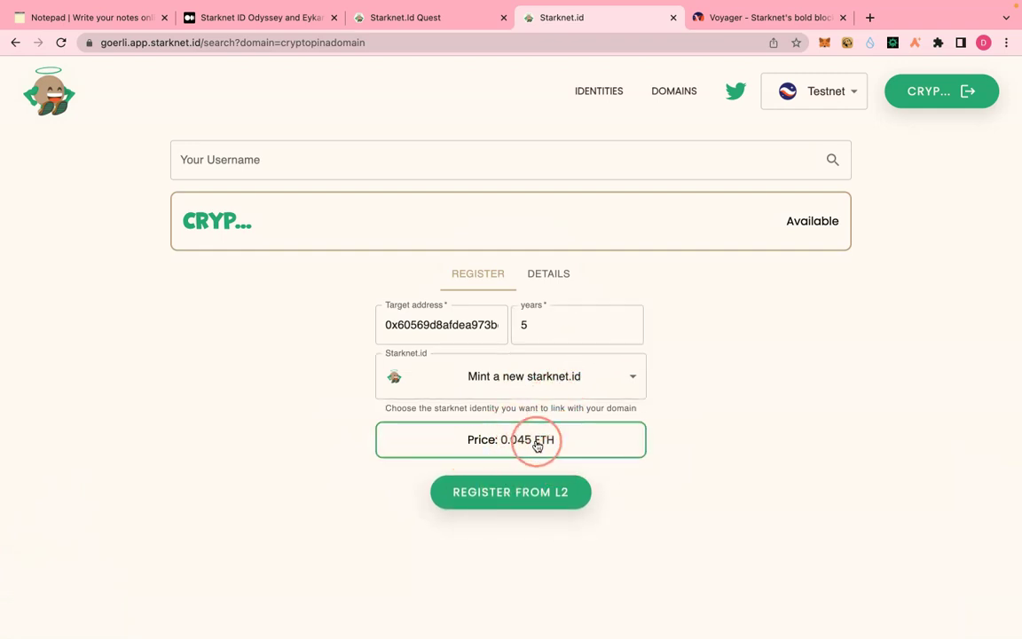
pyautogui.click(629, 331)
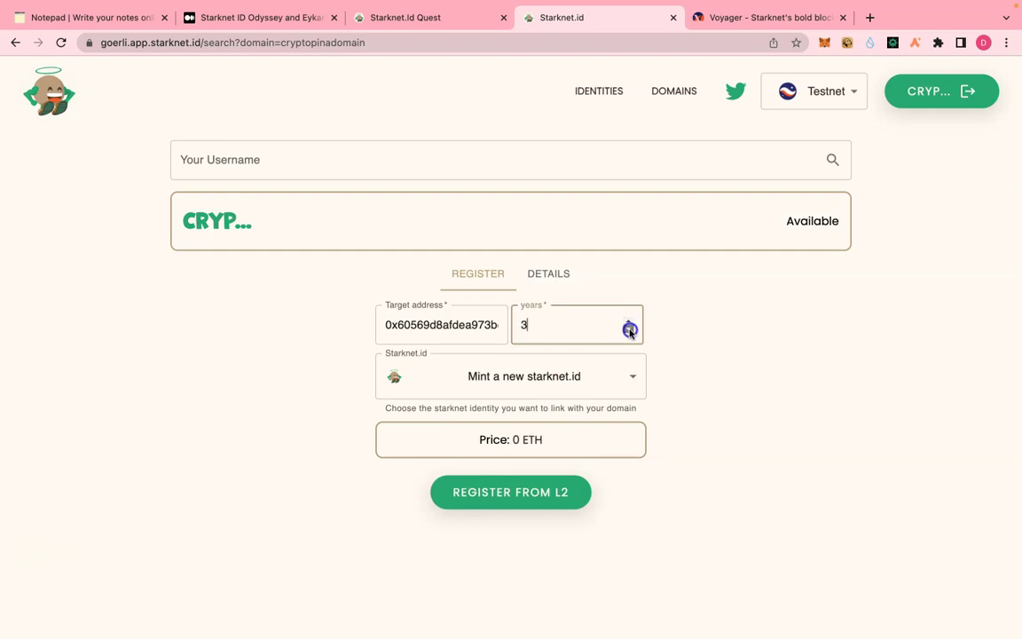
pyautogui.click(524, 497)
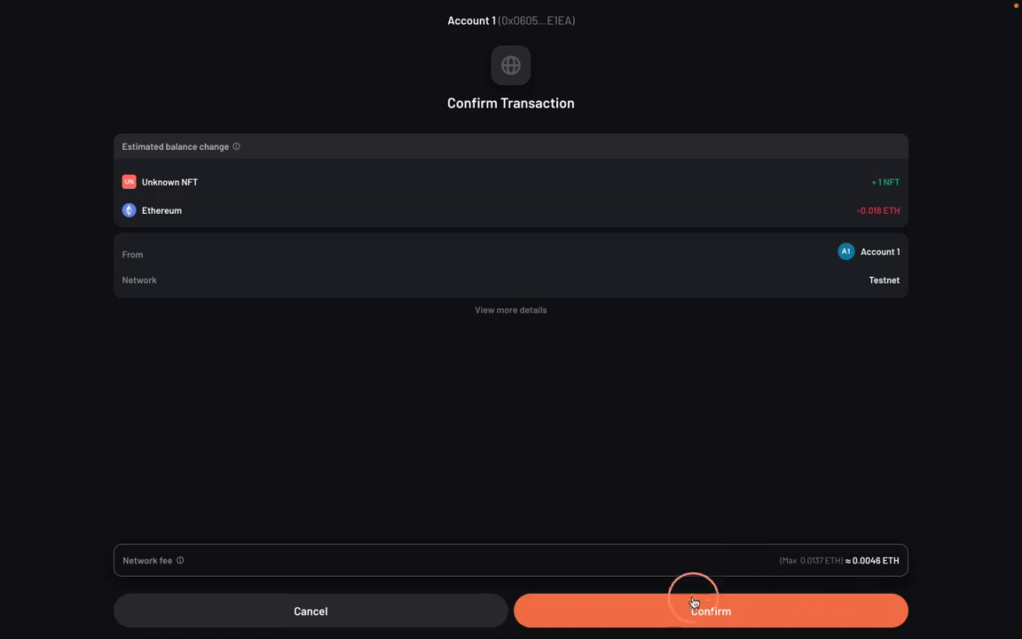
pyautogui.click(695, 602)
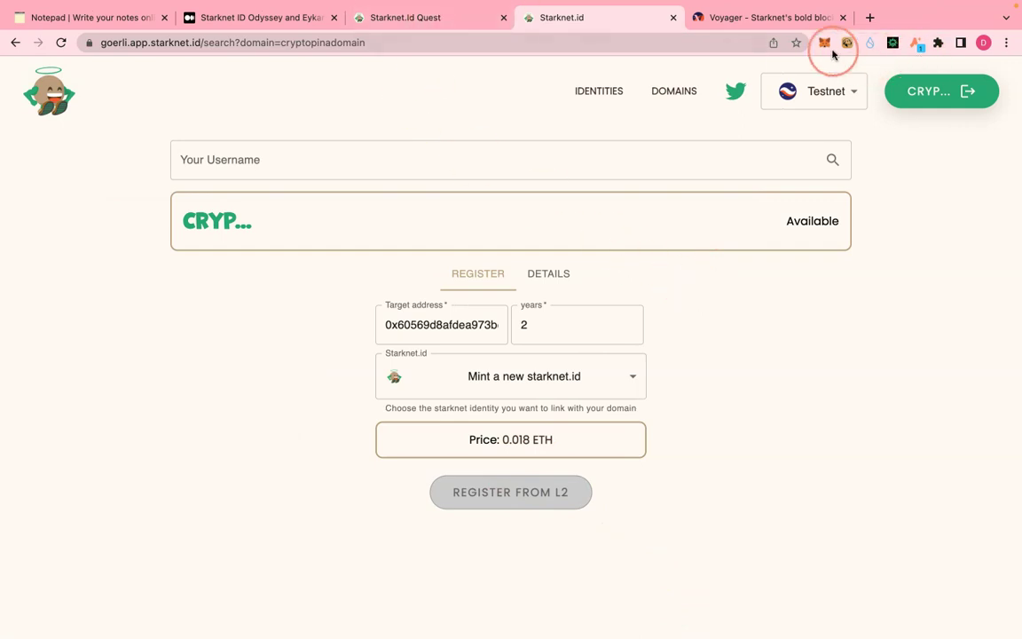
# - Open the pending domain registration transaction on Starkscan from the Argent X activity list
pyautogui.click(841, 22)
pyautogui.click(894, 44)
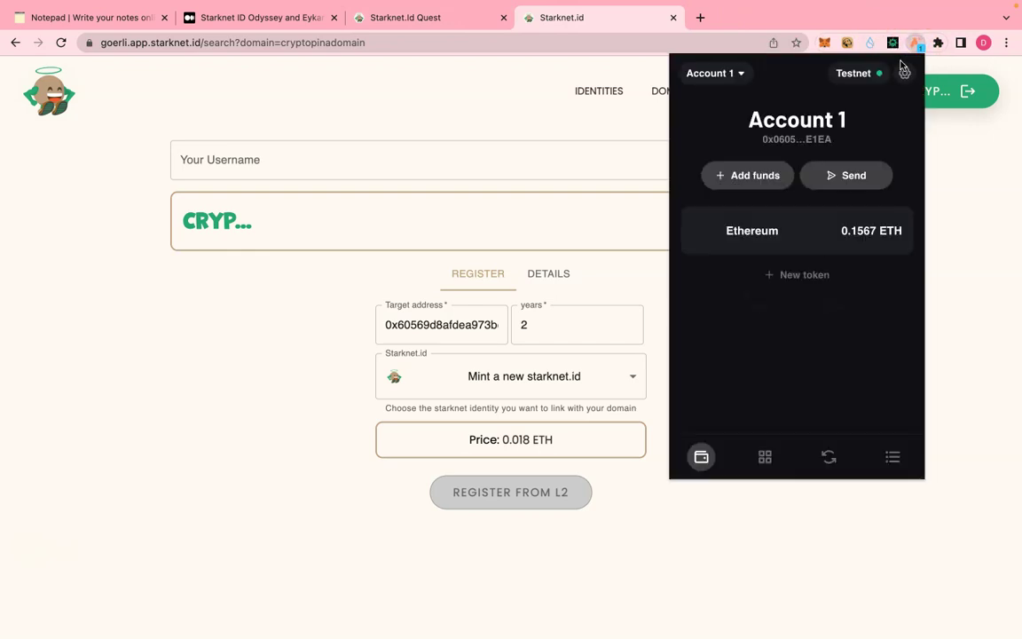
pyautogui.click(892, 456)
pyautogui.click(789, 182)
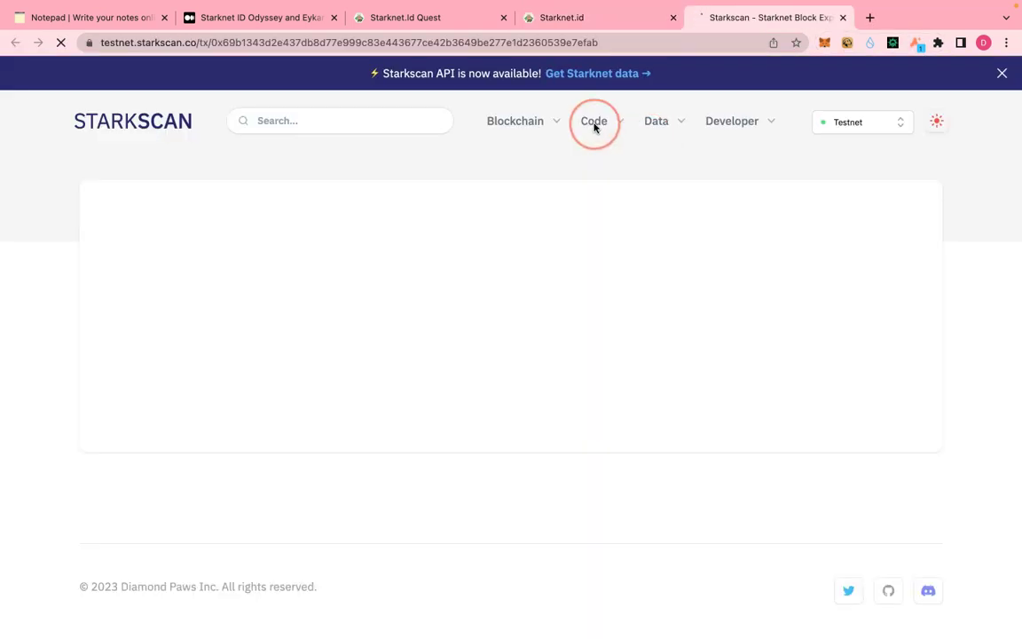
pyautogui.click(594, 124)
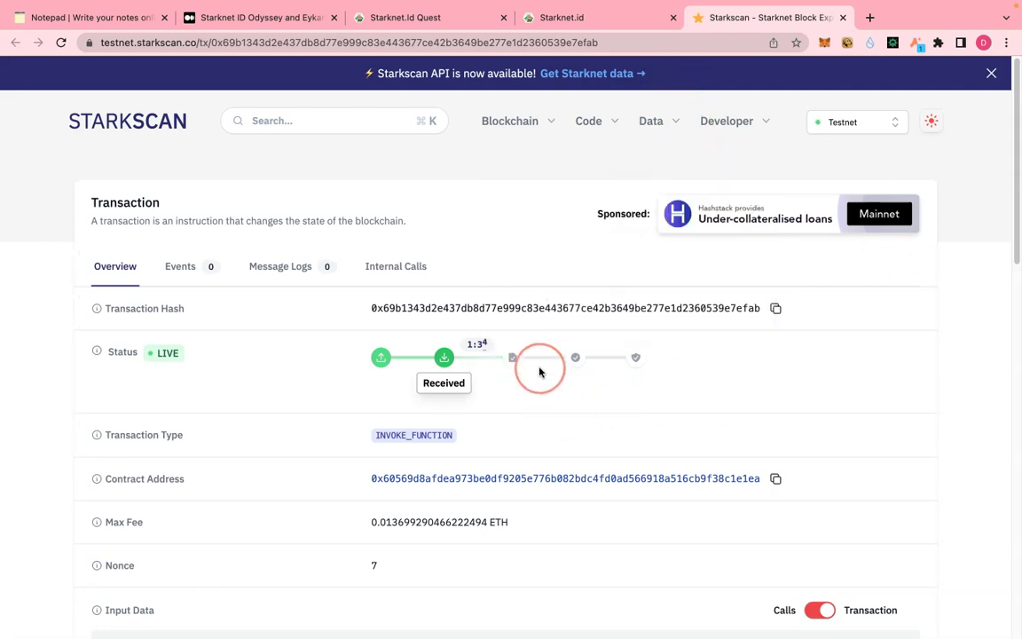
# - Close the registration page, validate the Get a domain quest on chain in Argent X, and close its dialog
pyautogui.click(426, 19)
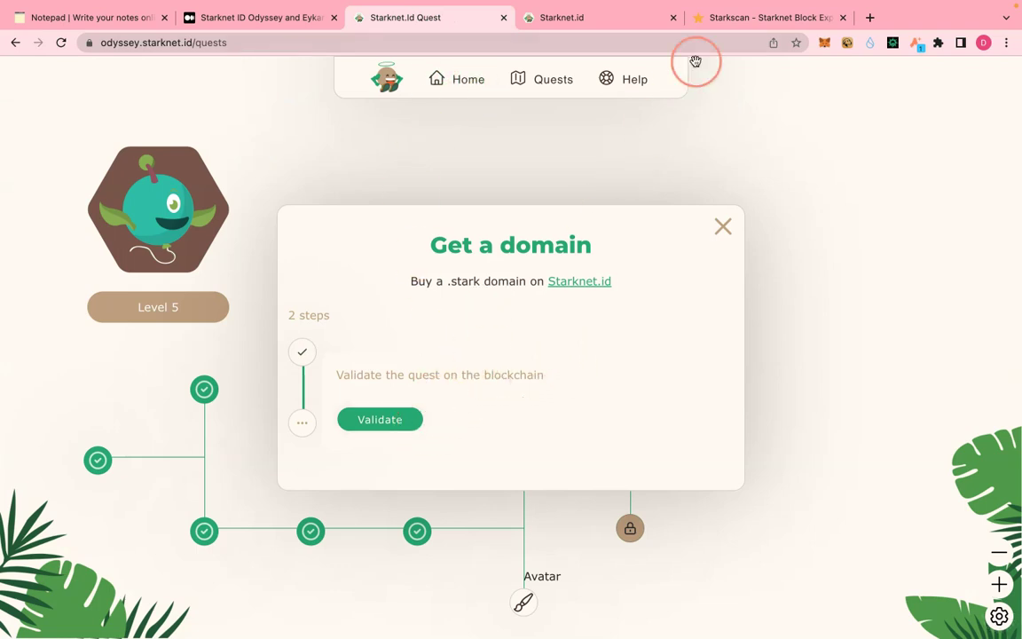
pyautogui.click(603, 26)
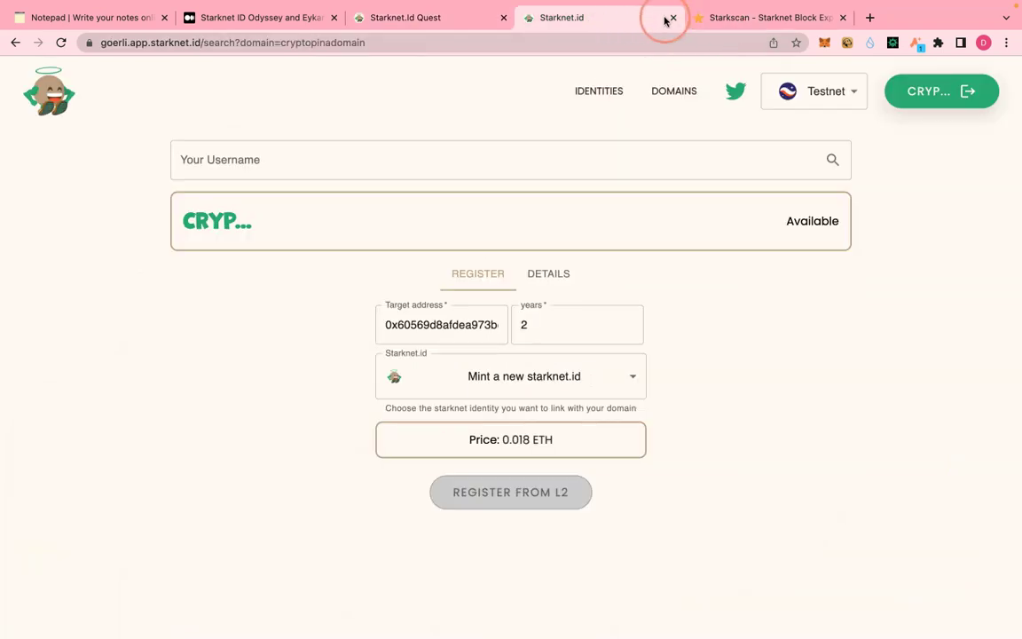
pyautogui.click(671, 20)
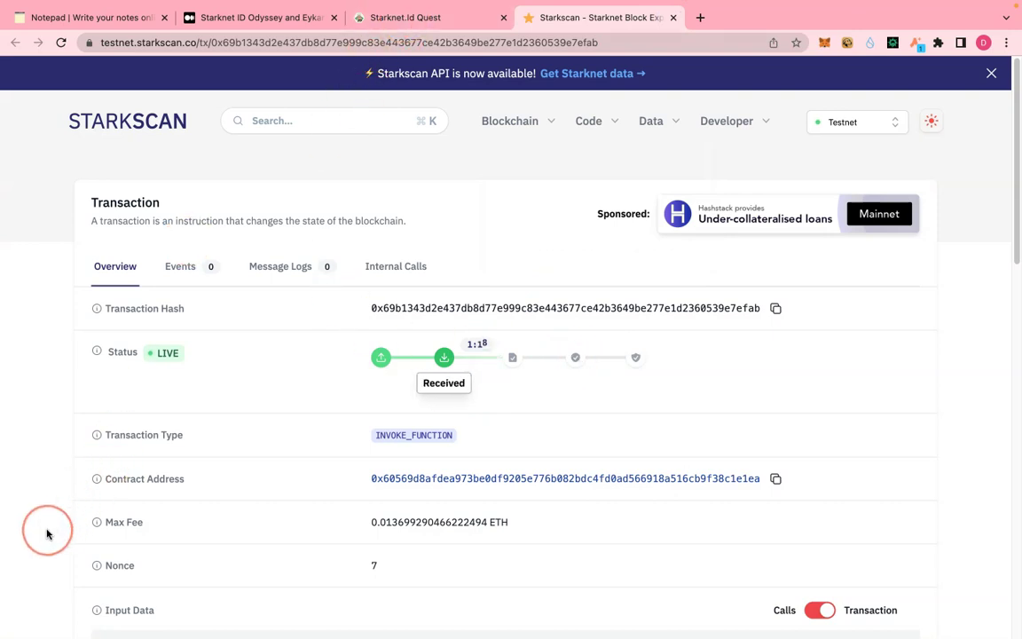
pyautogui.click(423, 20)
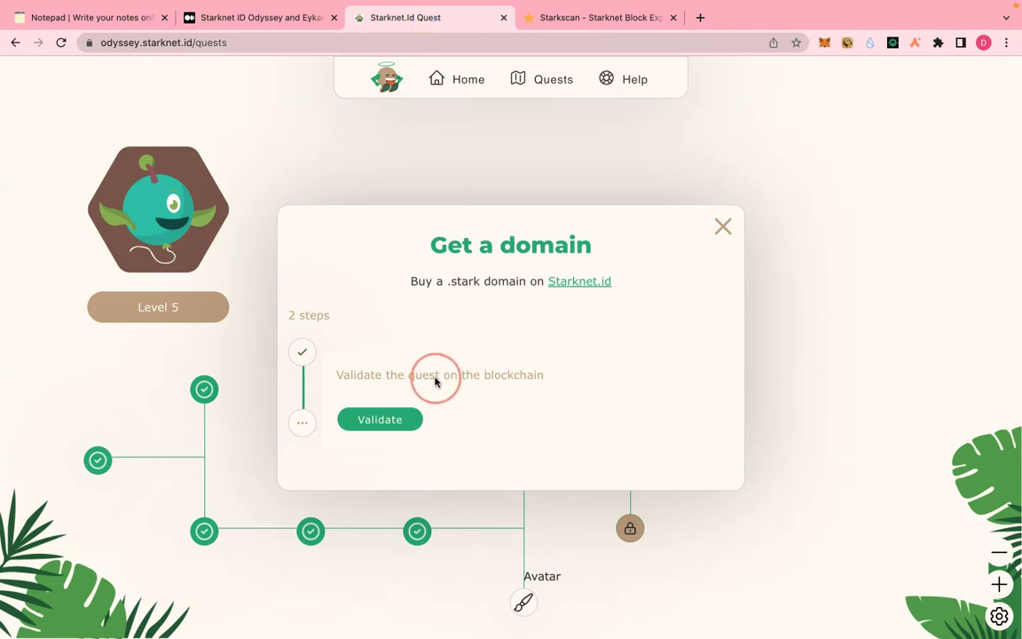
pyautogui.click(383, 422)
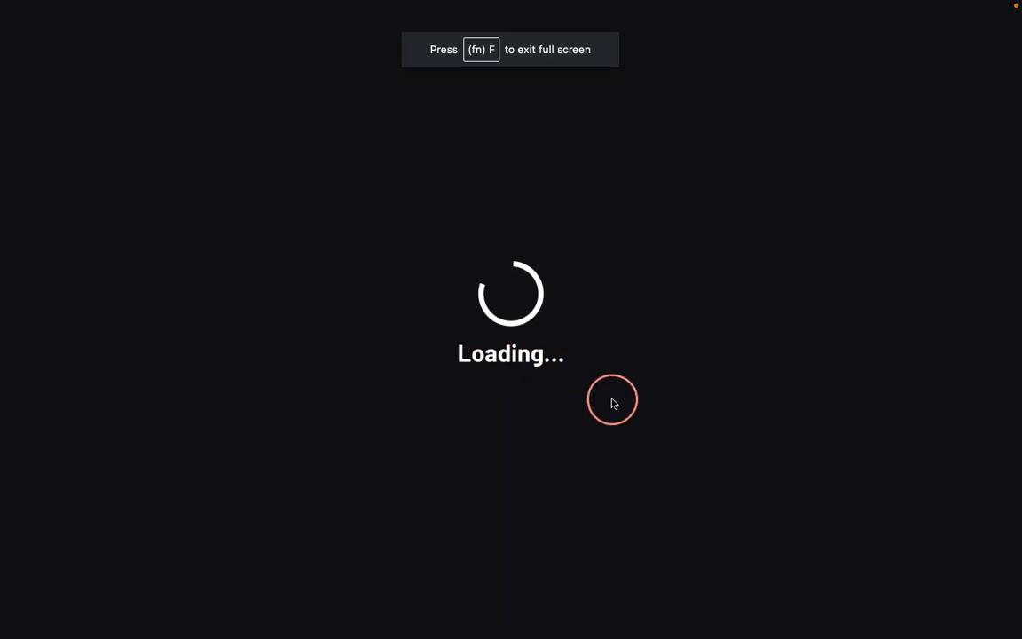
pyautogui.click(654, 607)
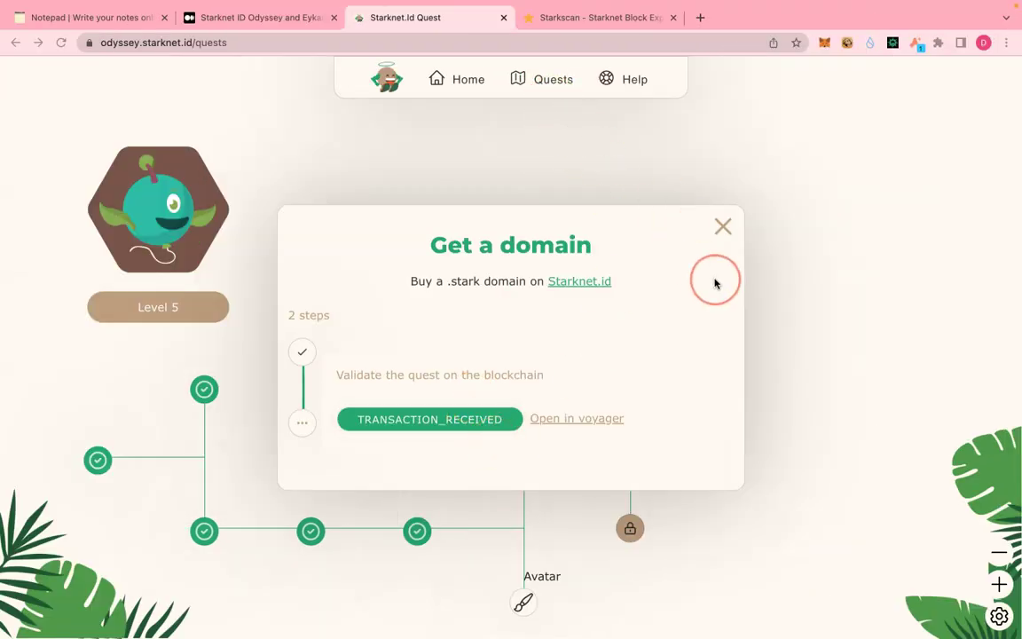
pyautogui.click(723, 228)
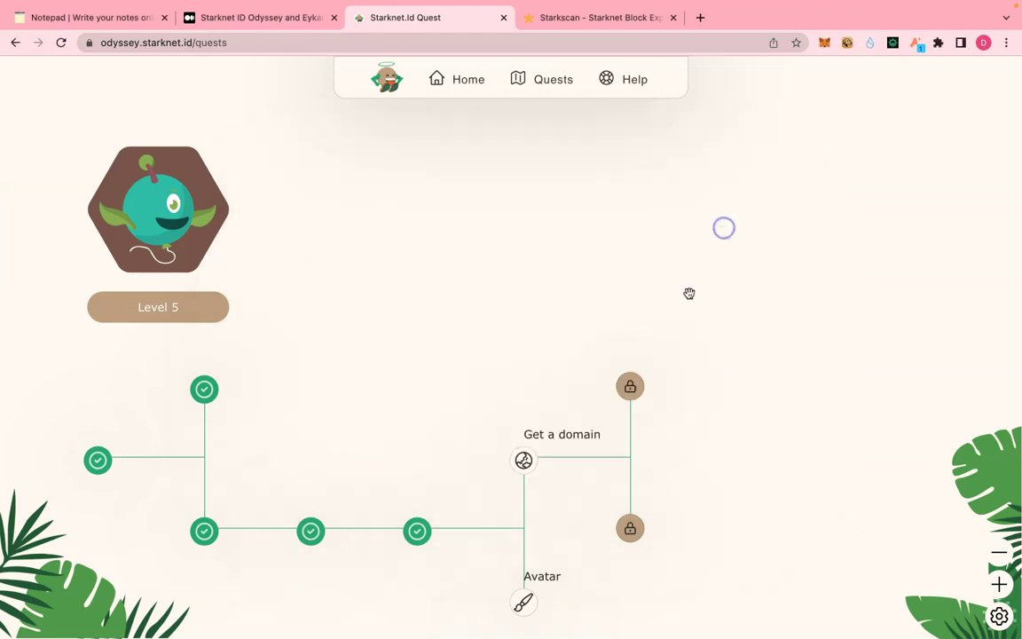
# - Confirm the Get a domain quest's purchase step to reach Level 6
pyautogui.moveTo(417, 538)
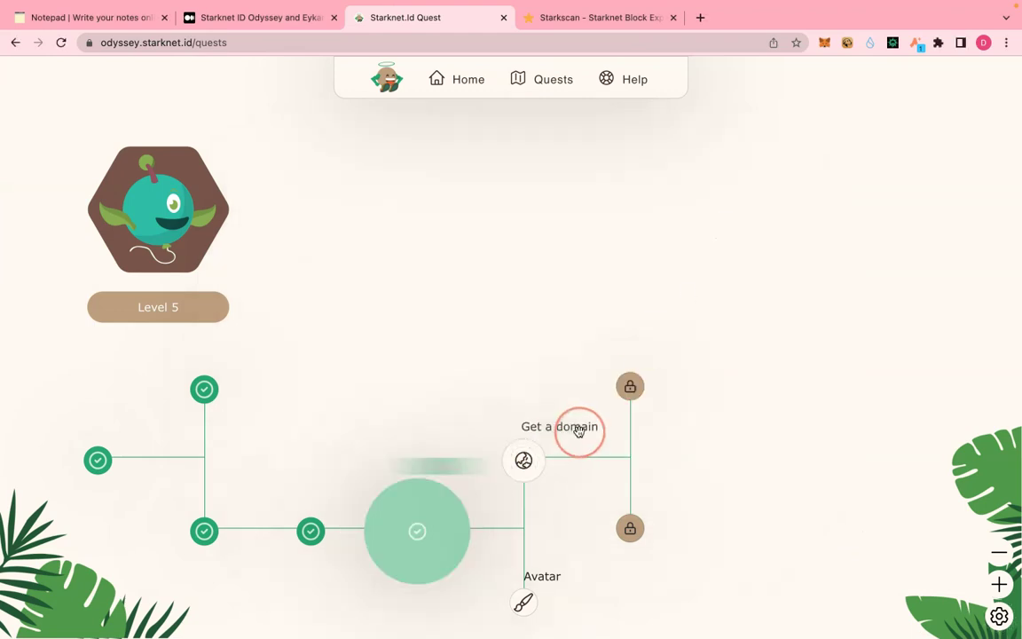
pyautogui.moveTo(529, 463)
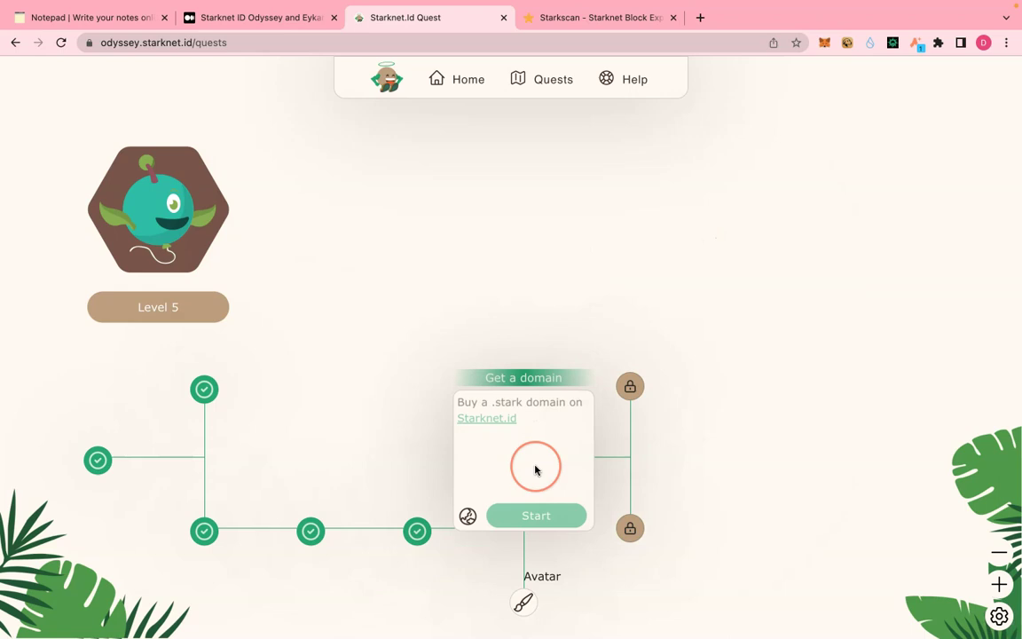
pyautogui.click(536, 515)
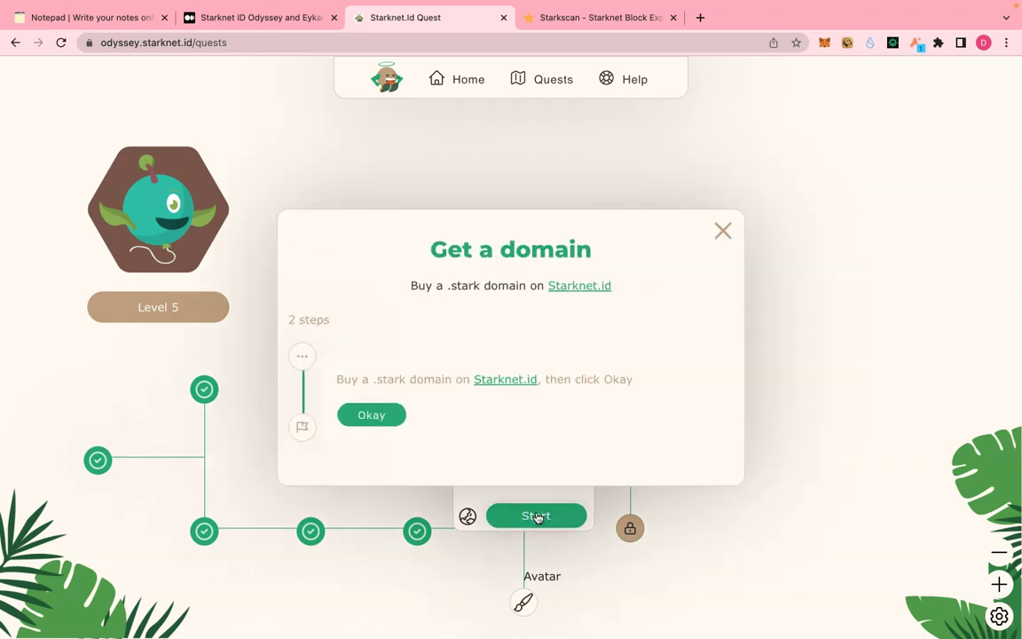
pyautogui.click(372, 416)
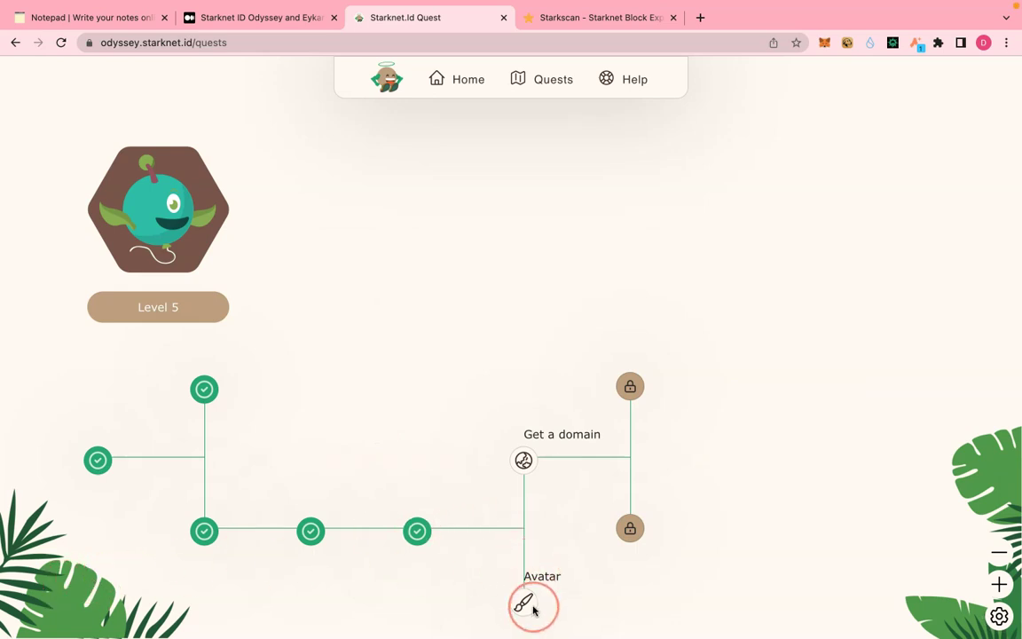
# - Zoom the page out to 90% and start the Avatar quest
pyautogui.moveTo(531, 610)
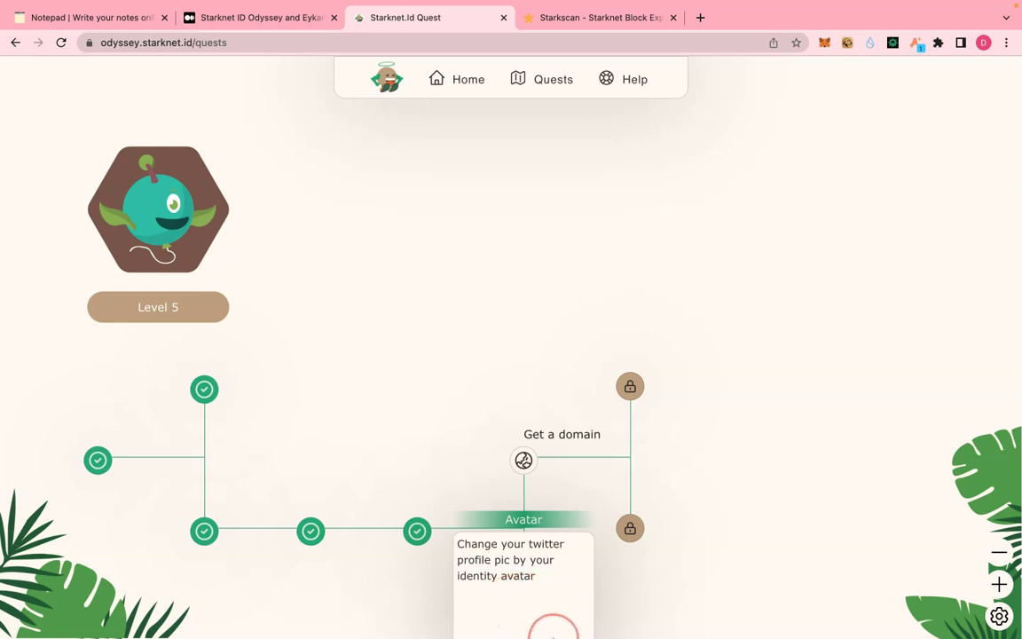
pyautogui.moveTo(538, 470)
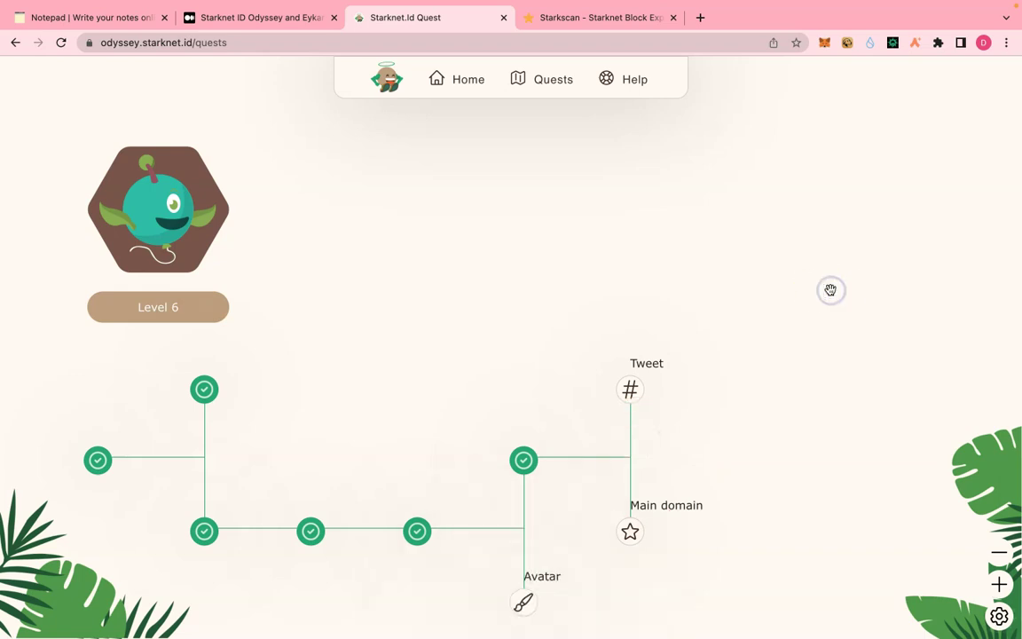
pyautogui.press('super+minus')
pyautogui.moveTo(468, 555)
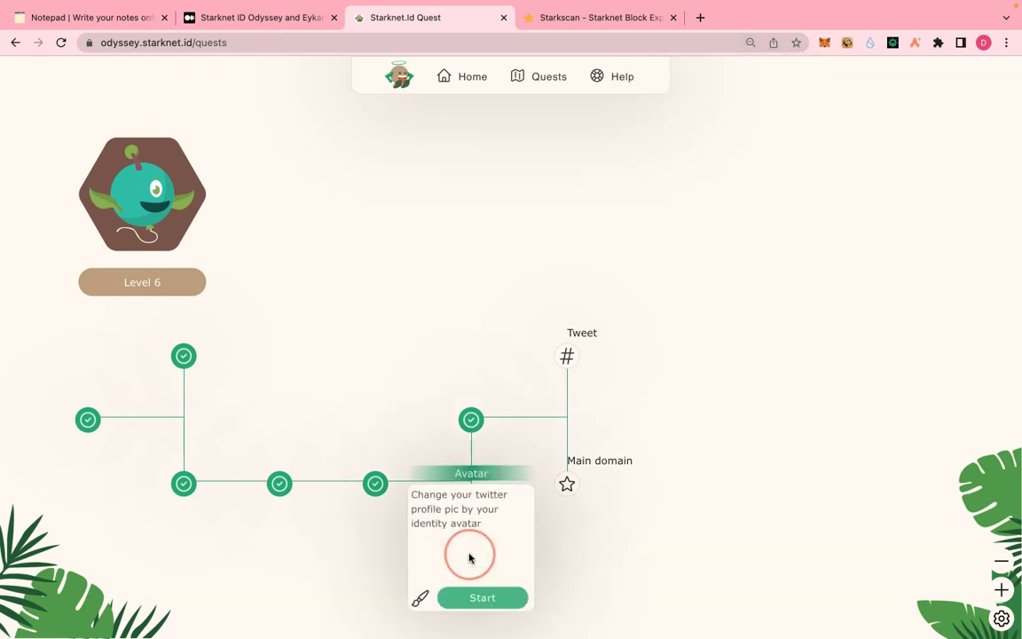
pyautogui.click(473, 600)
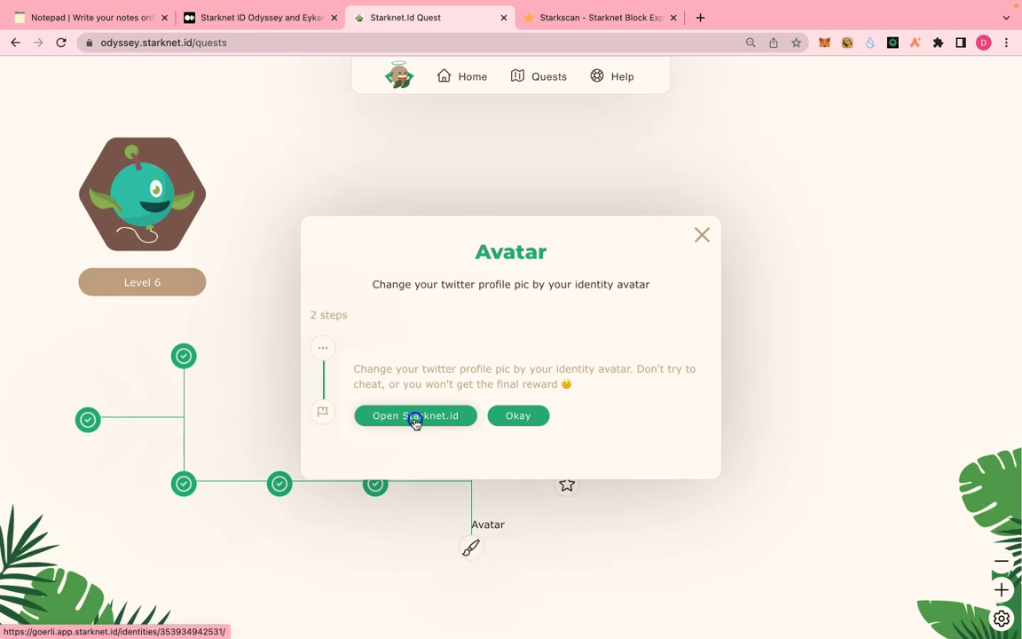
# - Connect Argent X on the Starknet.id identity page and capture a cropped screenshot of the avatar card
pyautogui.click(415, 418)
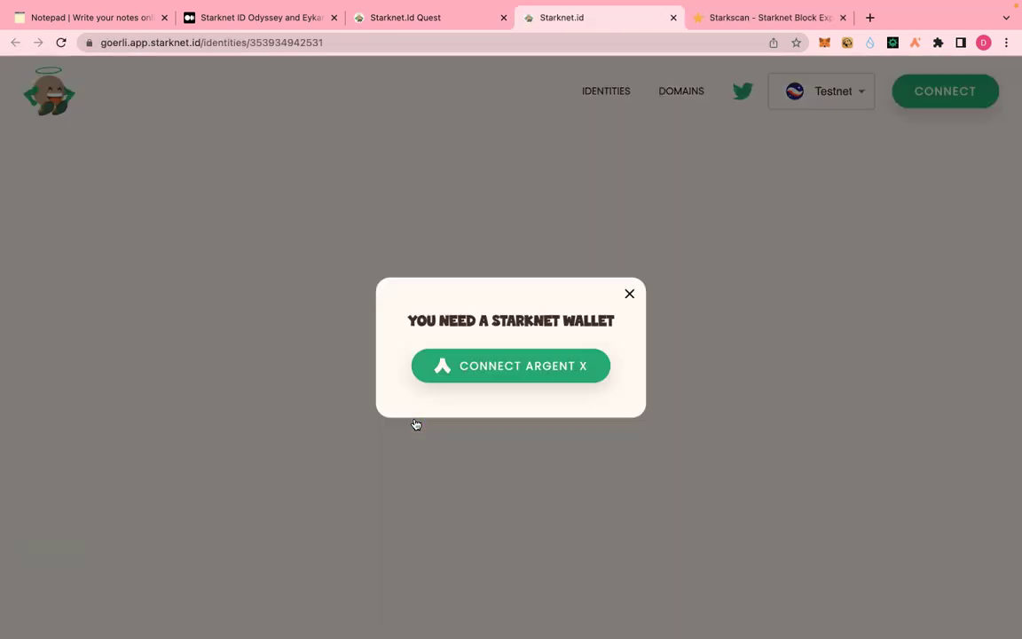
pyautogui.click(488, 365)
pyautogui.click(302, 351)
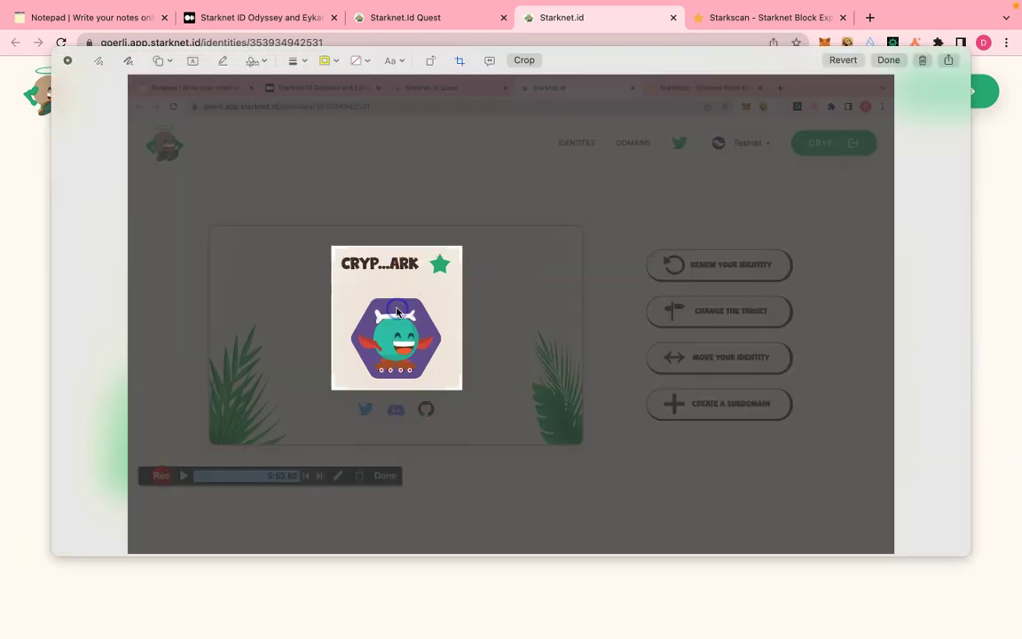
pyautogui.click(524, 61)
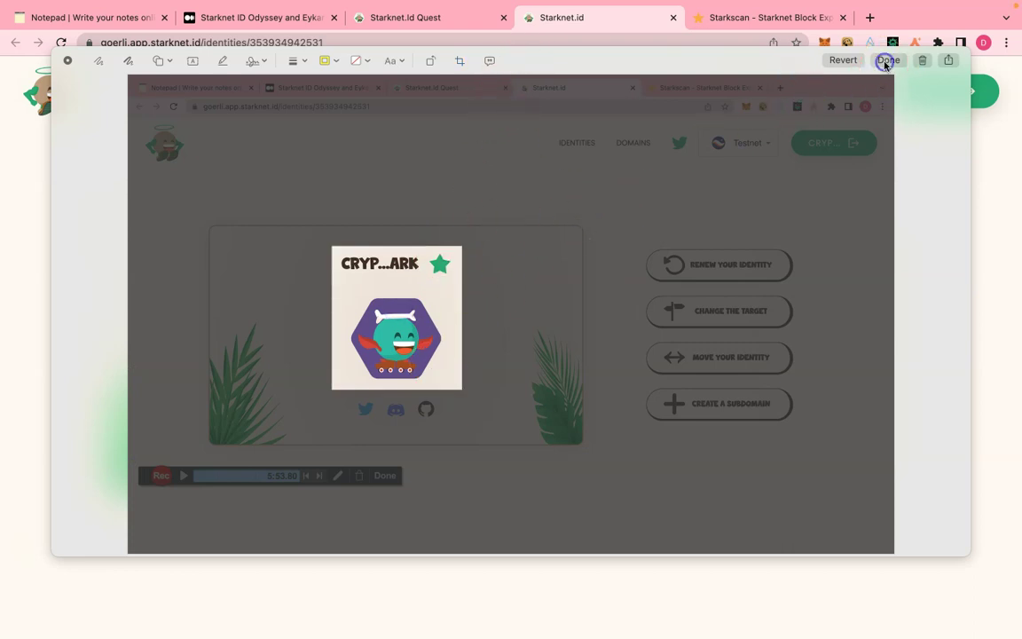
pyautogui.click(886, 61)
# - Start linking Twitter from the identity page, ending on the Twitter authorization page
pyautogui.click(316, 448)
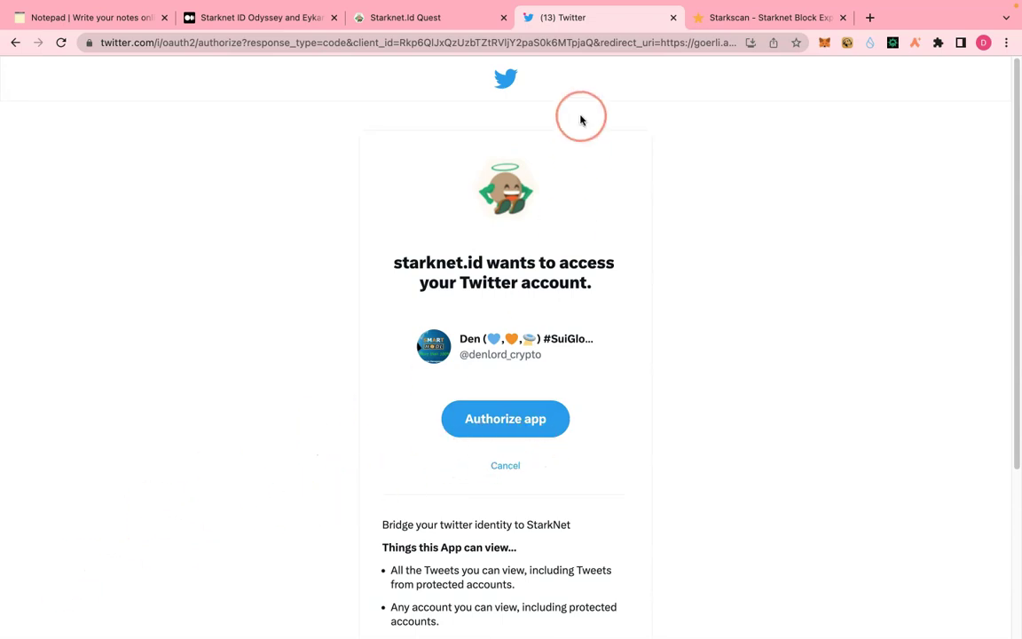
pyautogui.click(439, 26)
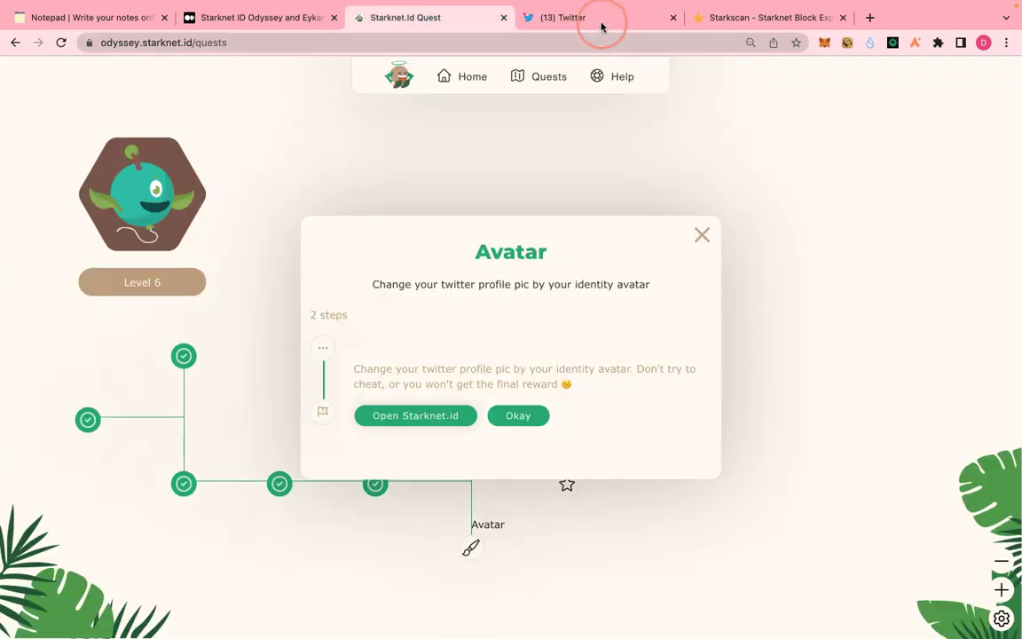
pyautogui.click(601, 27)
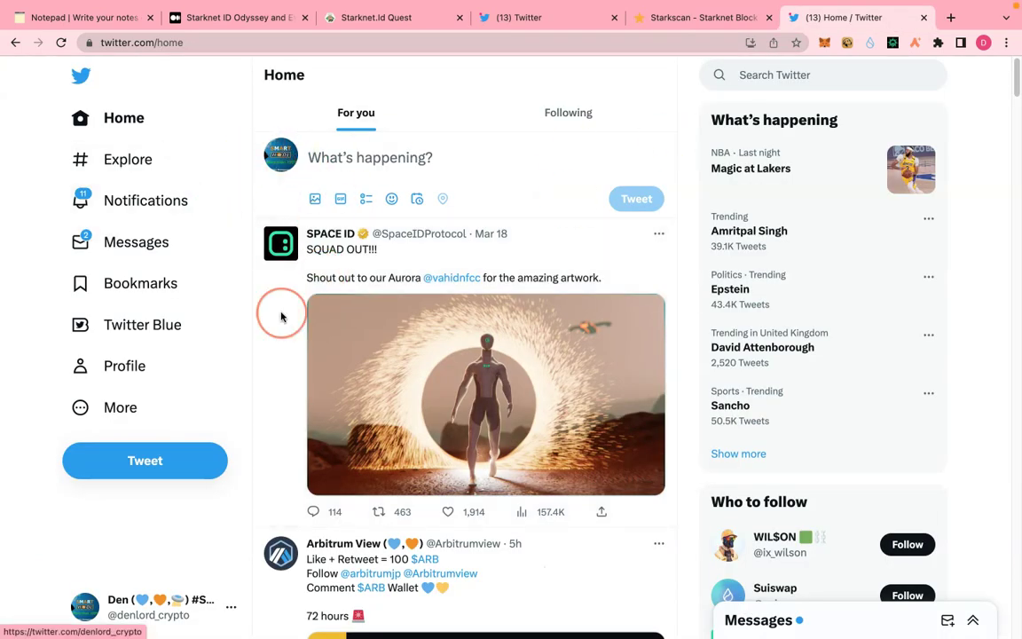
# - Replace the Twitter profile photo with the cropped Starknet.id avatar screenshot and save the profile
pyautogui.scroll(-3, 219, 342)
pyautogui.click(123, 377)
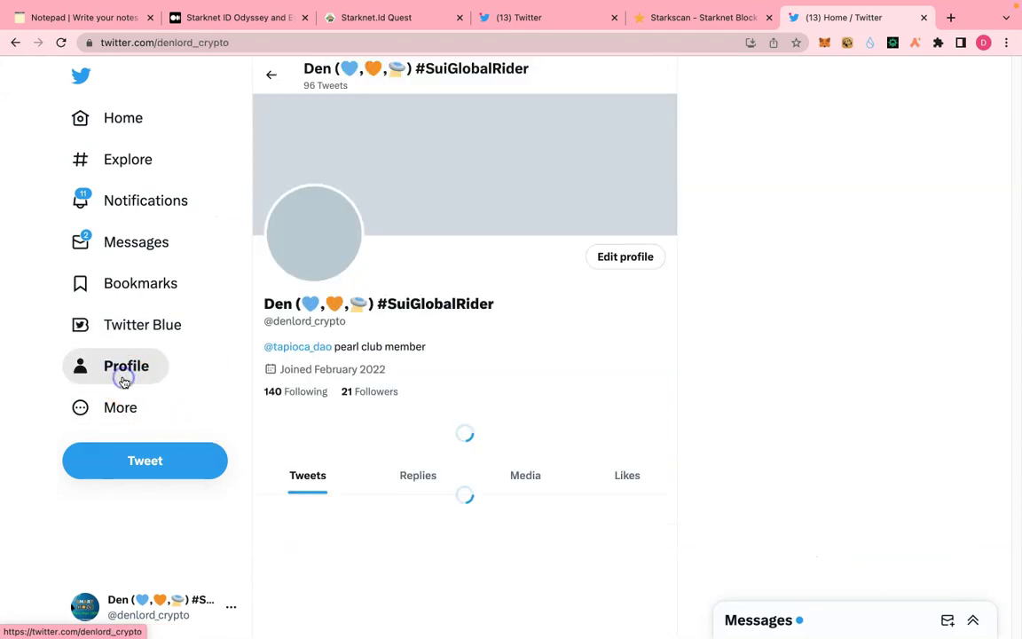
pyautogui.click(620, 258)
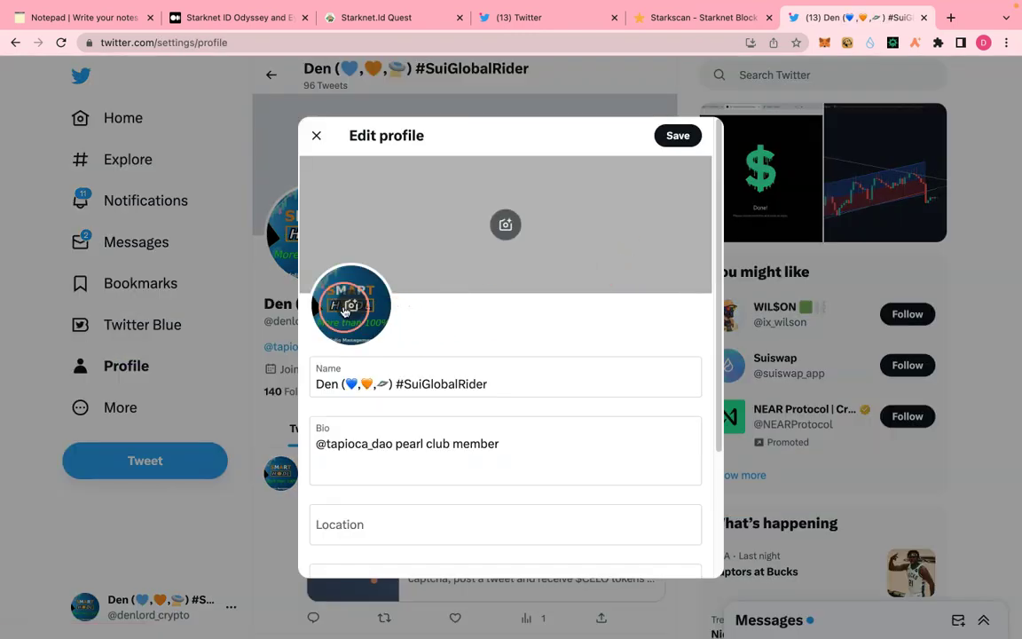
pyautogui.click(350, 306)
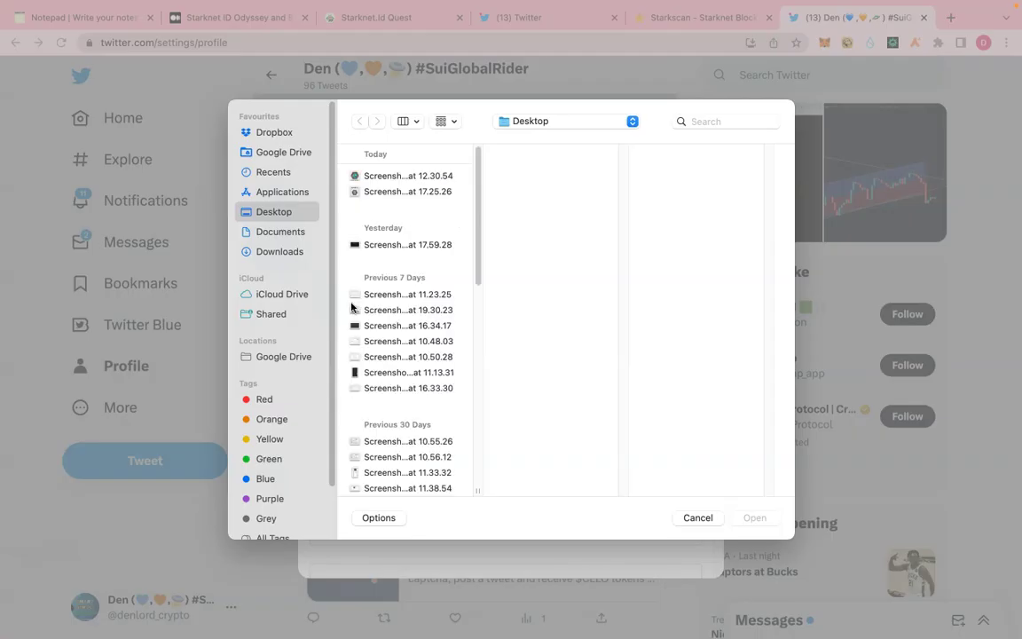
pyautogui.click(696, 522)
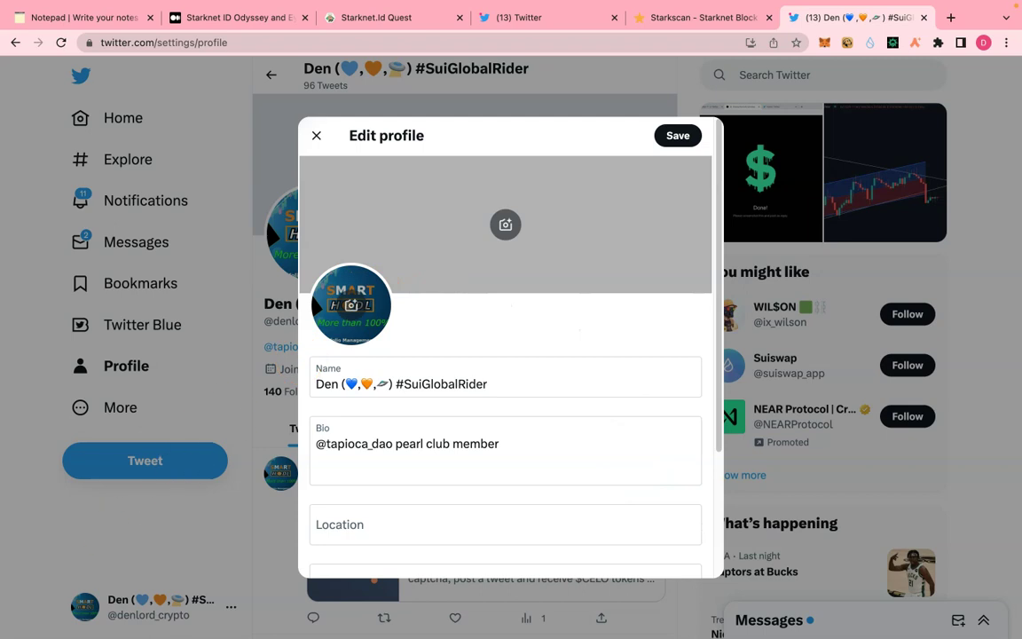
pyautogui.click(687, 140)
pyautogui.click(687, 138)
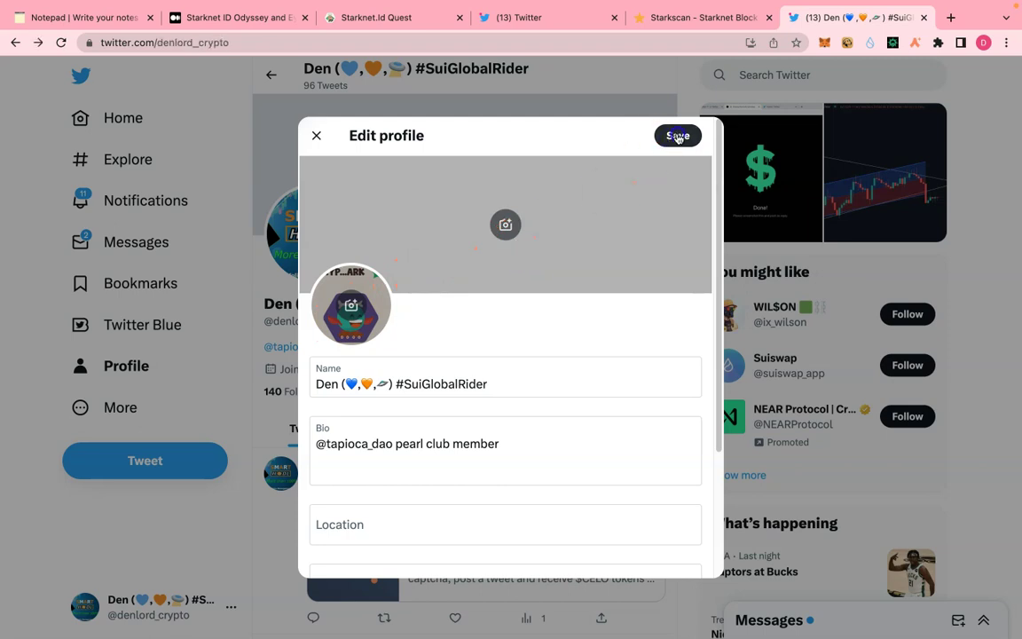
pyautogui.click(677, 136)
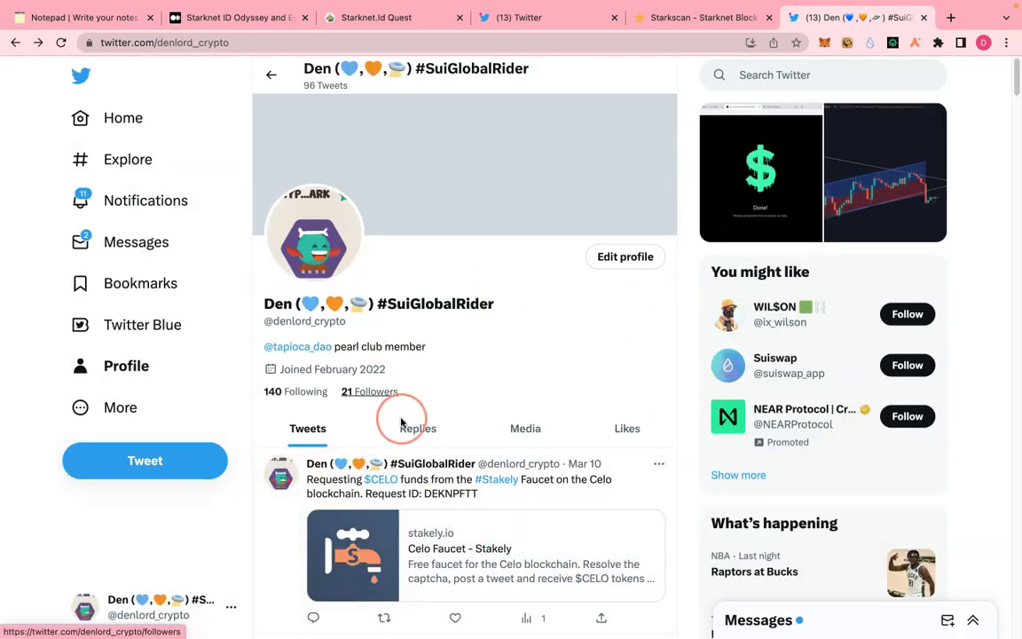
pyautogui.click(680, 26)
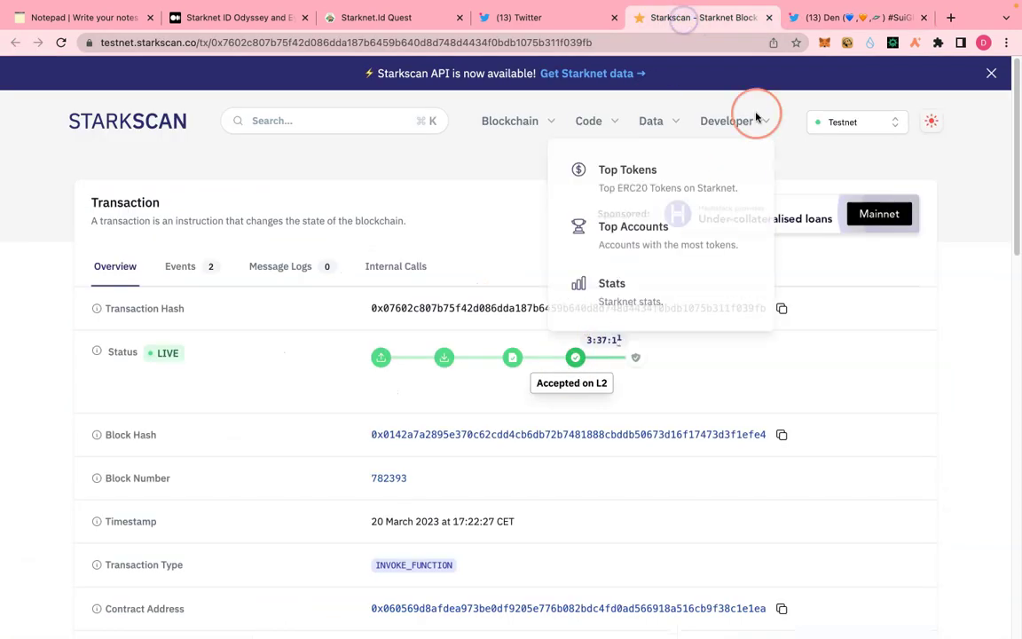
# - Authorize Starknet.id on Twitter, connect Argent X, and confirm the Verify My Twitter transaction
pyautogui.click(768, 18)
pyautogui.click(561, 17)
pyautogui.click(504, 418)
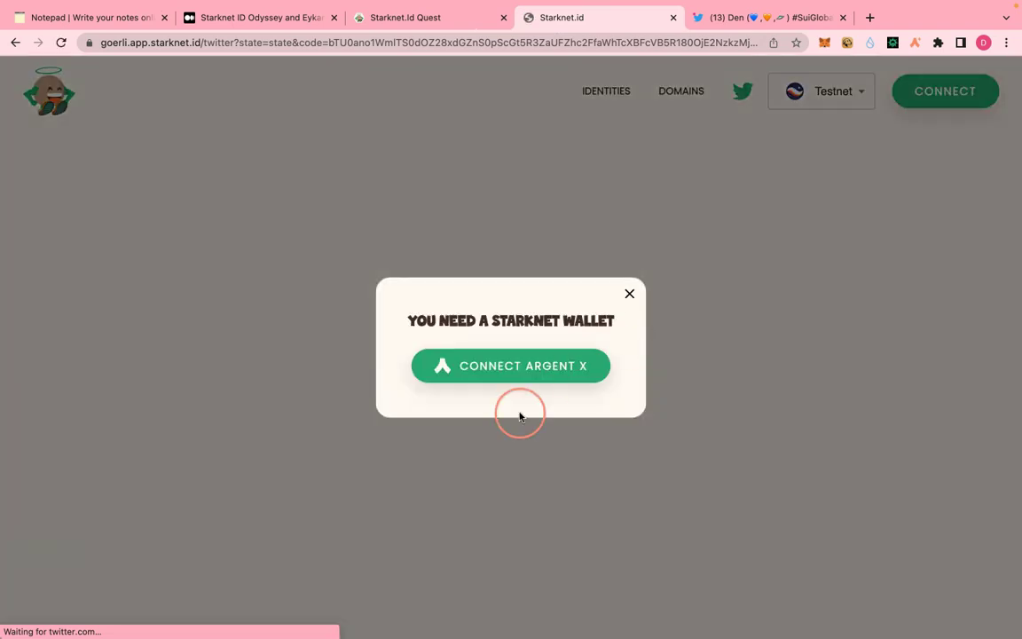
pyautogui.click(513, 360)
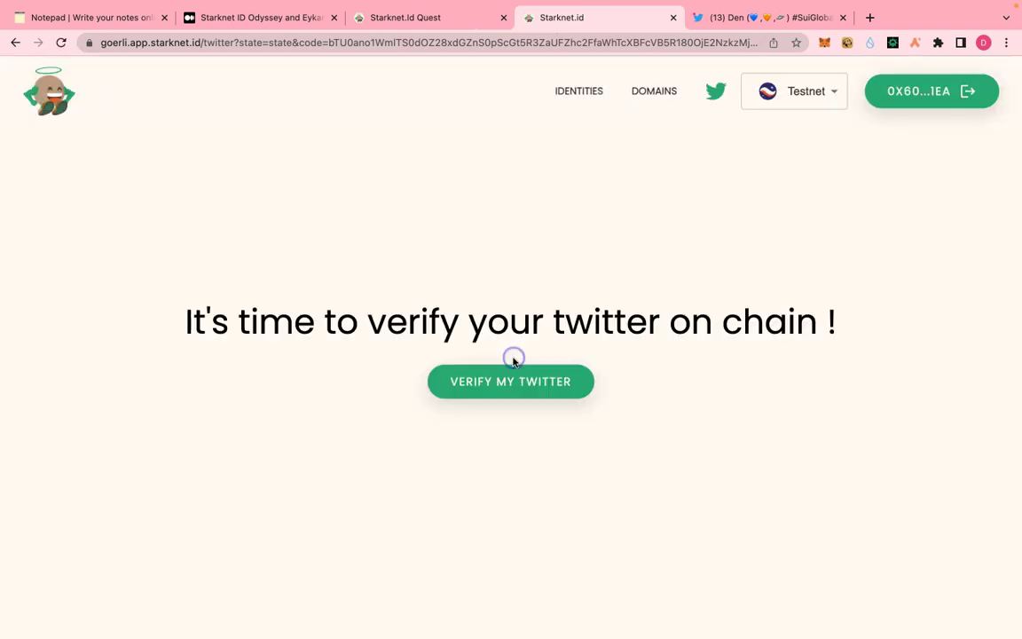
pyautogui.click(505, 391)
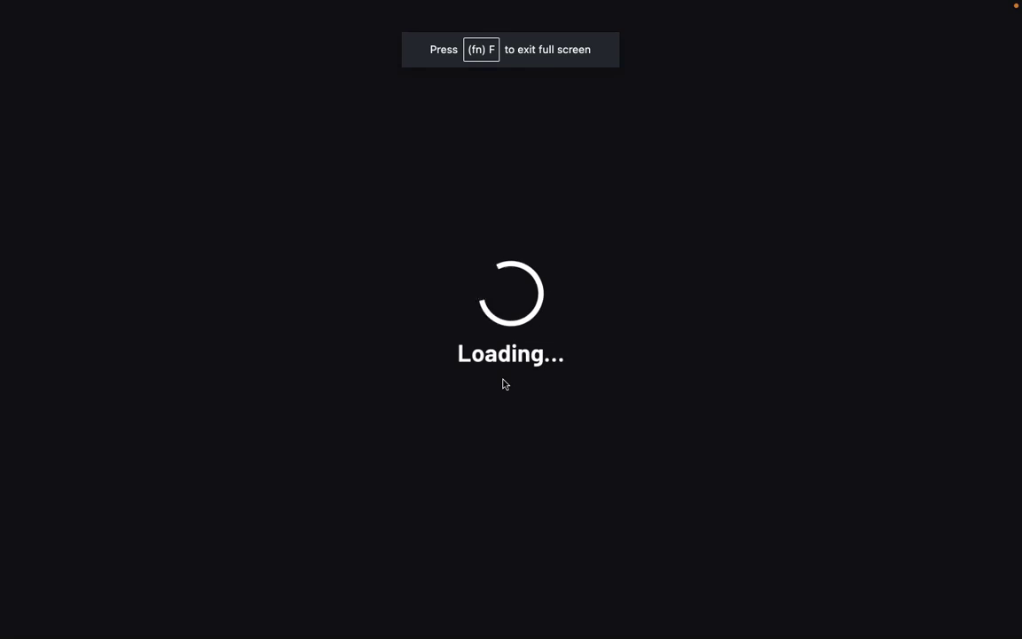
pyautogui.click(686, 616)
pyautogui.click(715, 615)
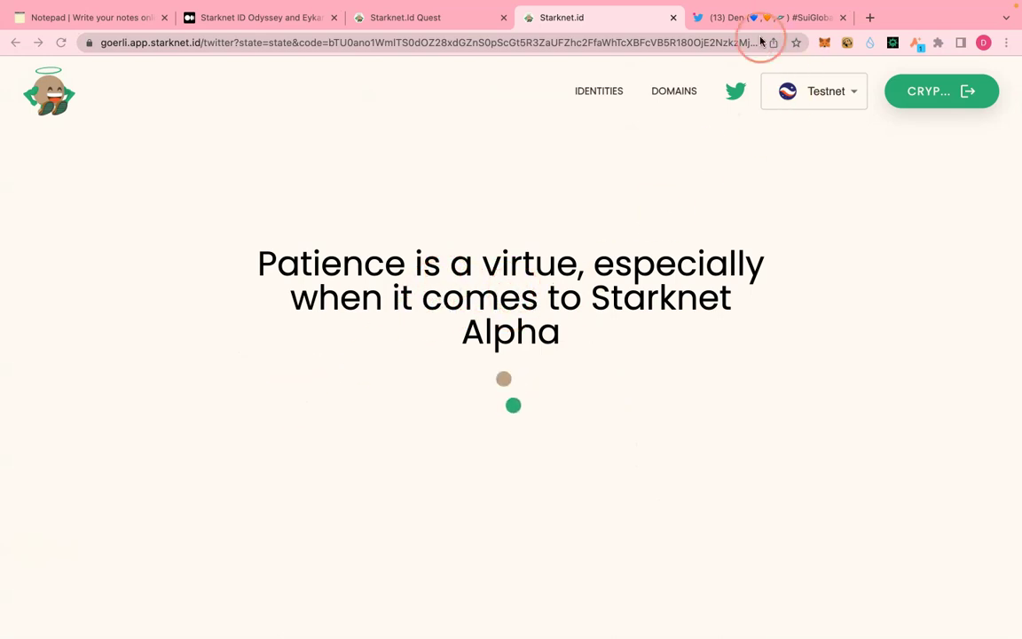
# - Check the verification transaction in Argent X Activity and on Starkscan, then return to the quest tab
pyautogui.click(816, 19)
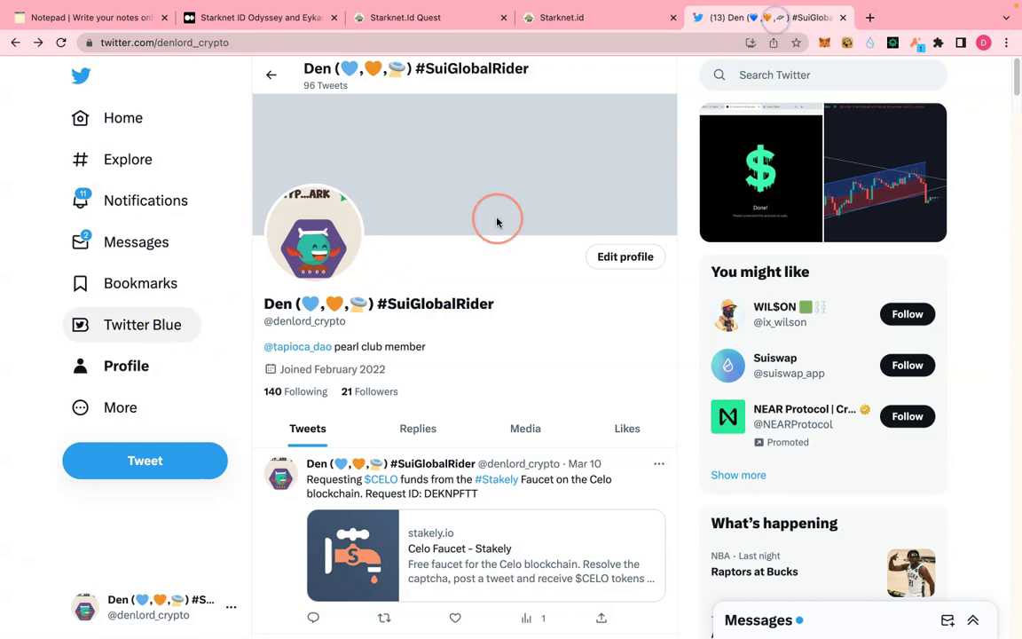
pyautogui.click(841, 18)
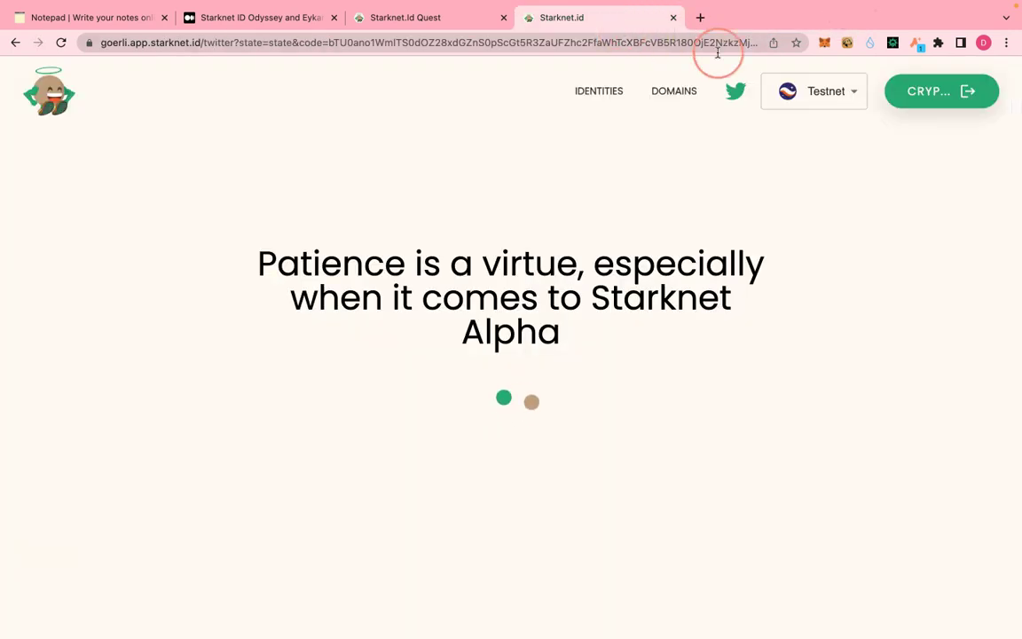
pyautogui.click(918, 51)
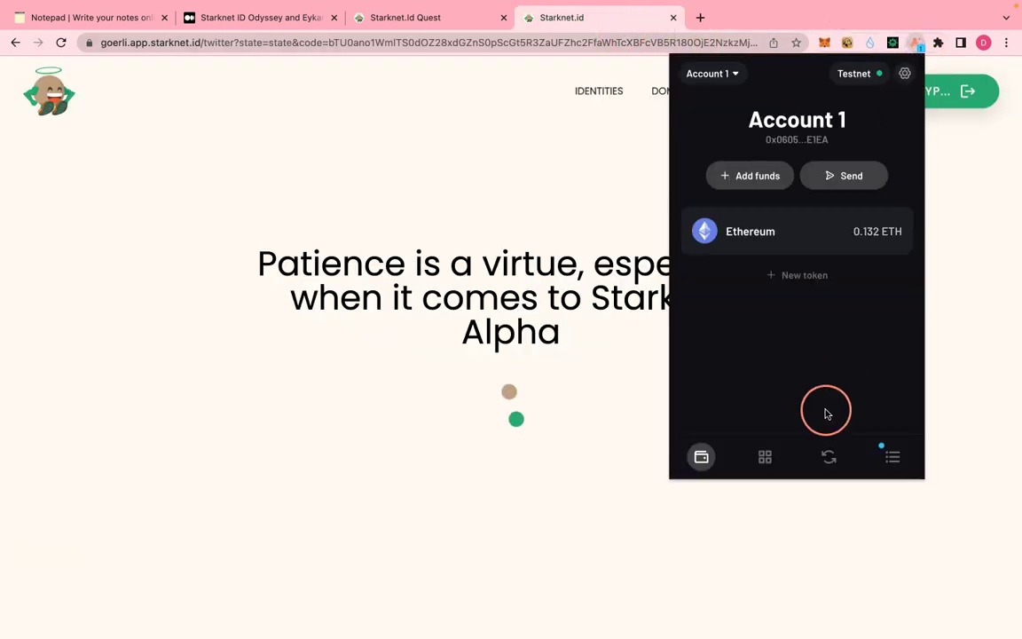
pyautogui.click(892, 457)
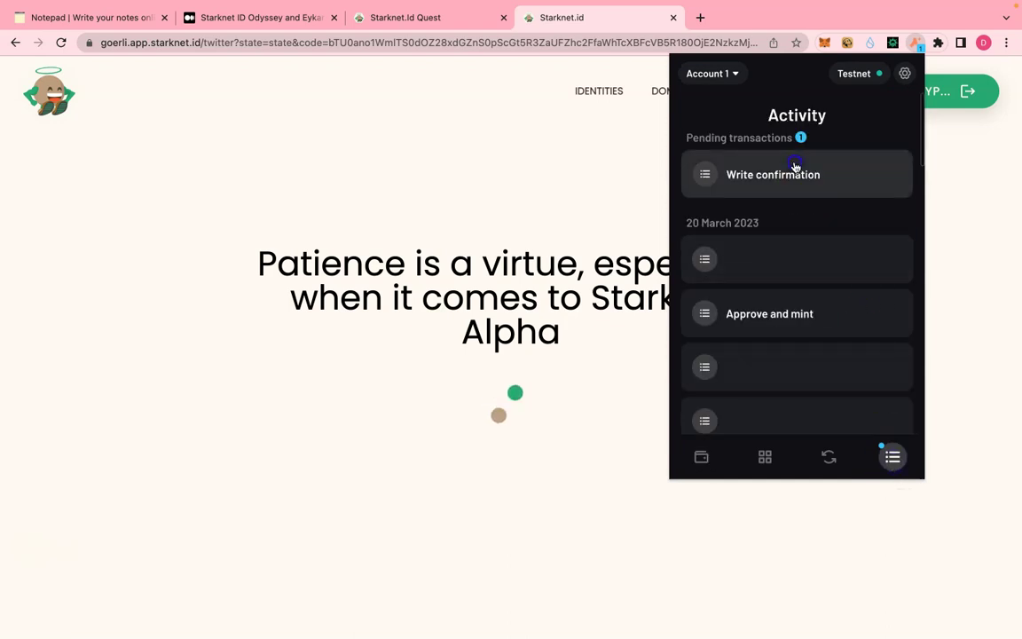
pyautogui.click(793, 171)
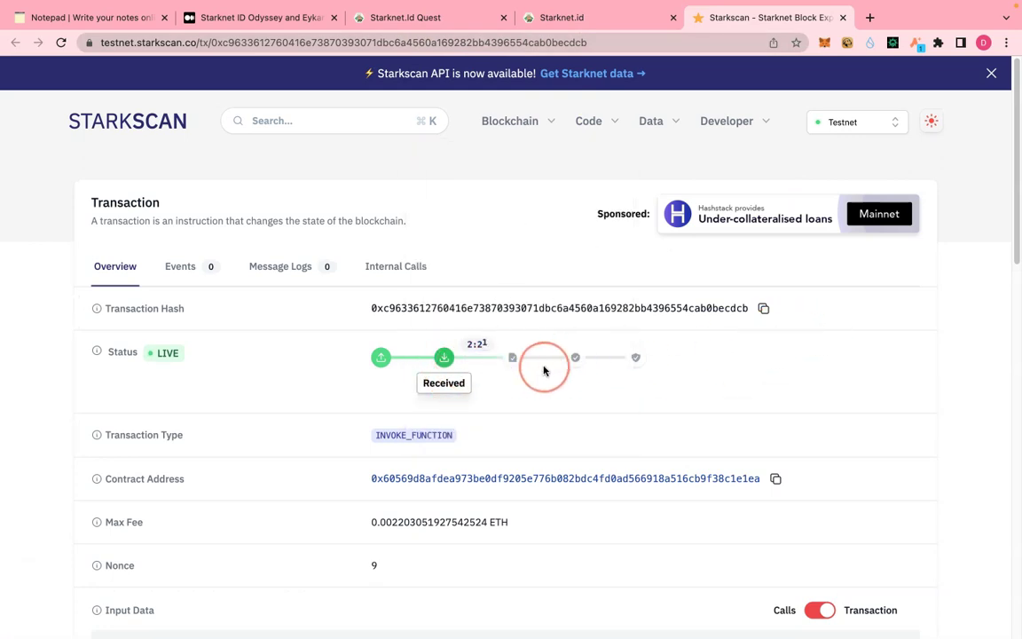
pyautogui.click(408, 18)
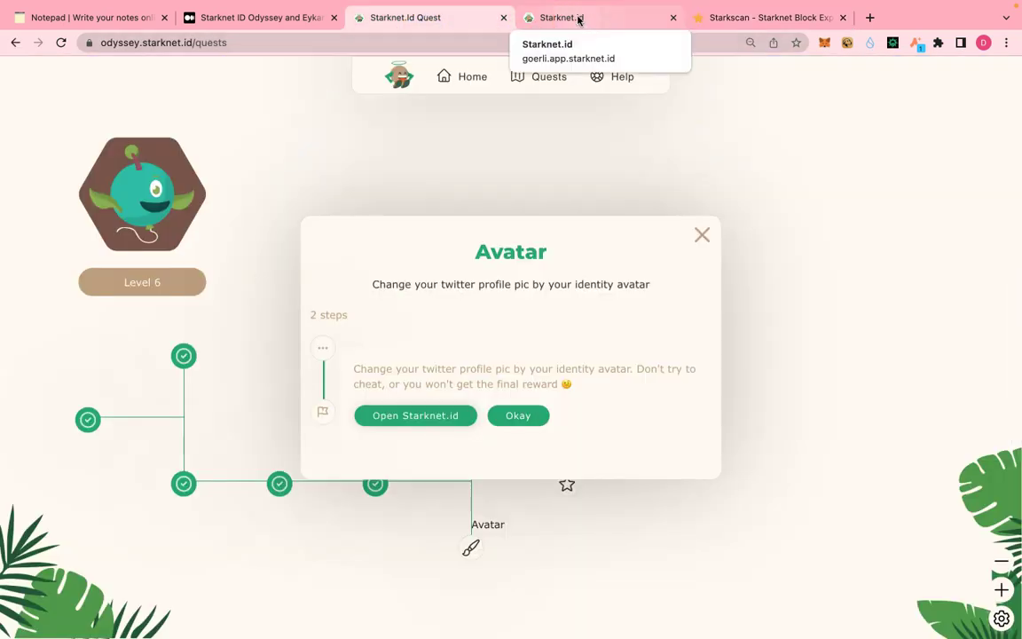
# - Confirm on the Starknet.id identity page that the Twitter account is verified
pyautogui.click(578, 18)
pyautogui.click(434, 29)
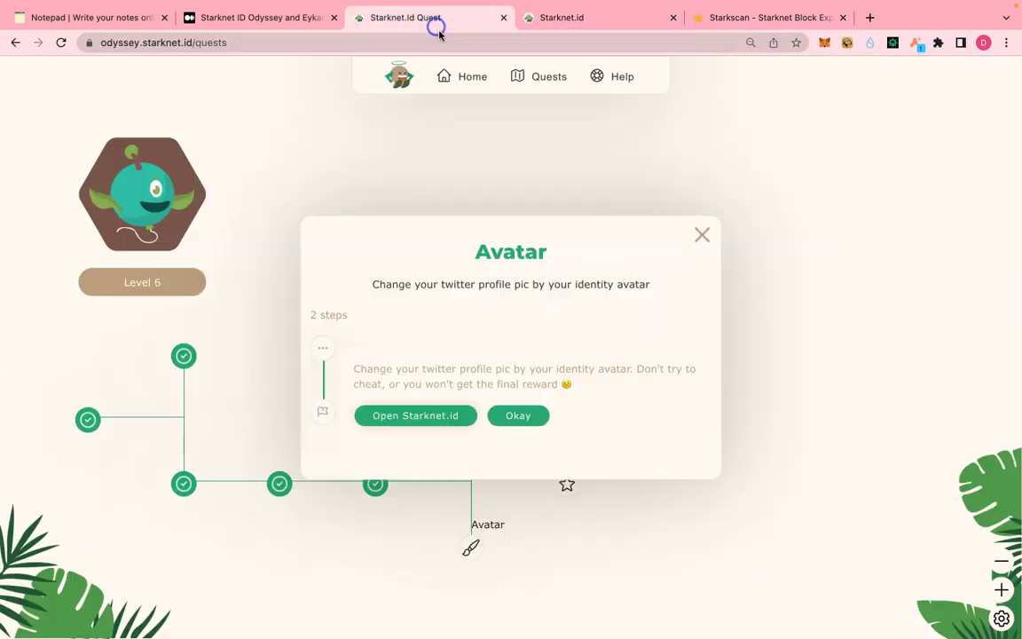
pyautogui.click(569, 27)
pyautogui.click(431, 13)
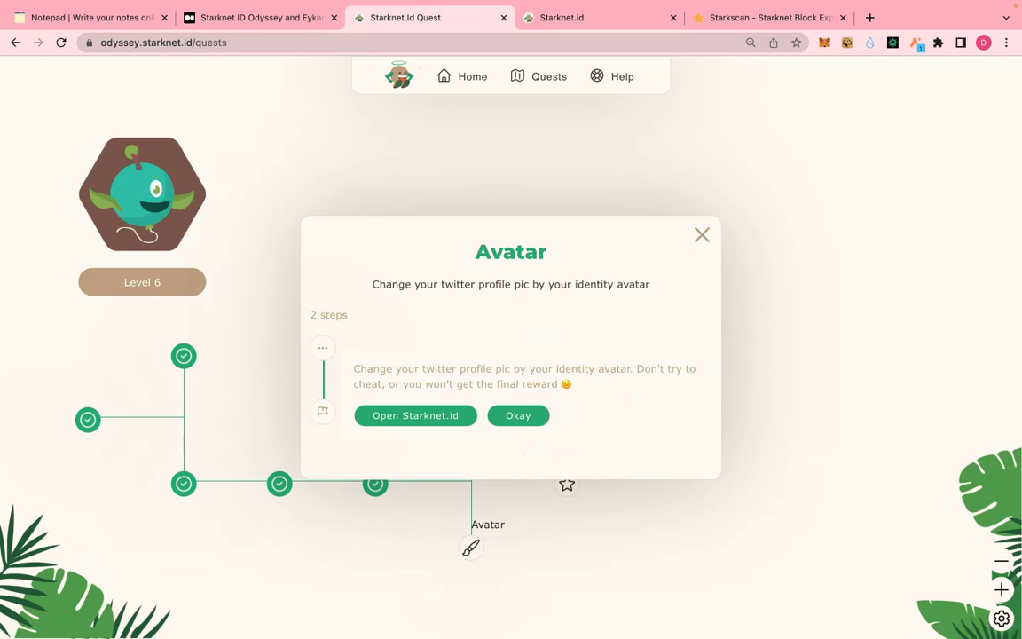
pyautogui.click(415, 415)
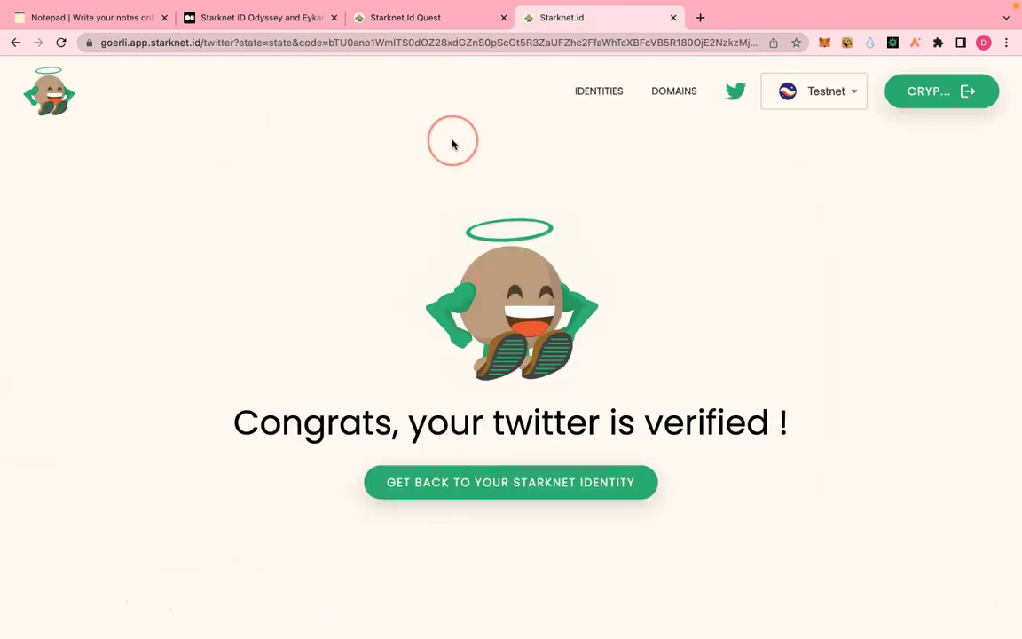
pyautogui.click(424, 19)
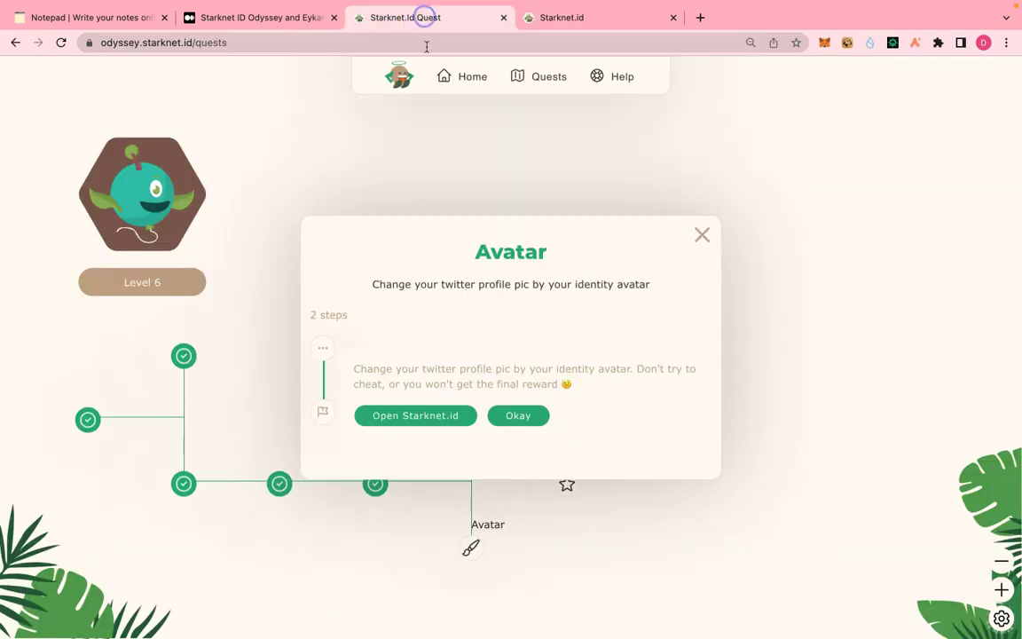
# - Mark the avatar step done, validate the Avatar quest, and confirm the pending Complete quest transaction in Argent X
pyautogui.click(527, 419)
pyautogui.click(399, 411)
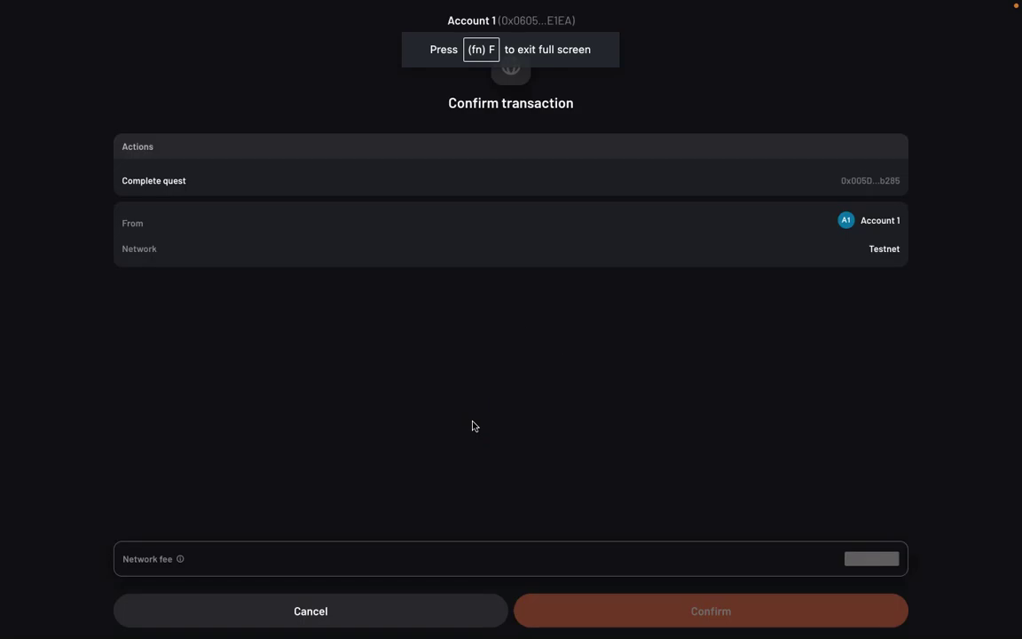
pyautogui.click(740, 603)
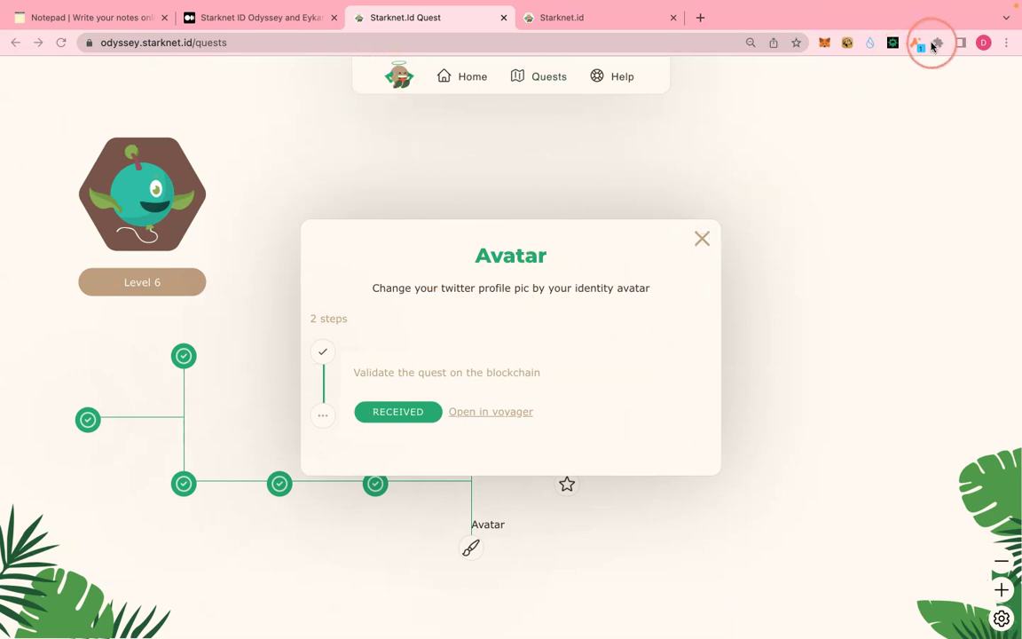
pyautogui.click(917, 46)
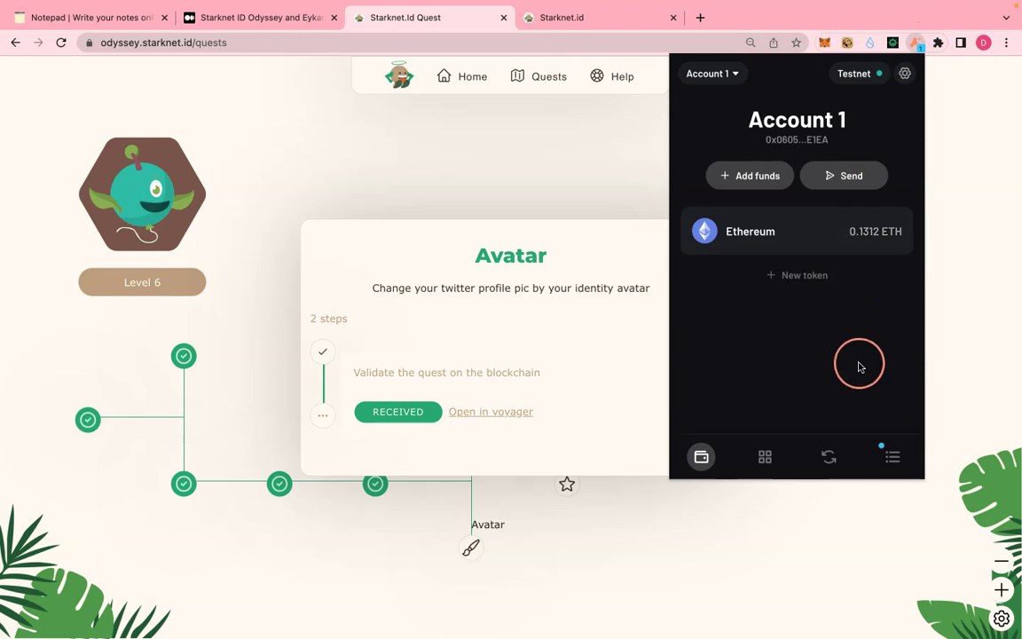
pyautogui.click(894, 460)
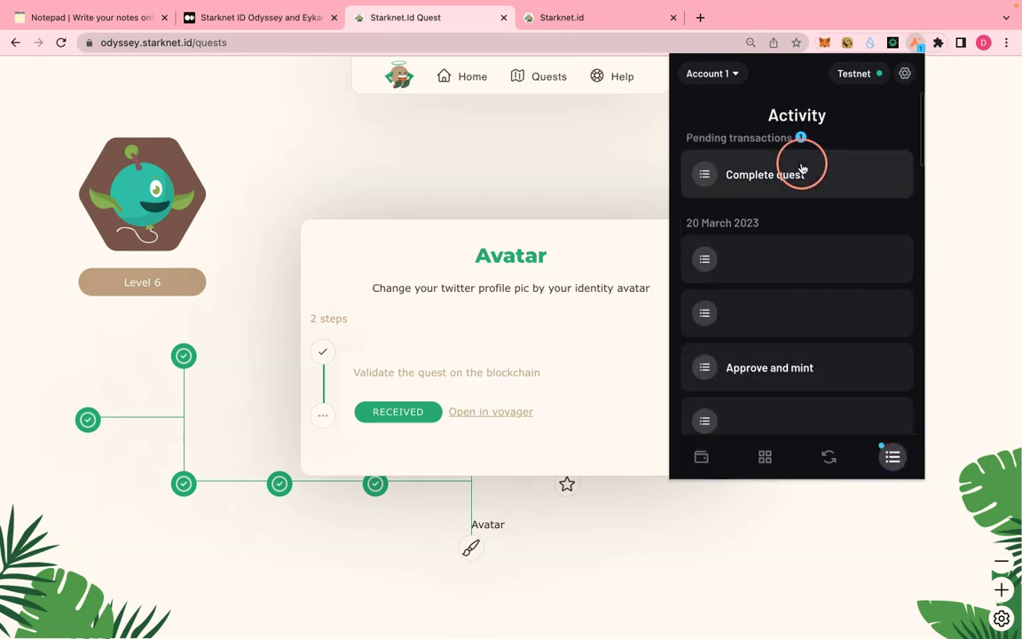
pyautogui.click(801, 169)
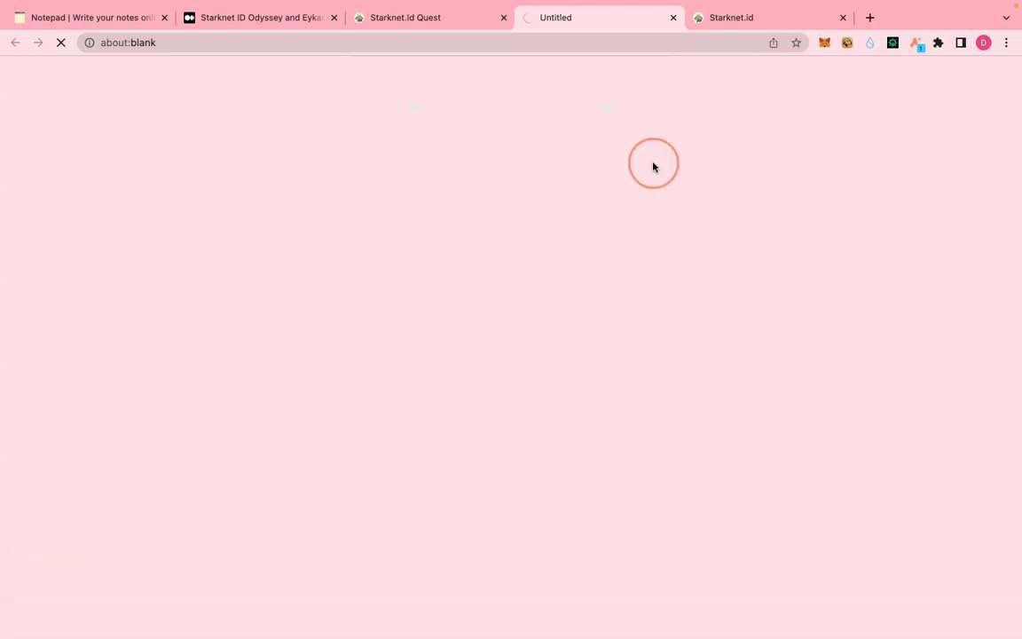
# - Start the Tweet quest and post the prefilled Starknet.id tweet on Twitter
pyautogui.hotkey('ctrl', 'shift', 'Tab')
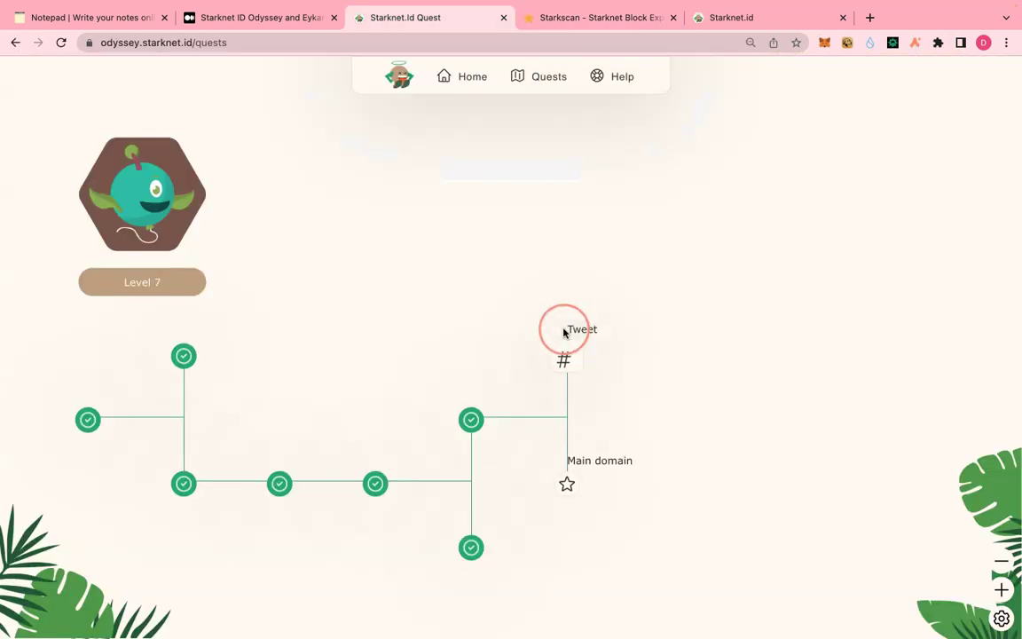
pyautogui.moveTo(566, 395)
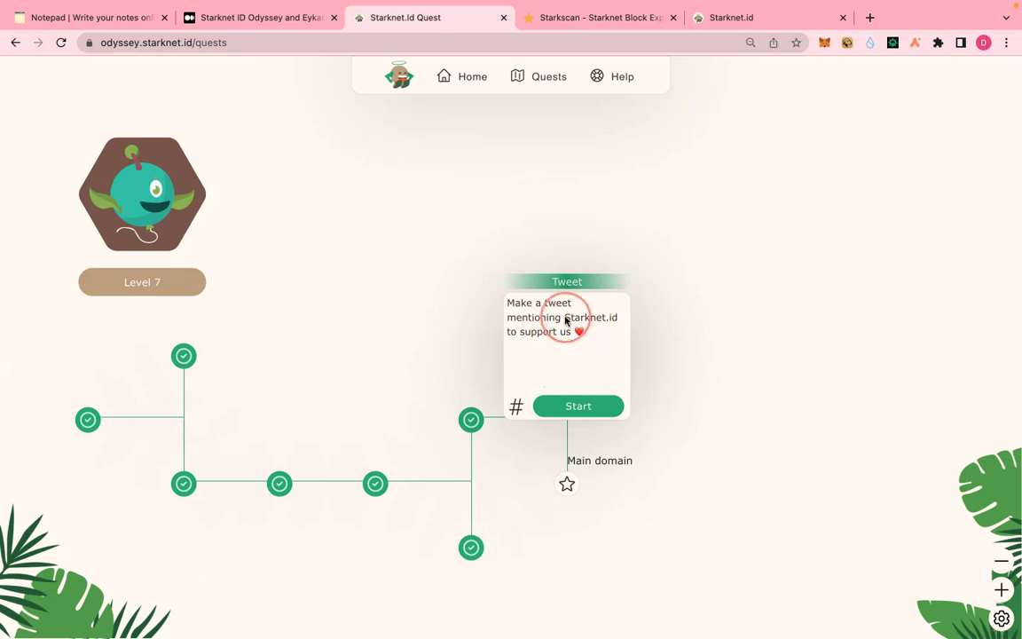
pyautogui.click(599, 409)
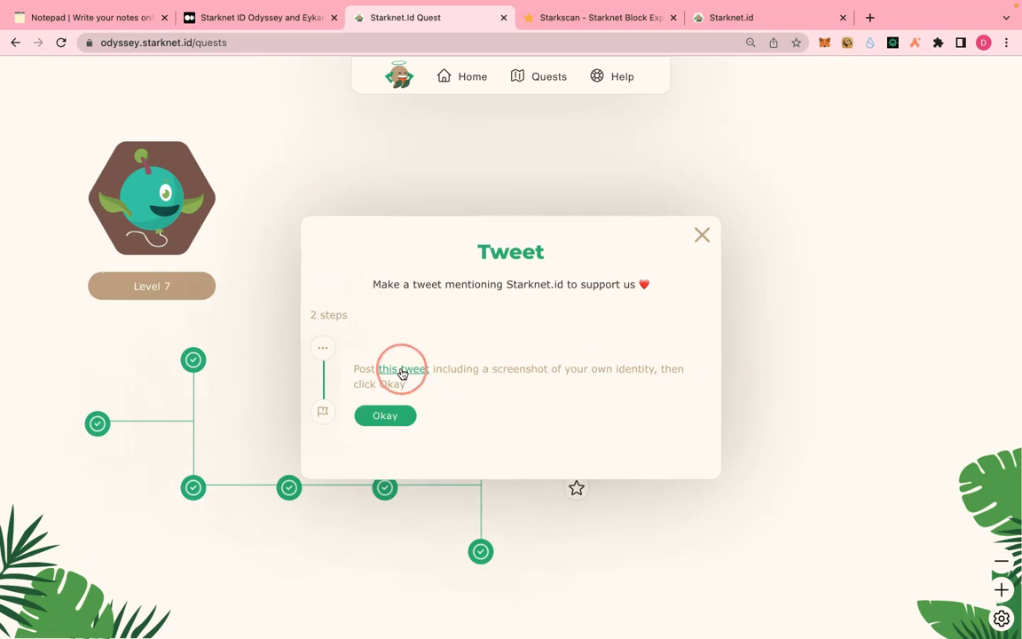
pyautogui.click(401, 370)
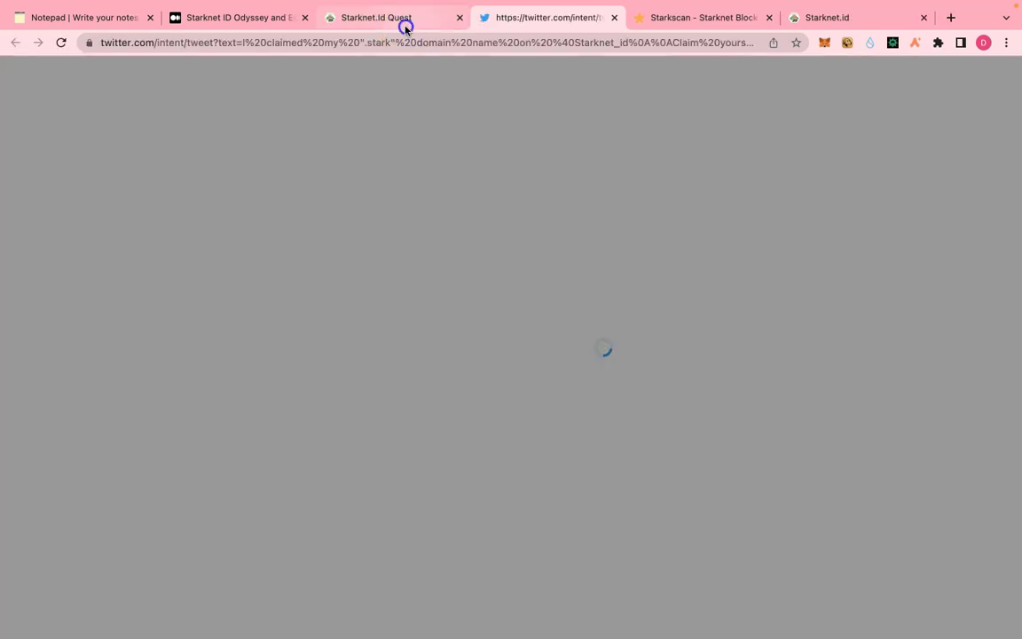
pyautogui.click(401, 21)
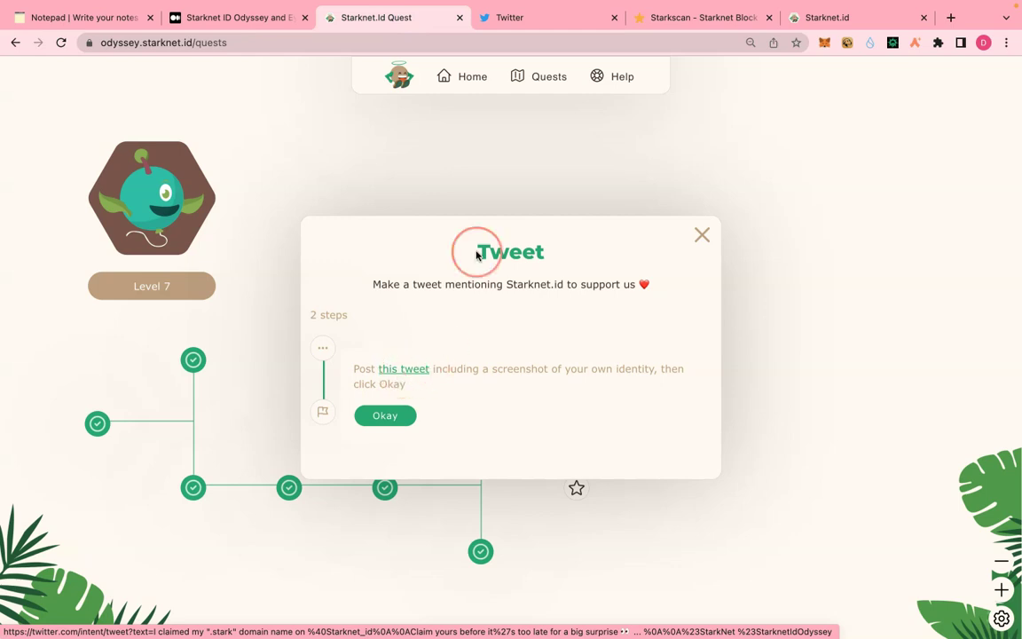
pyautogui.click(540, 19)
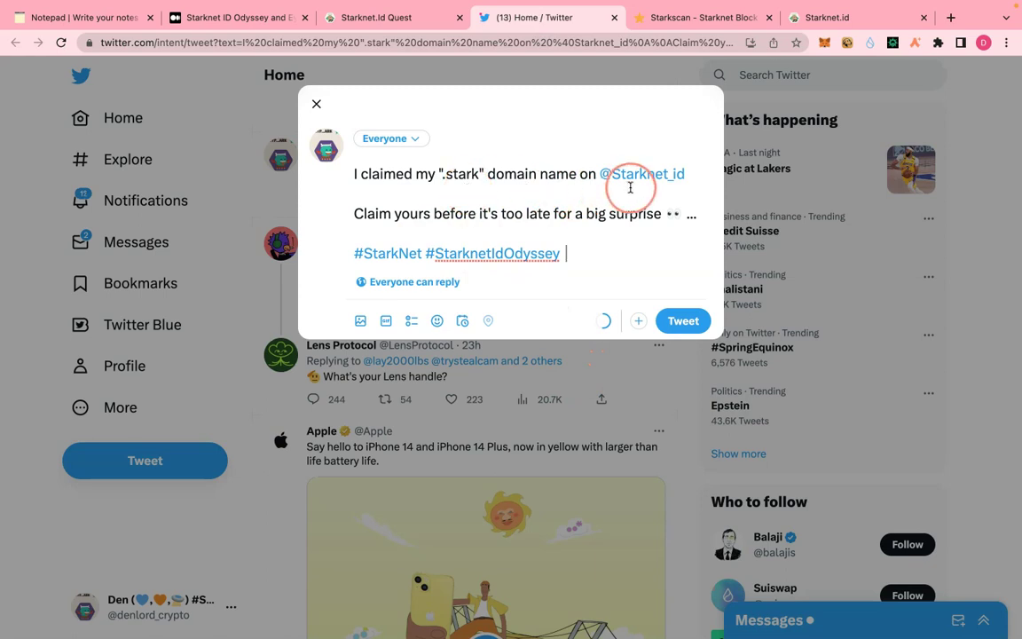
pyautogui.click(695, 321)
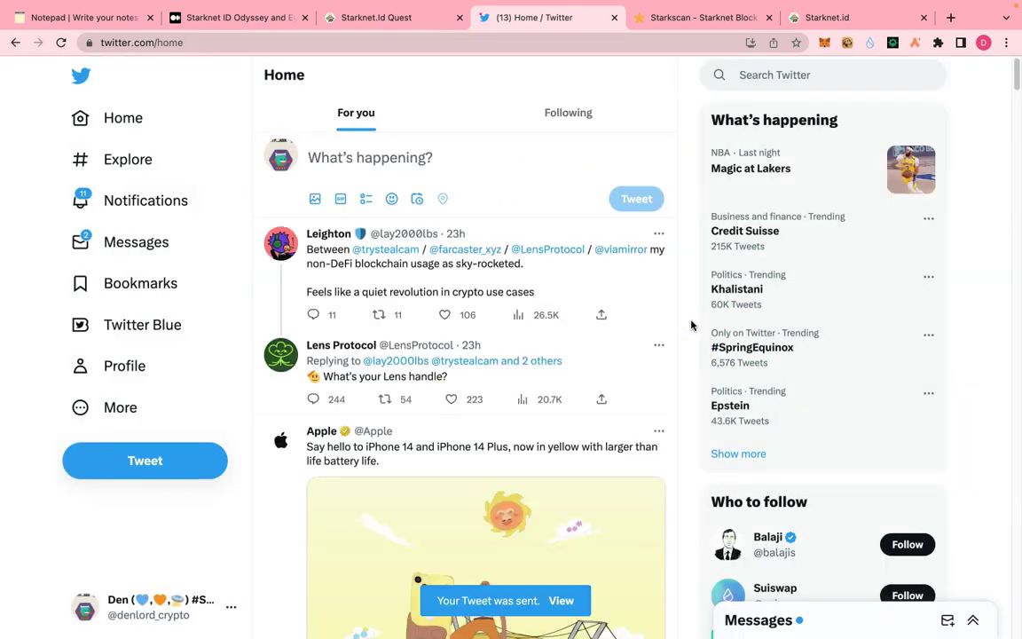
pyautogui.click(394, 19)
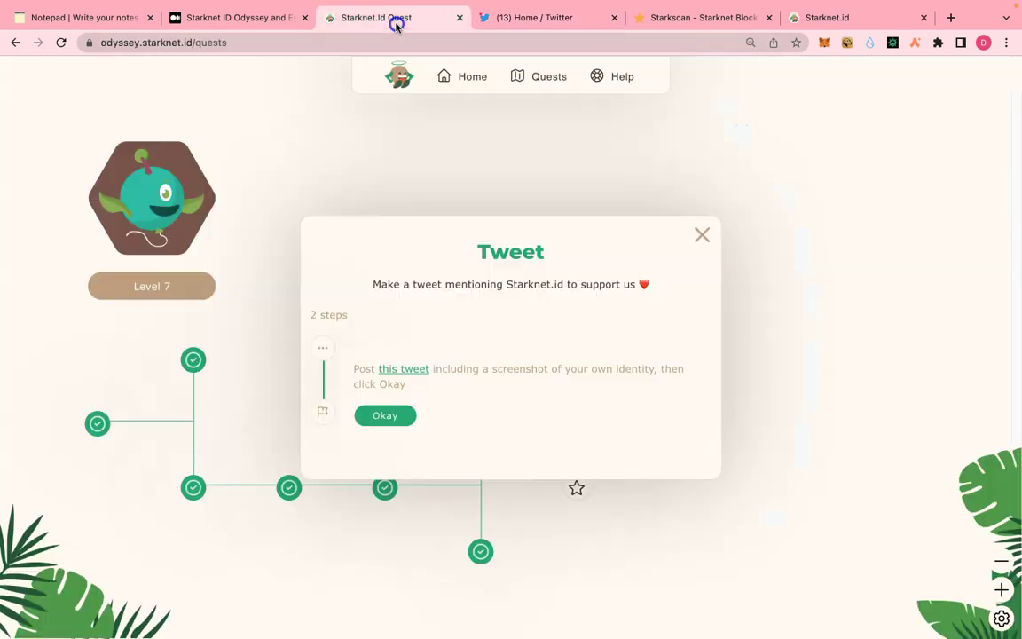
# - Validate the Tweet quest with an Argent X confirmation and close the completed quest dialog
pyautogui.click(386, 416)
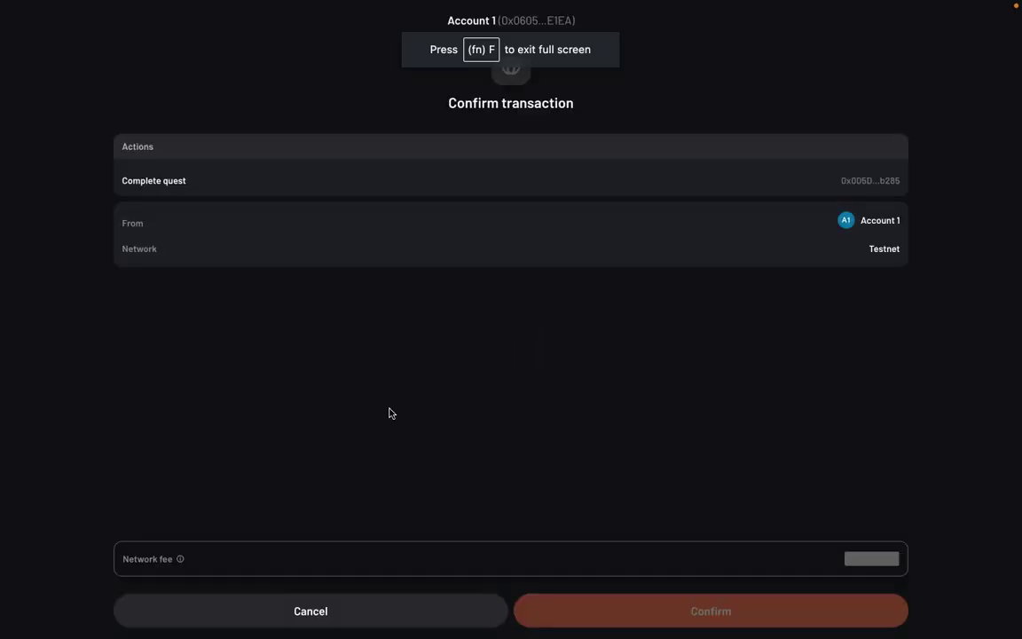
pyautogui.click(732, 621)
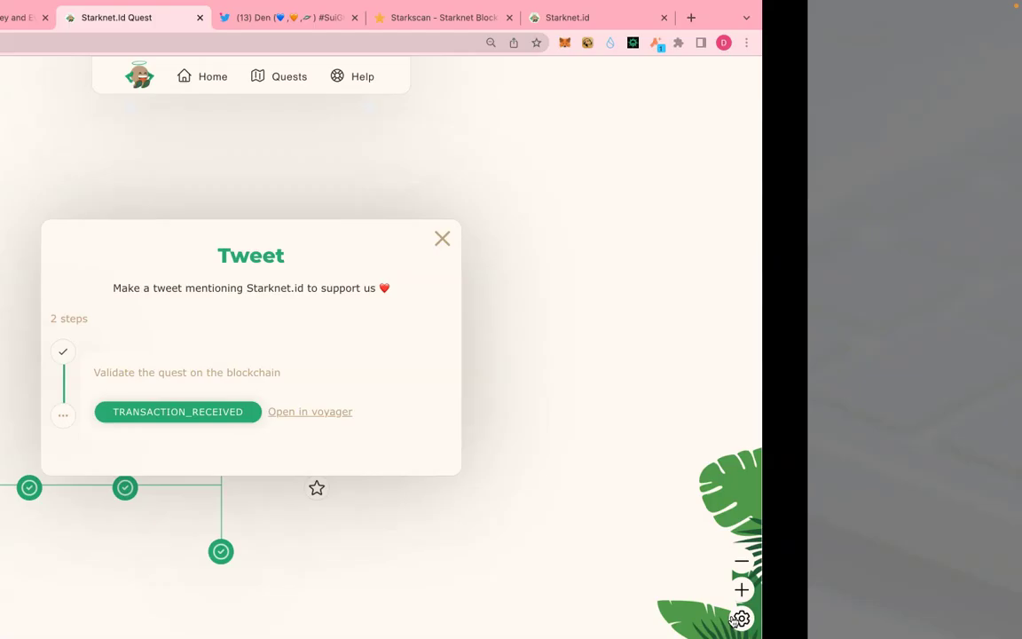
pyautogui.click(702, 589)
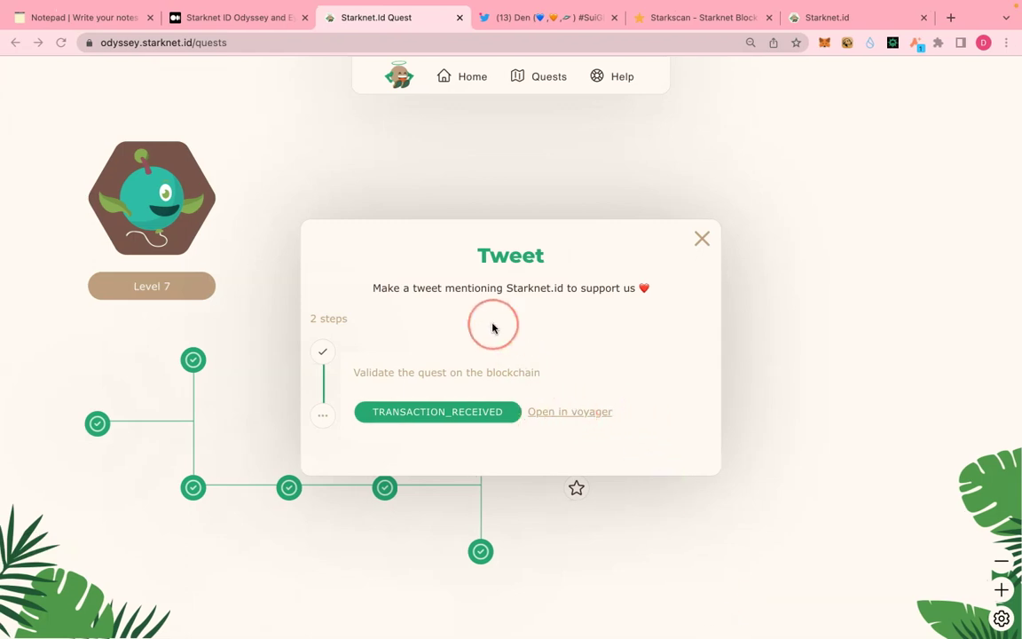
pyautogui.click(133, 525)
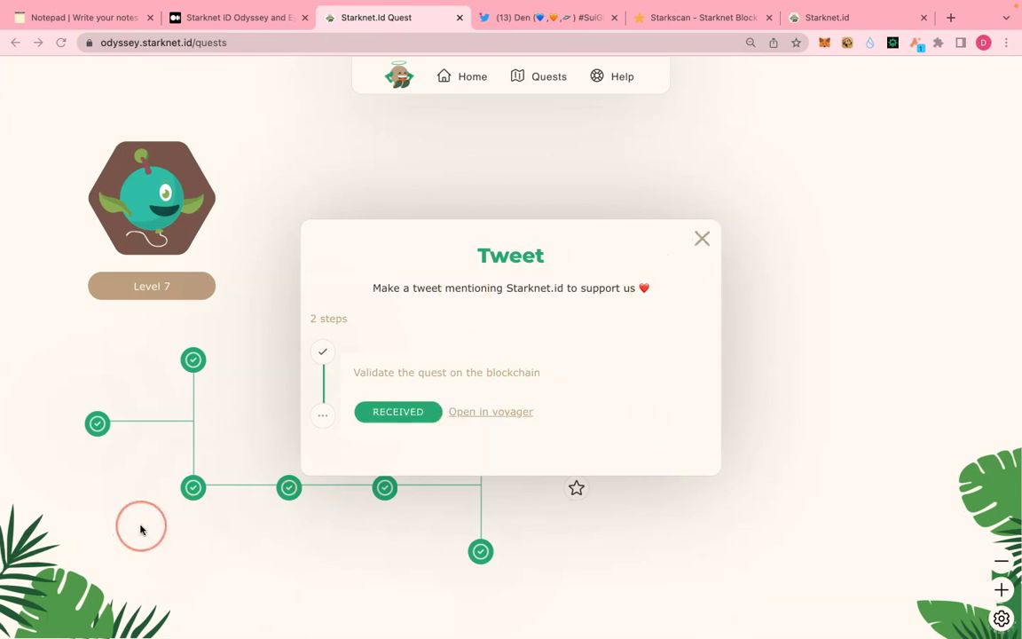
pyautogui.click(759, 431)
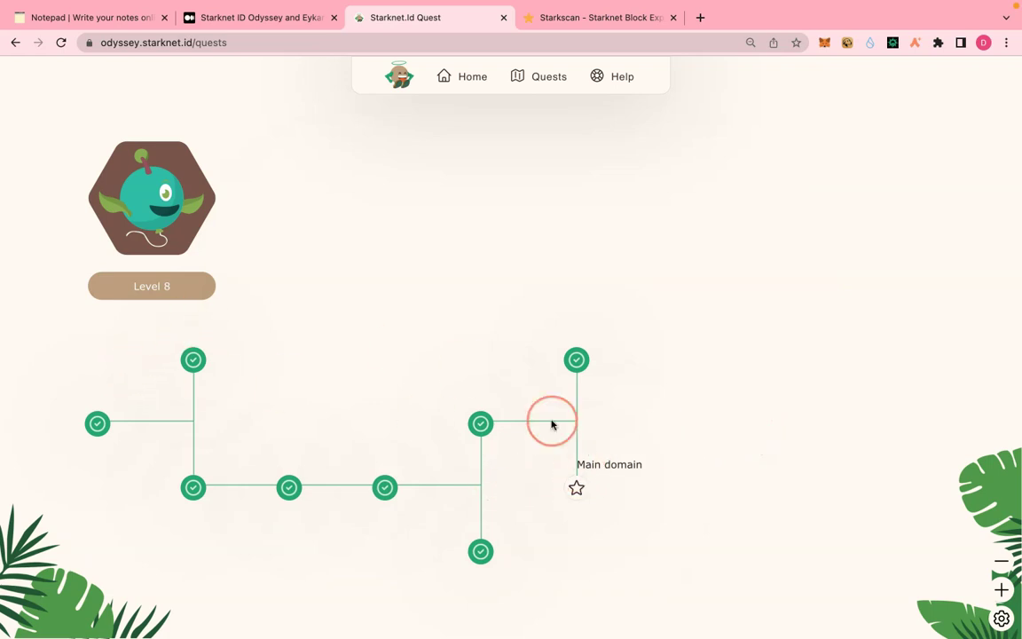
# - Start the Main domain quest, mark the main domain set, and validate it with an Argent X confirmation
pyautogui.moveTo(574, 488)
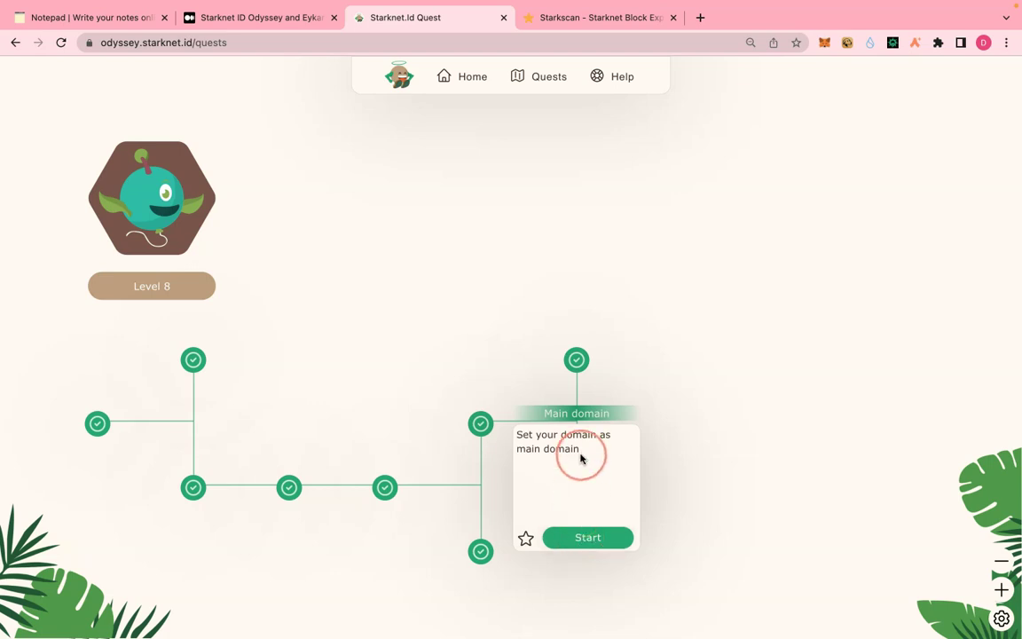
pyautogui.click(580, 539)
pyautogui.click(433, 417)
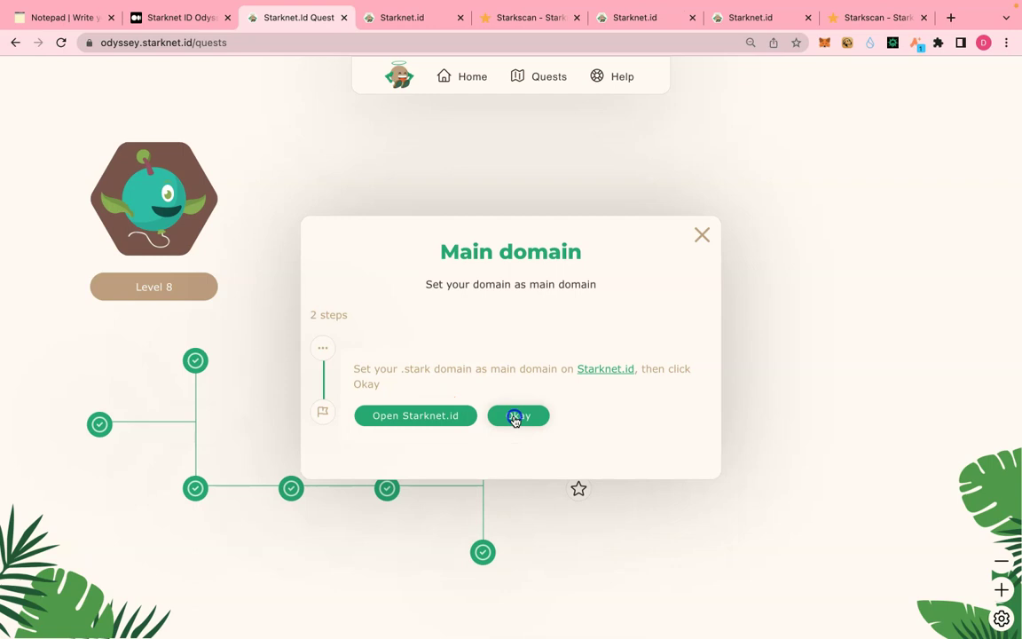
pyautogui.click(515, 417)
pyautogui.click(393, 413)
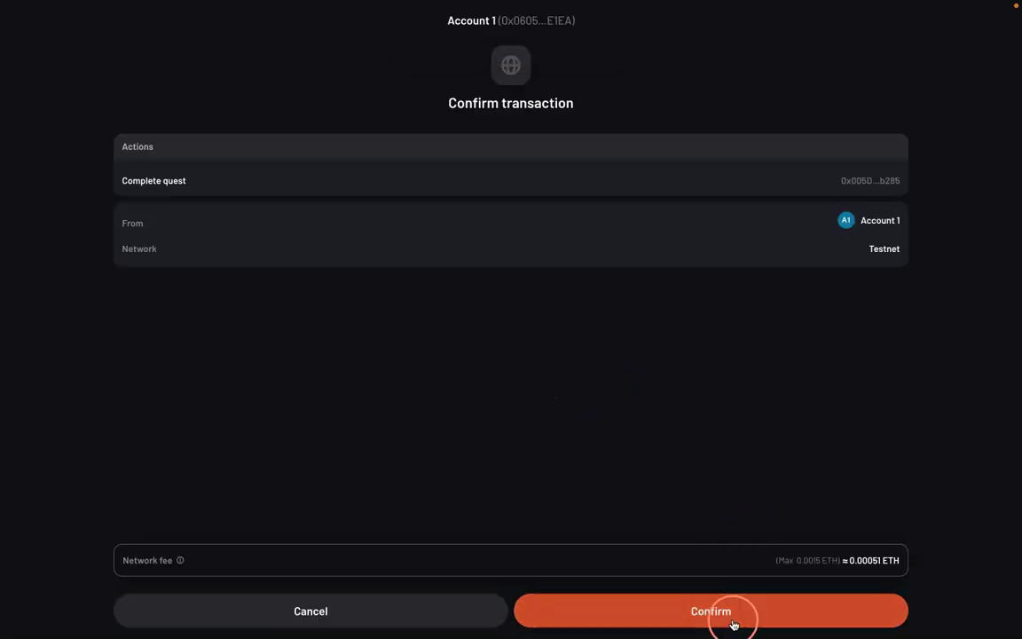
pyautogui.click(733, 625)
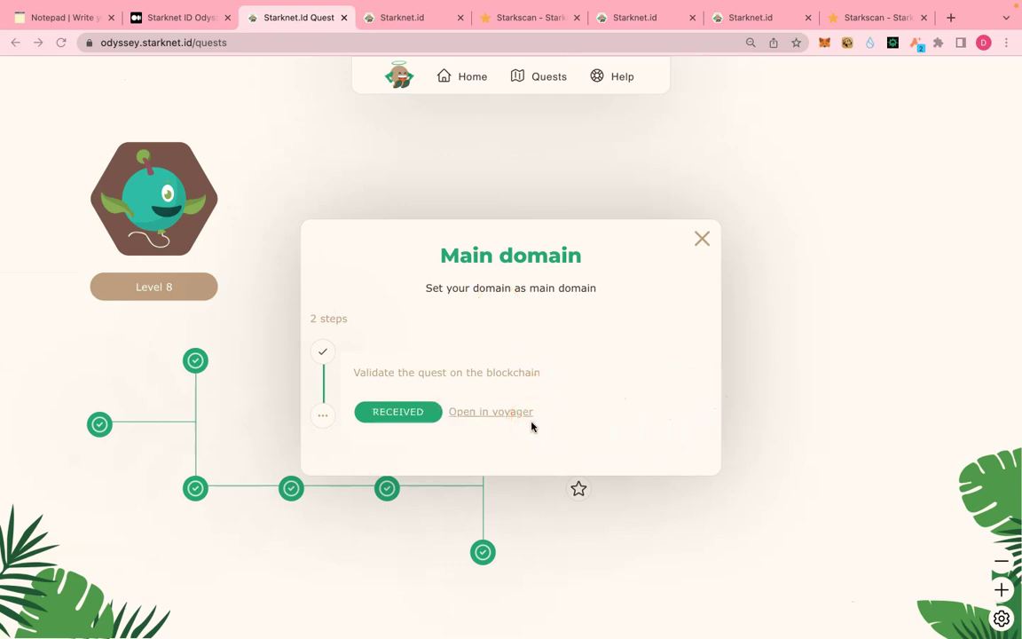
pyautogui.click(800, 375)
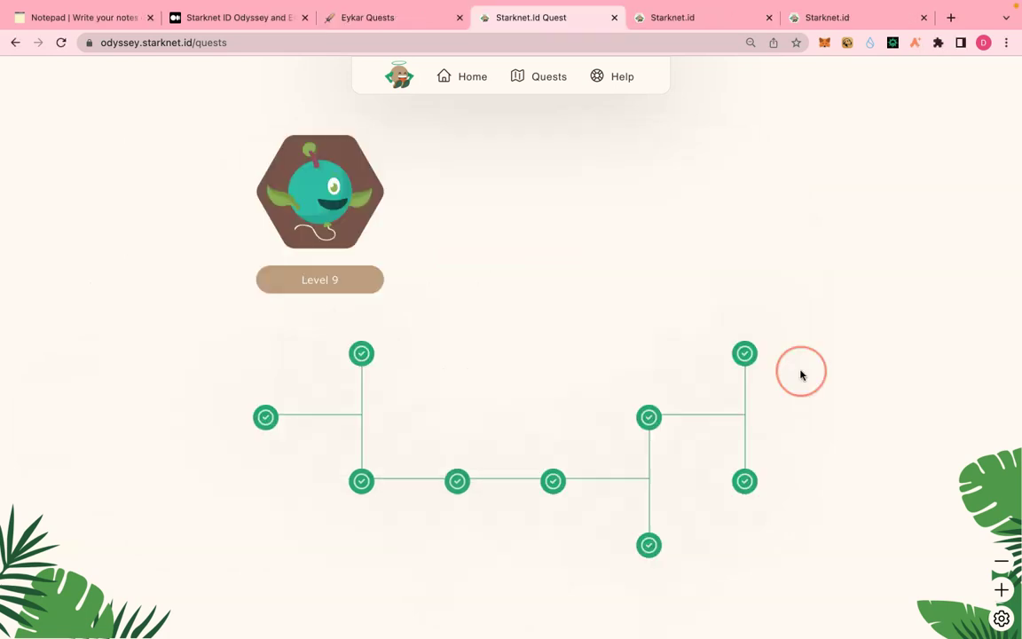